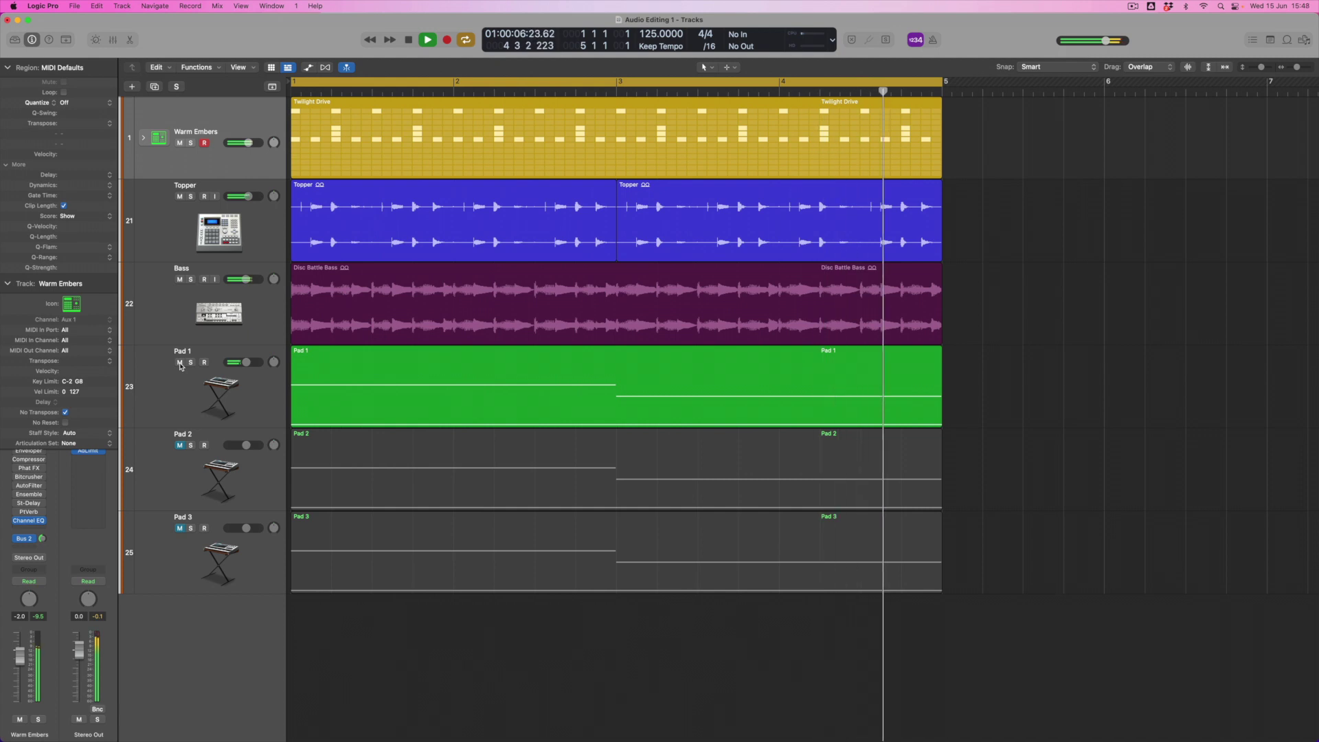
# Stop playback after auditioning Pad 1 alone
pyautogui.press('space')
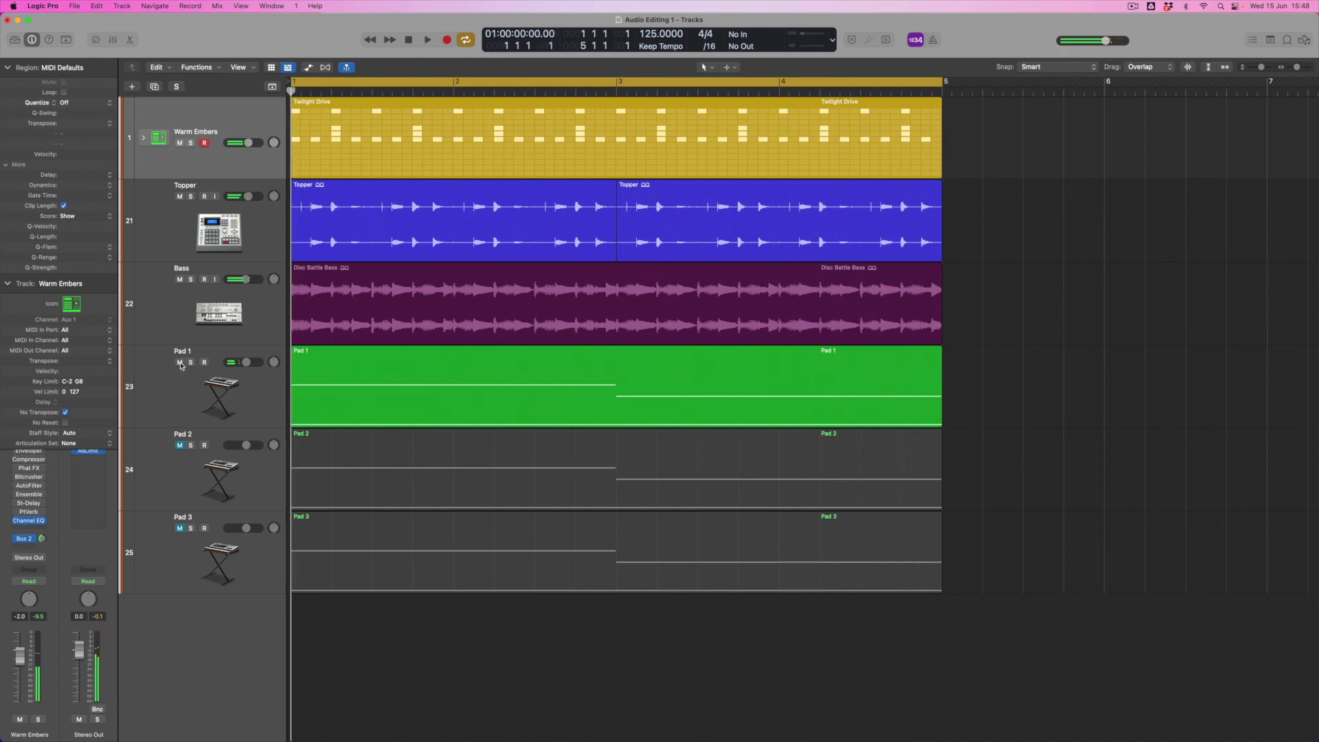
# Mute Pad 1, unmute Pad 2 and play to audition Pad 2 alone
pyautogui.click(179, 362)
pyautogui.click(180, 445)
pyautogui.press('space')
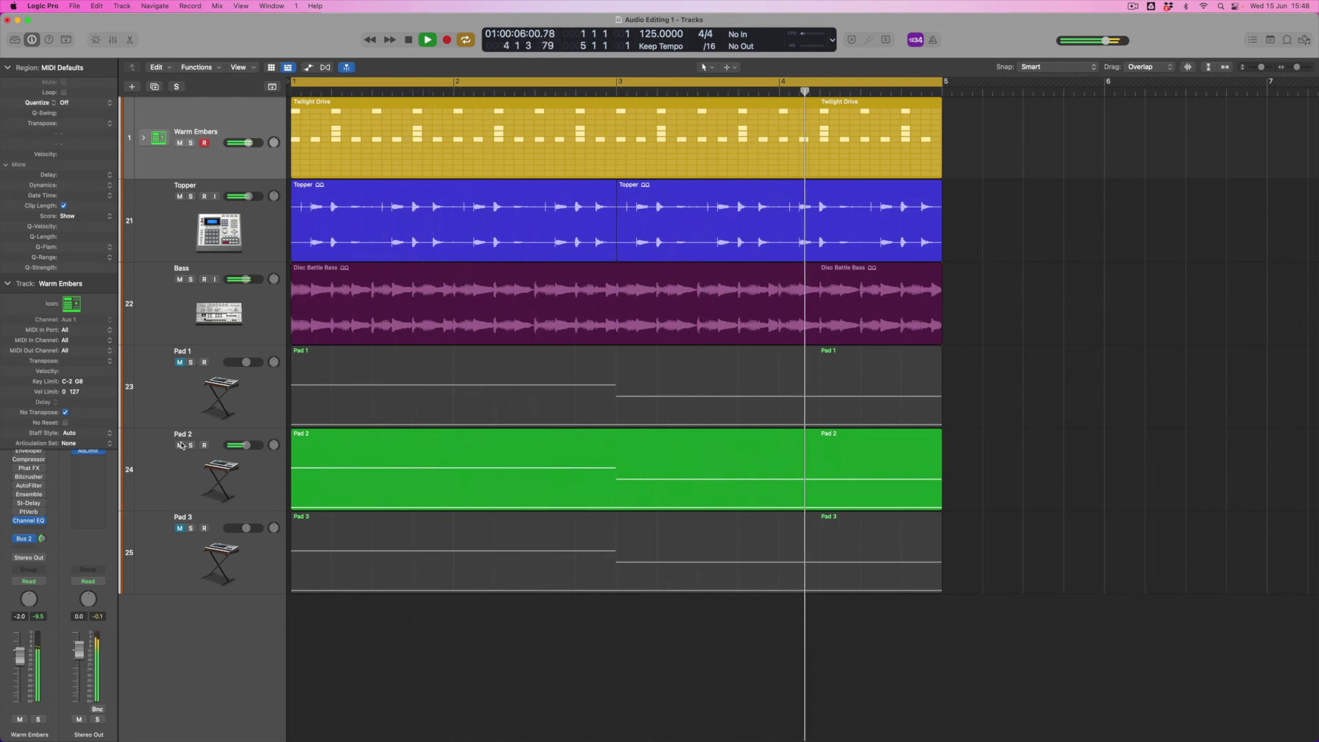
pyautogui.press('space')
pyautogui.click(191, 445)
pyautogui.click(190, 446)
# Mute Pad 2, unmute Pad 3 and audition it, then unmute Pad 1 again
pyautogui.click(181, 445)
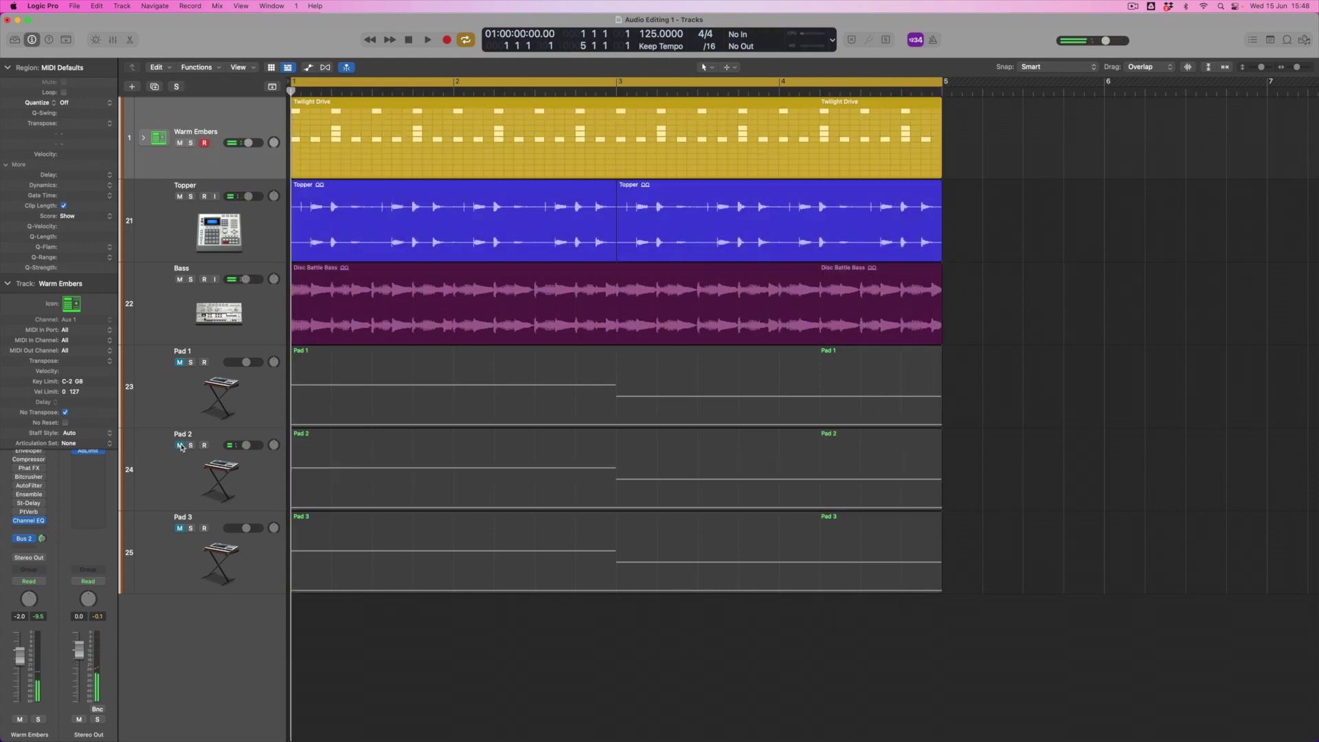
pyautogui.click(180, 528)
pyautogui.press('space')
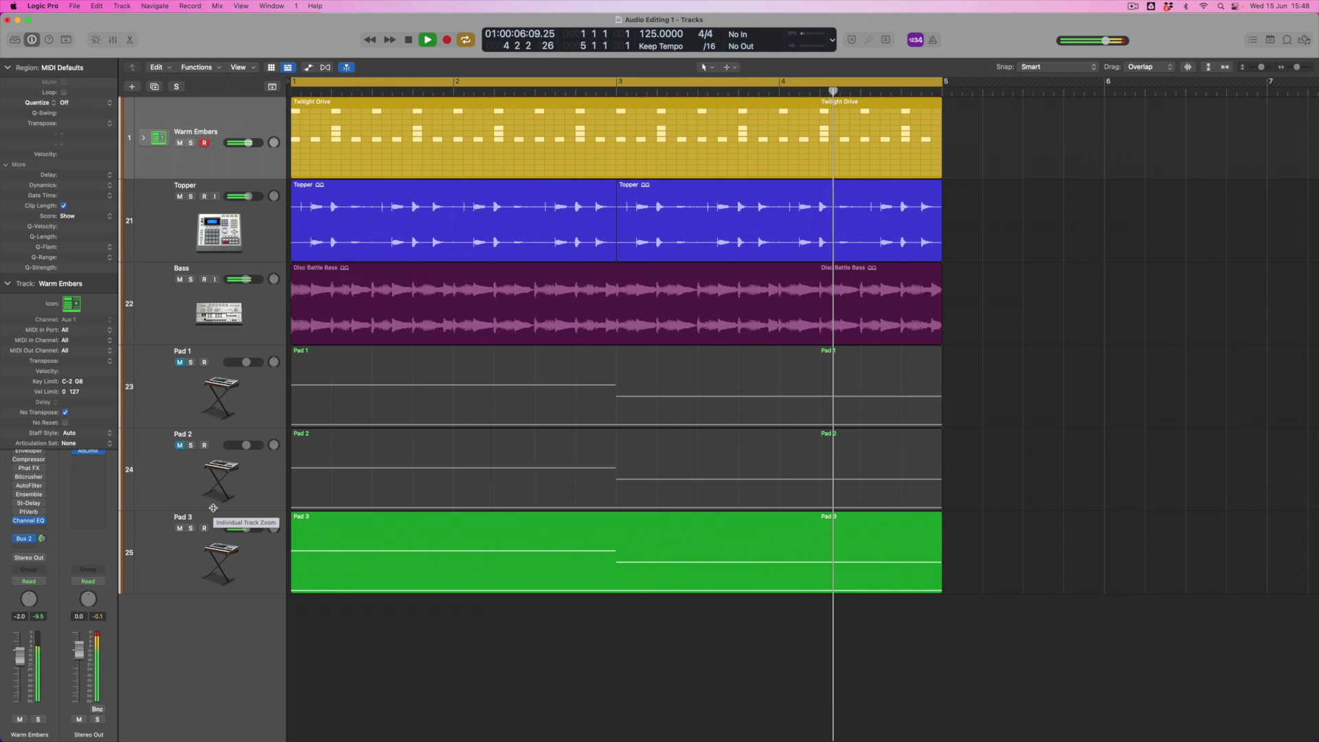
pyautogui.press('space')
pyautogui.press('Return')
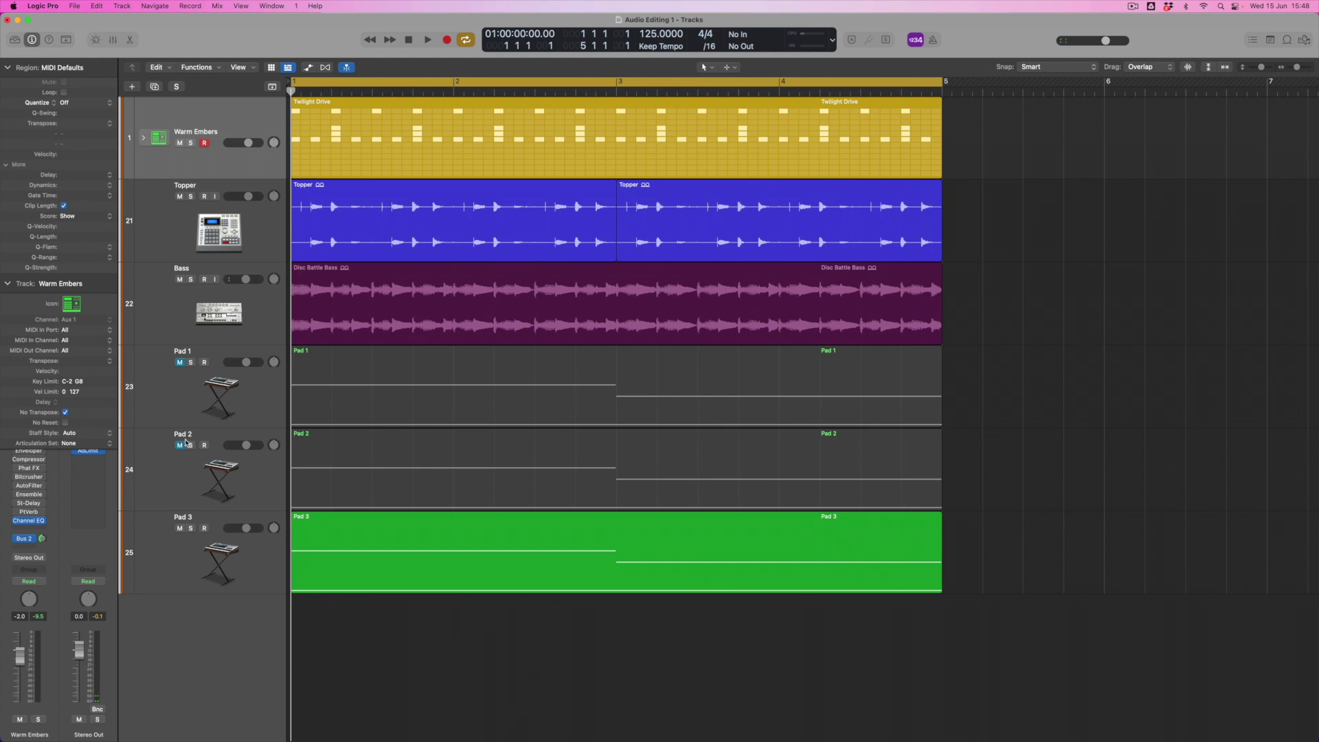
pyautogui.click(179, 362)
# Unmute Pad 2 and Bounce In Place the Pad 1 region to a new track, muting the original
pyautogui.click(180, 445)
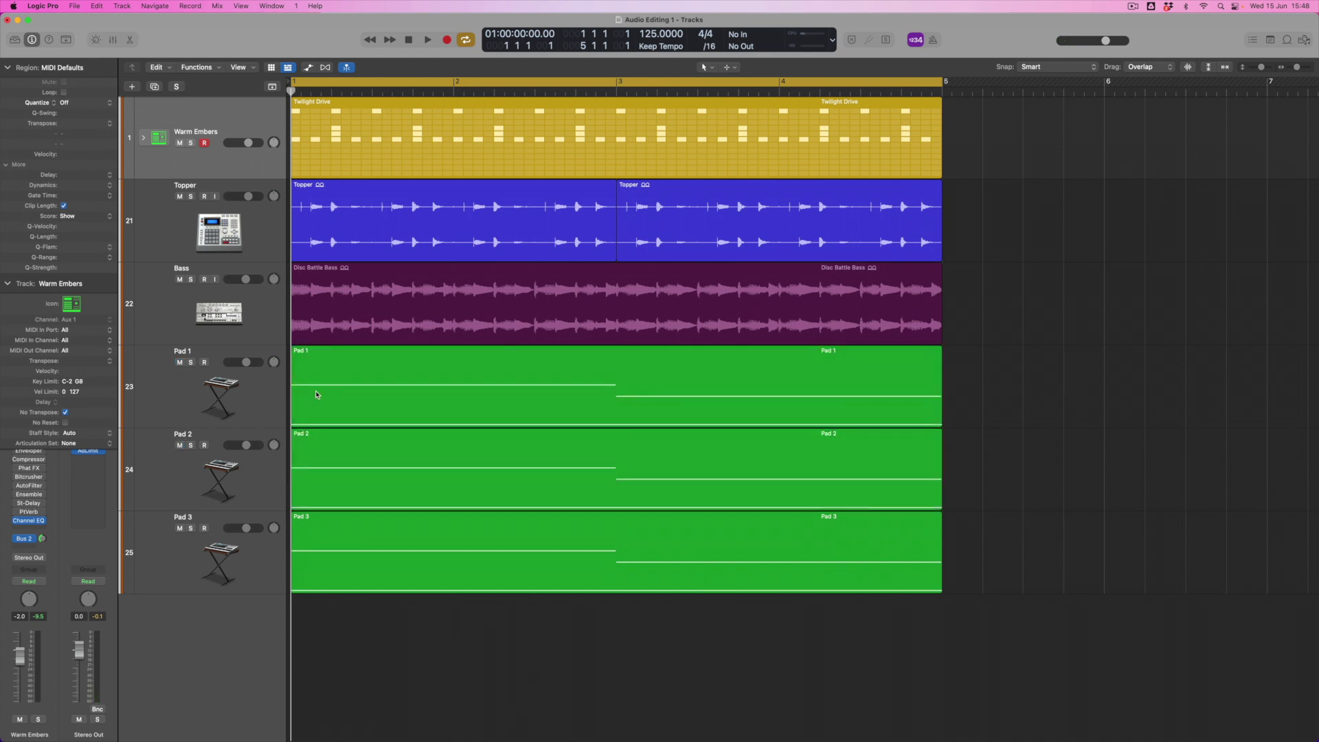
pyautogui.click(341, 386)
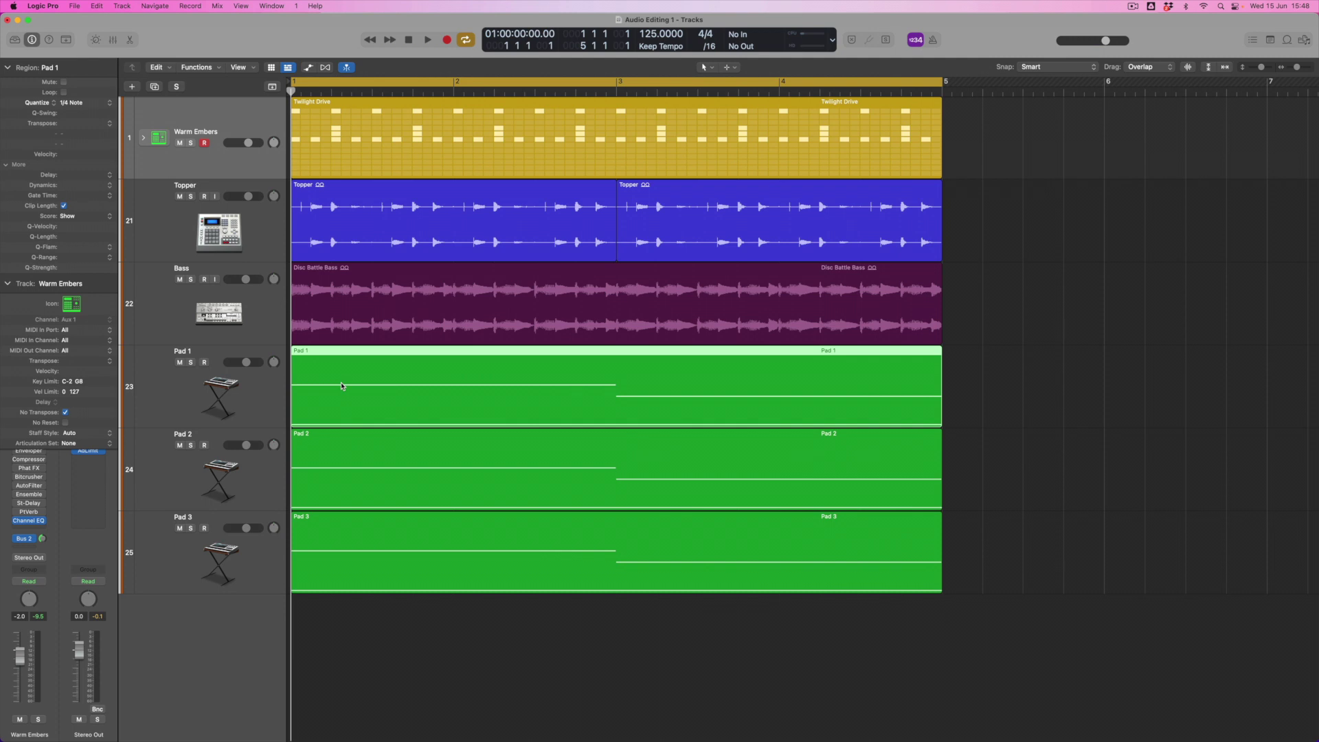
pyautogui.rightClick(377, 371)
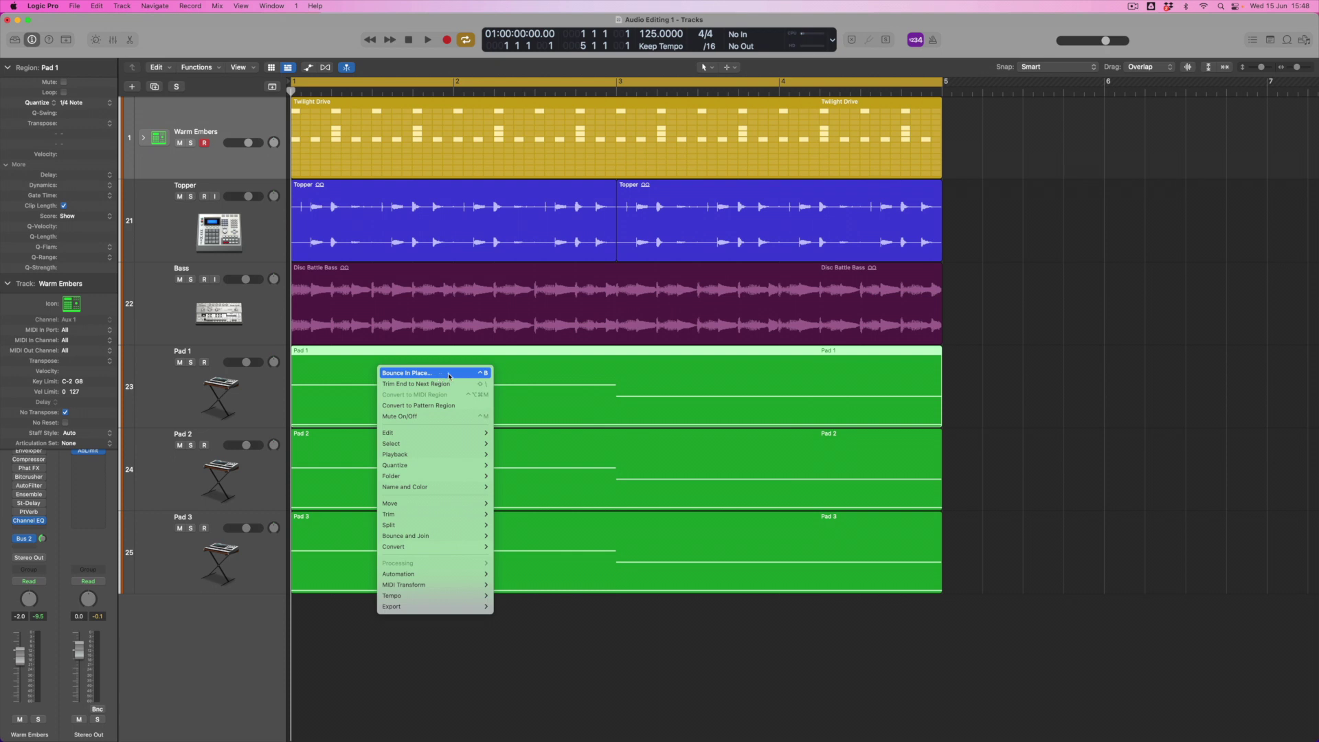
pyautogui.moveTo(419, 539)
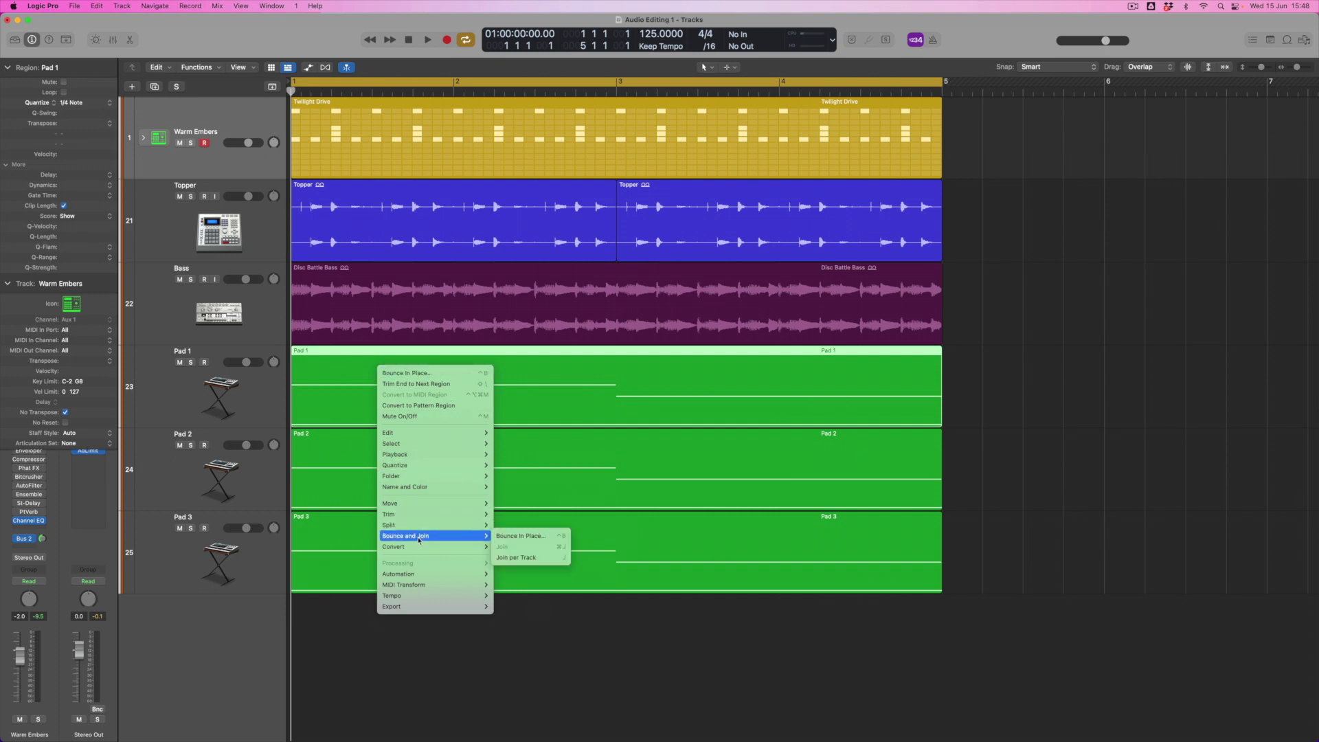
pyautogui.click(520, 537)
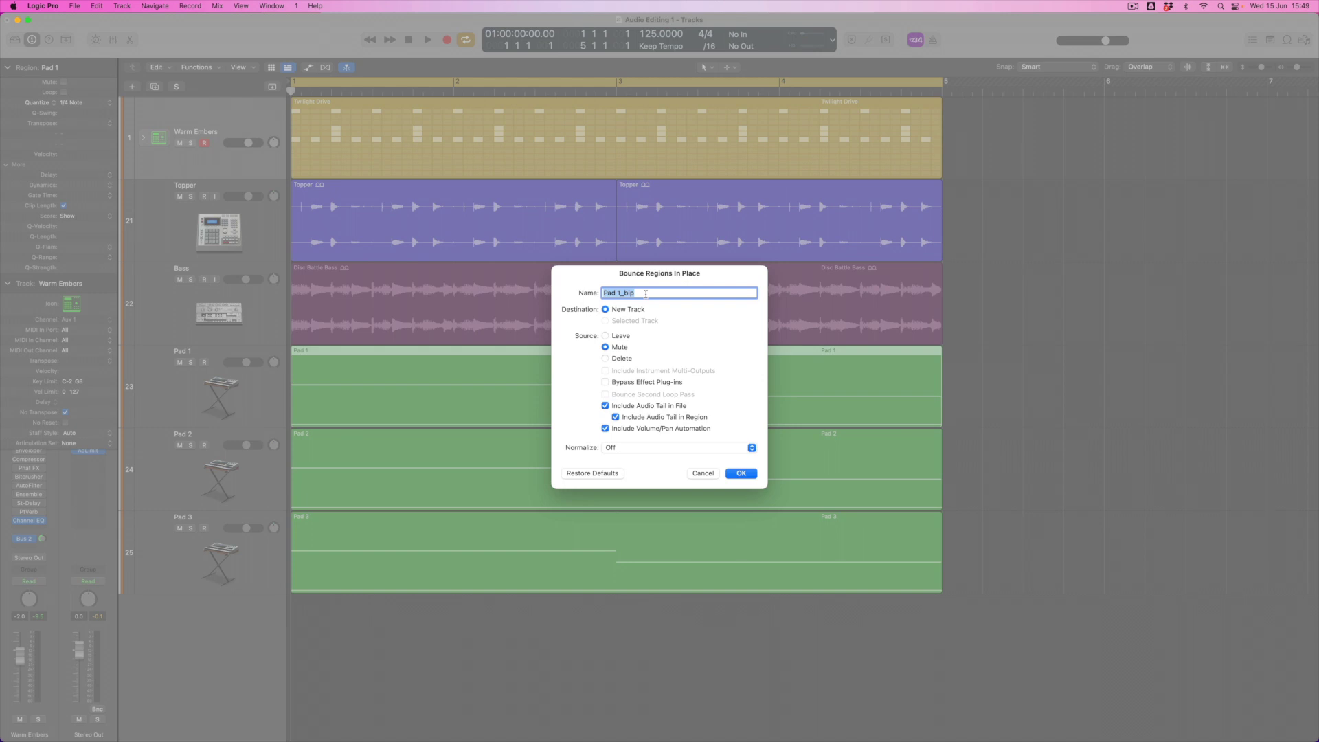
pyautogui.click(742, 473)
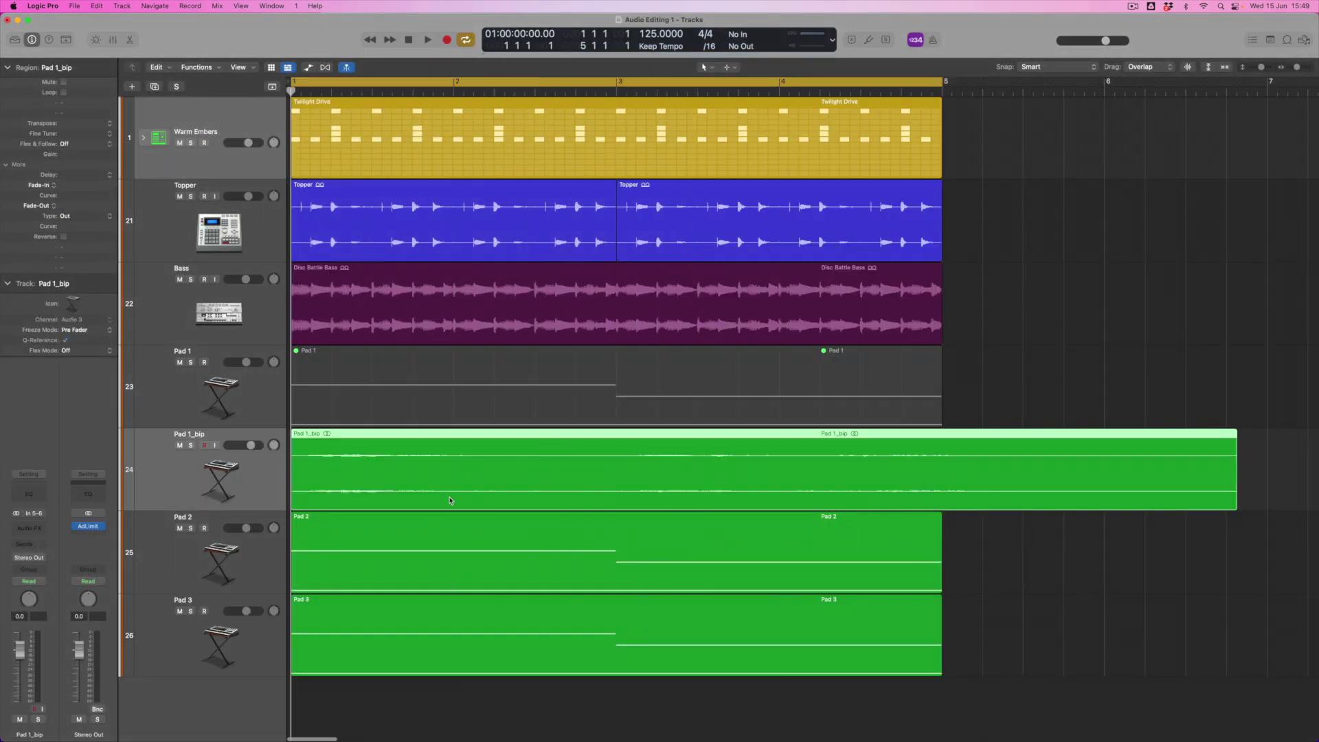
# Bounce In Place the Pad 2 and Pad 3 regions to new tracks
pyautogui.click(393, 549)
pyautogui.rightClick(393, 550)
pyautogui.click(421, 498)
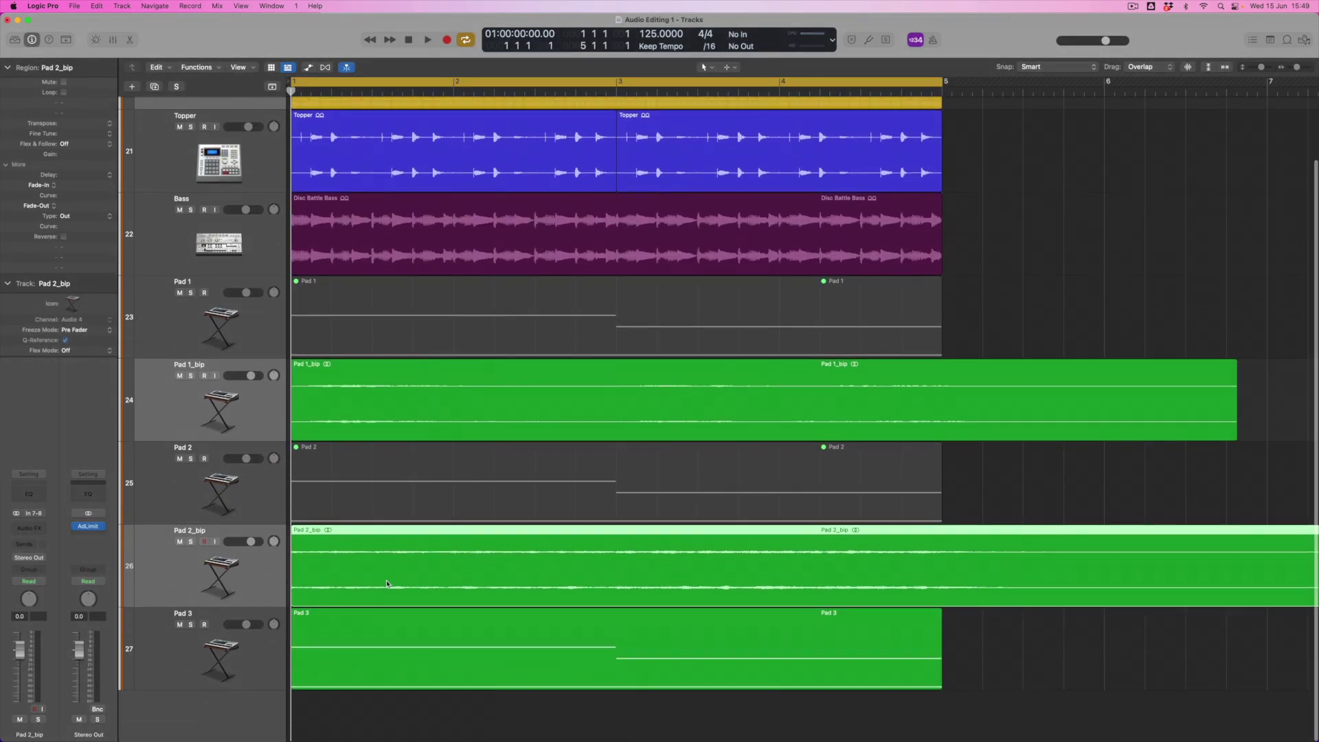
pyautogui.click(383, 622)
pyautogui.rightClick(385, 623)
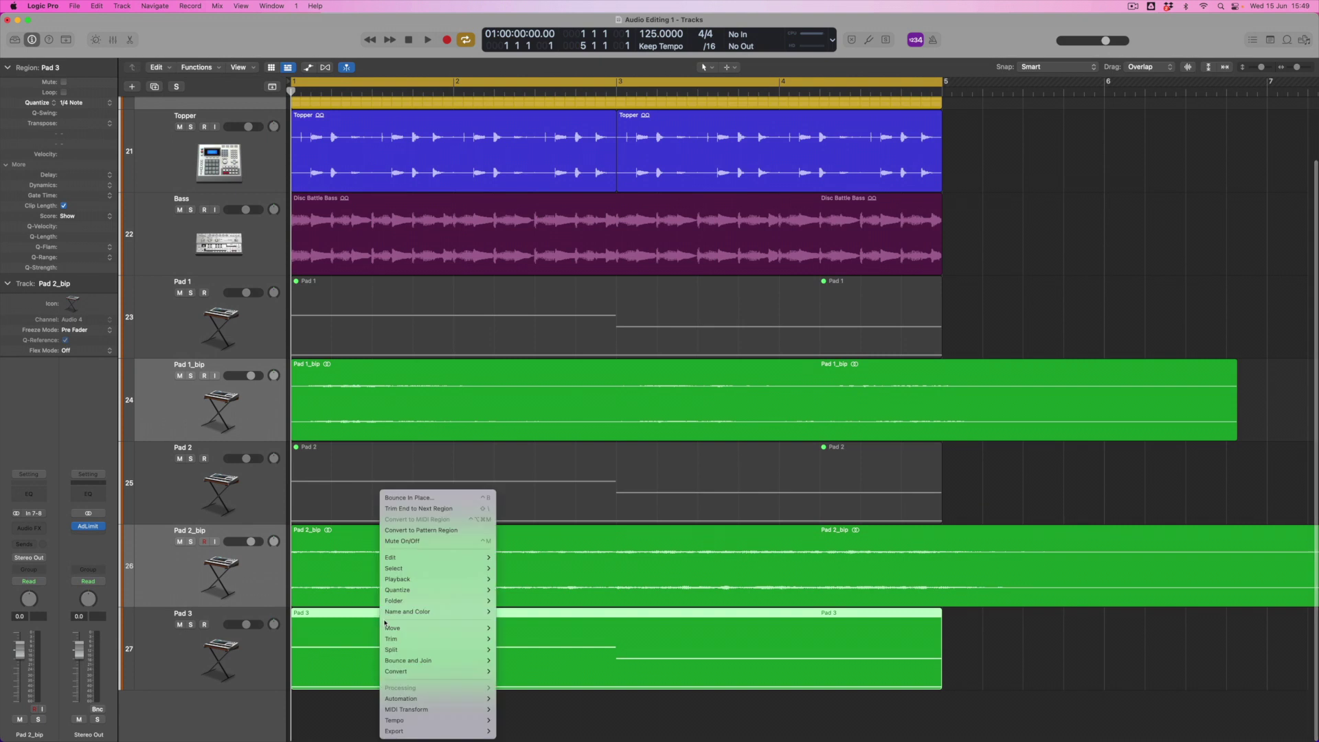
pyautogui.click(440, 500)
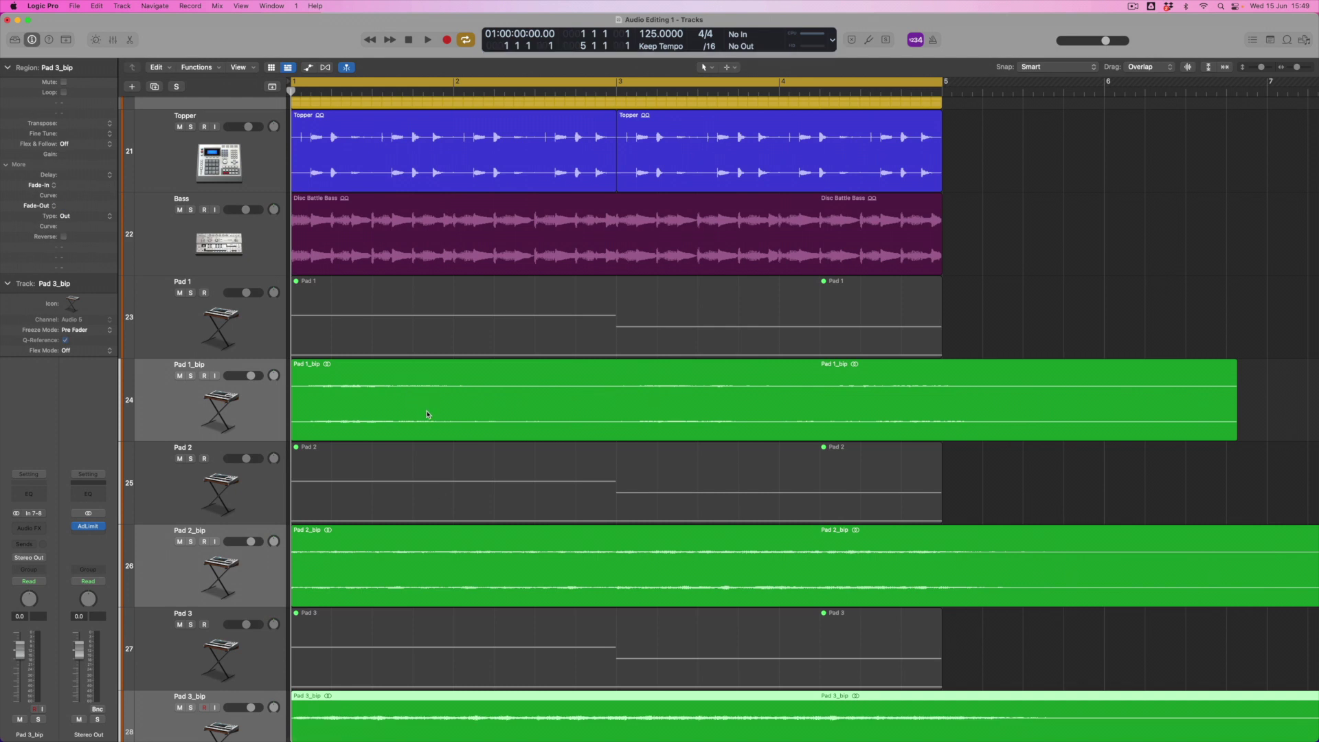
# Move the Pad 2 and Pad 3 tracks above Pad 1_bip and select the Pad 1_bip region
pyautogui.scroll(-3, 427, 414)
pyautogui.moveTo(266, 420); pyautogui.dragTo(266, 335)
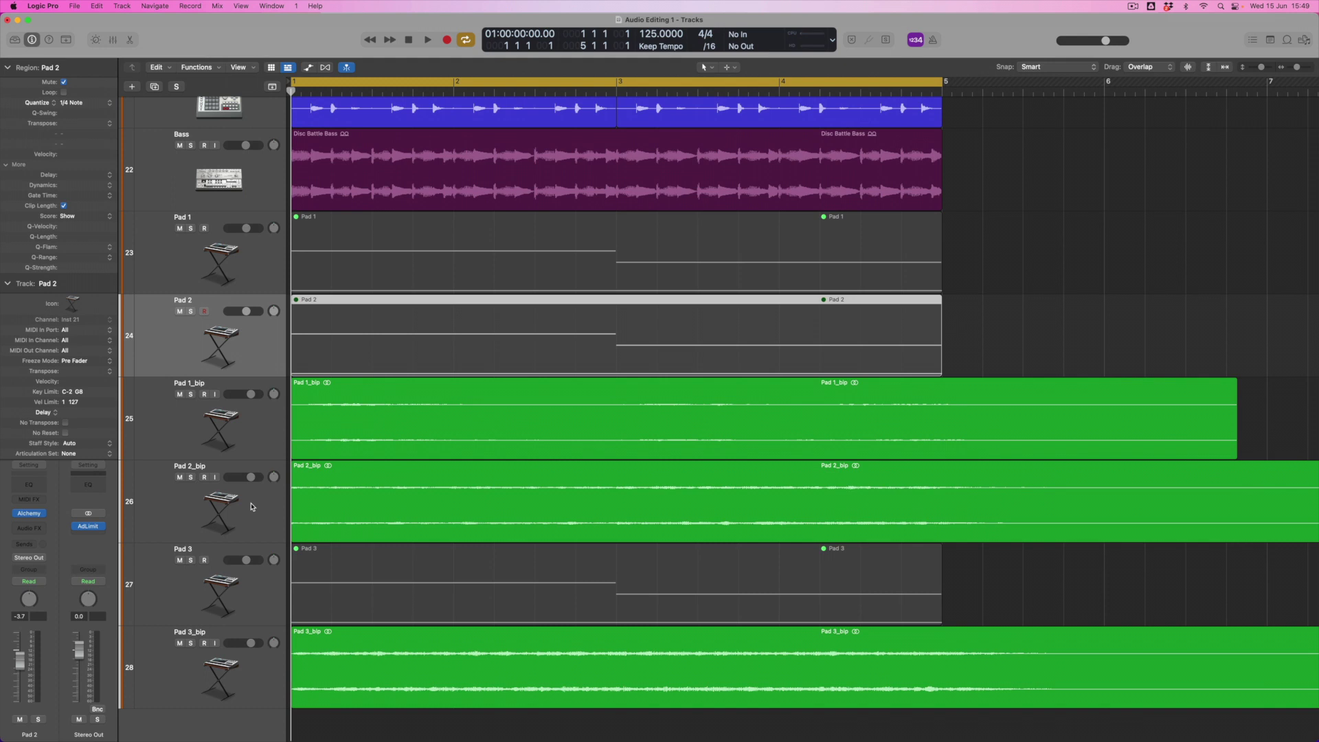
pyautogui.moveTo(255, 586); pyautogui.dragTo(249, 414)
pyautogui.click(380, 508)
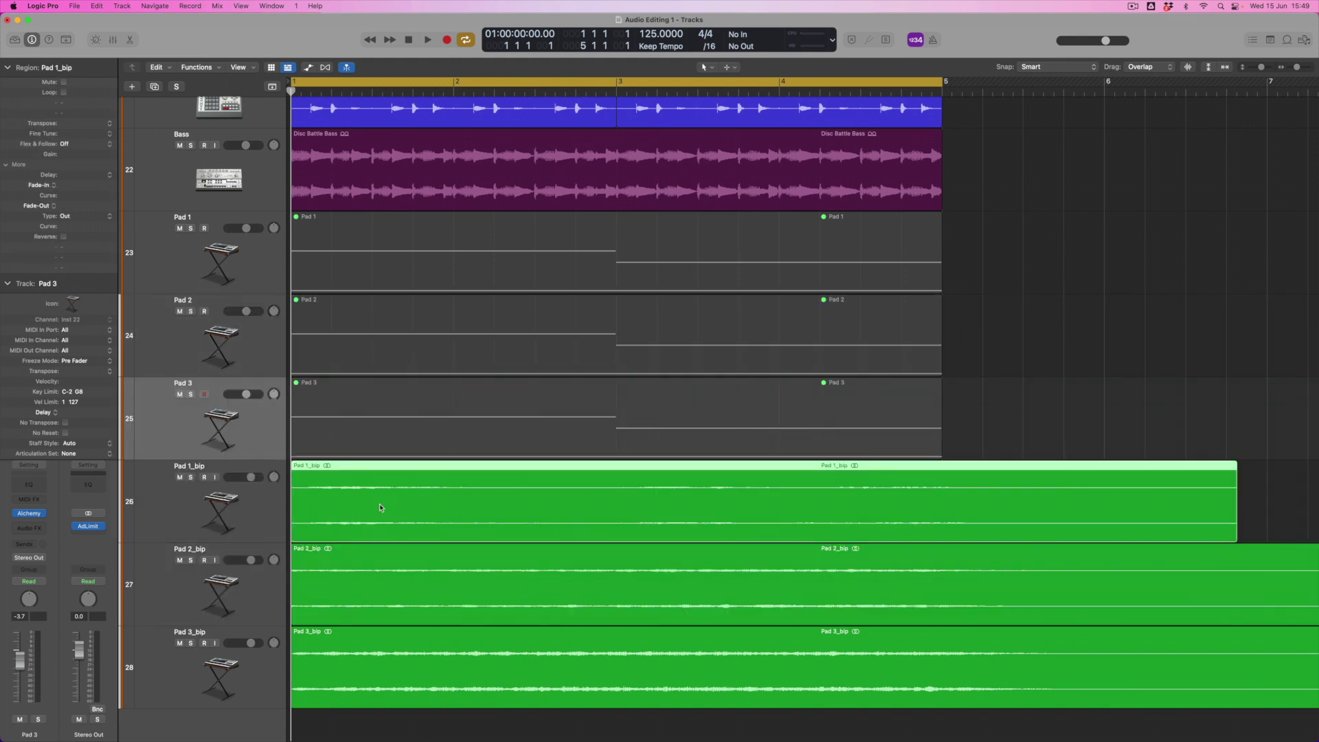
pyautogui.hotkey('alt', 'c')
# Colour Pad 1_bip purple, Pad 2_bip dark blue and Pad 3_bip dark green
pyautogui.click(963, 232)
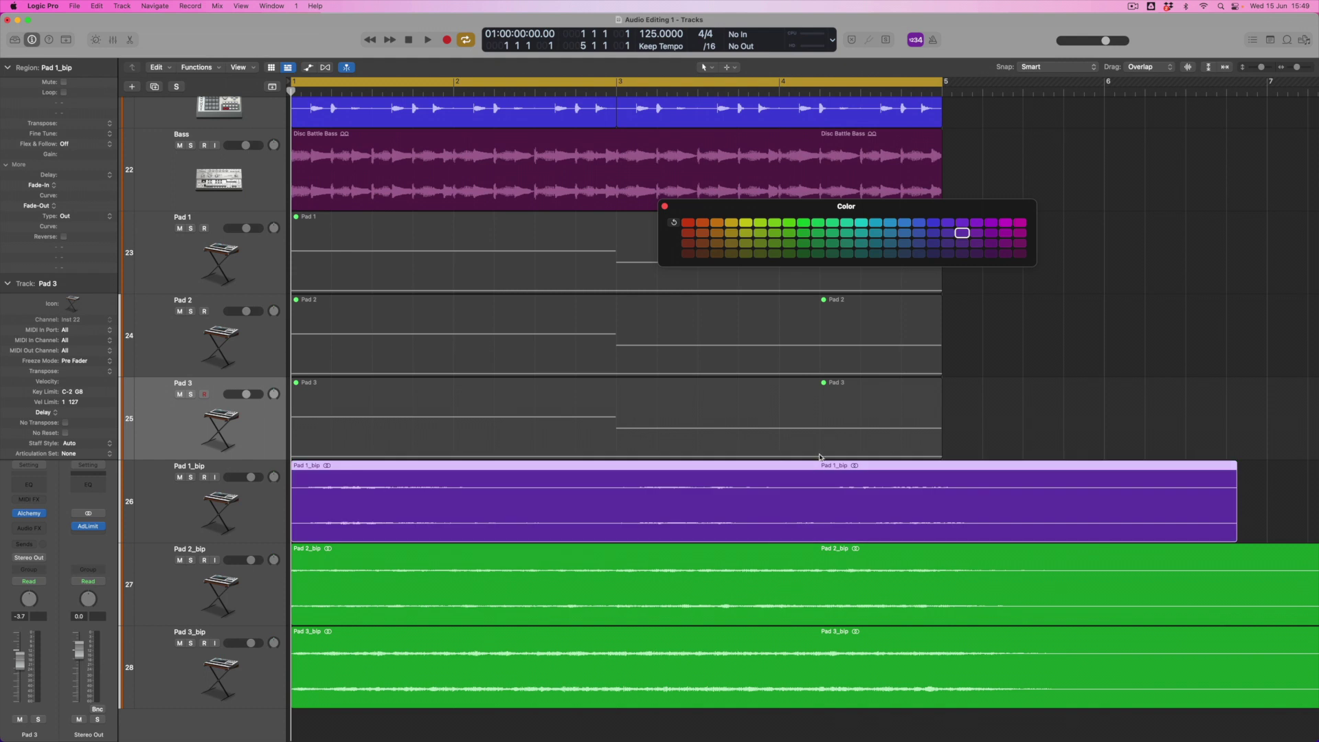
pyautogui.click(758, 574)
pyautogui.click(904, 243)
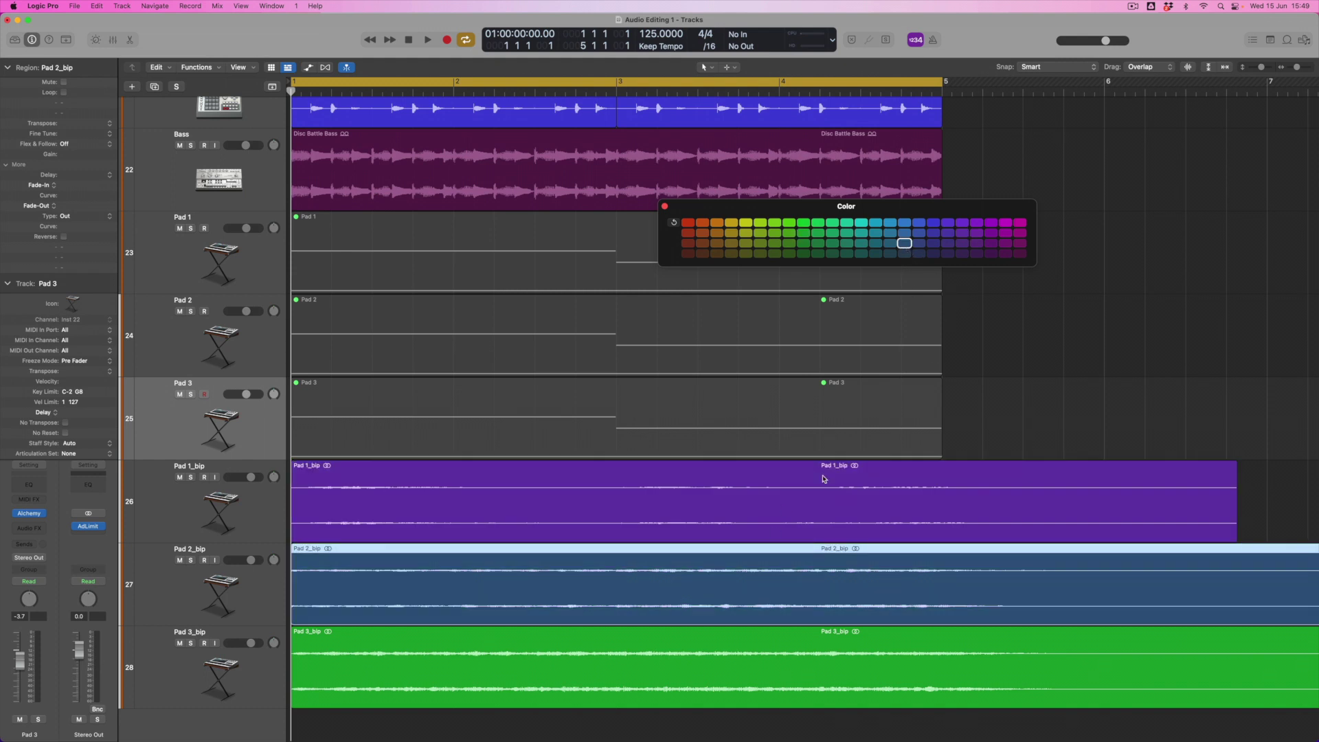
pyautogui.click(738, 663)
pyautogui.click(832, 254)
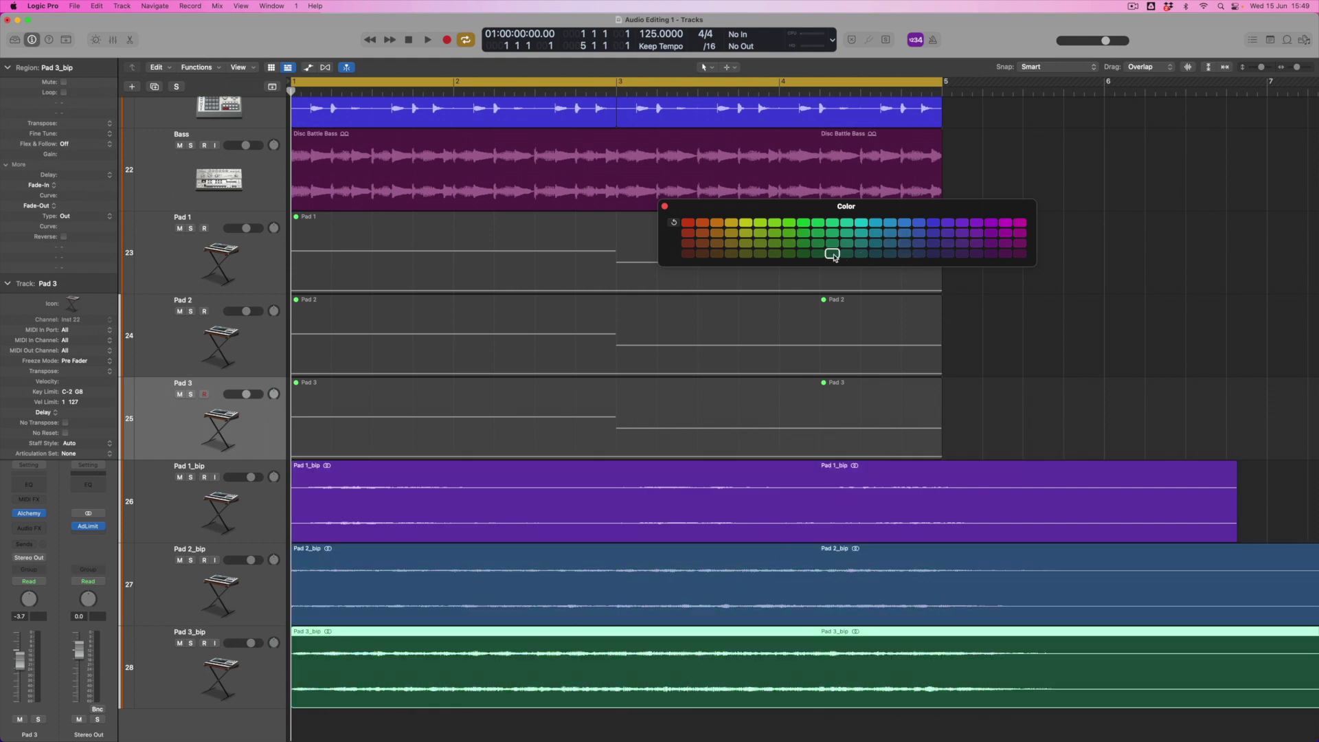
pyautogui.click(664, 206)
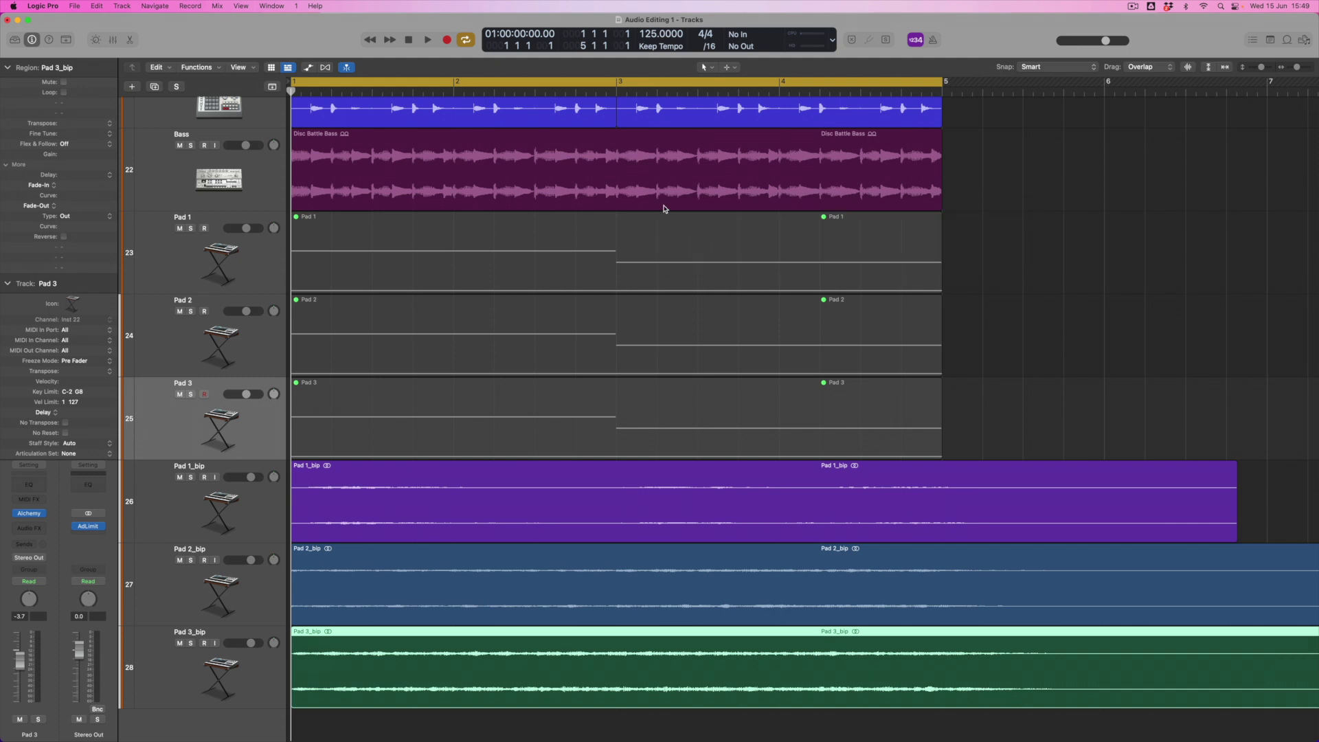
pyautogui.scroll(-1, 595, 421)
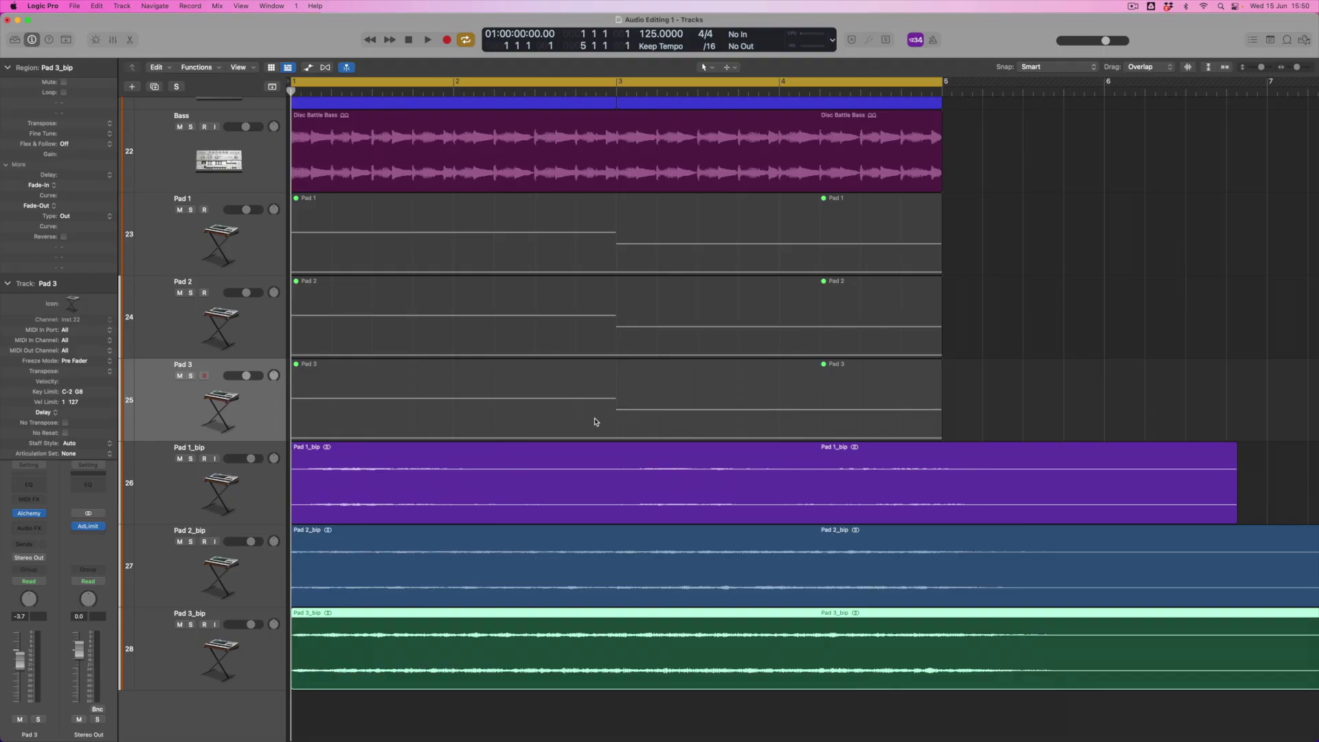
# Select the three bip regions, zoom in around bar 1 and switch to the Scissors tool
pyautogui.moveTo(437, 712); pyautogui.dragTo(435, 496)
pyautogui.press('super+Right')
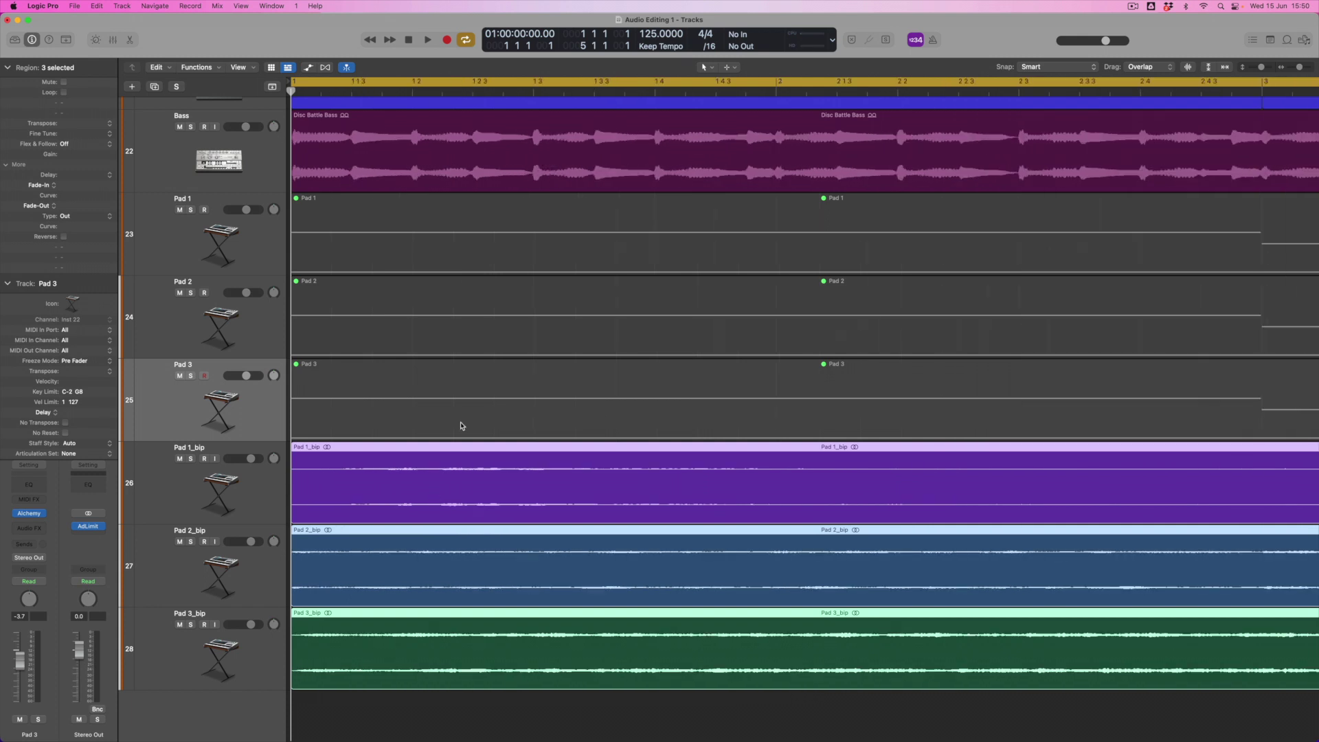
pyautogui.press('t')
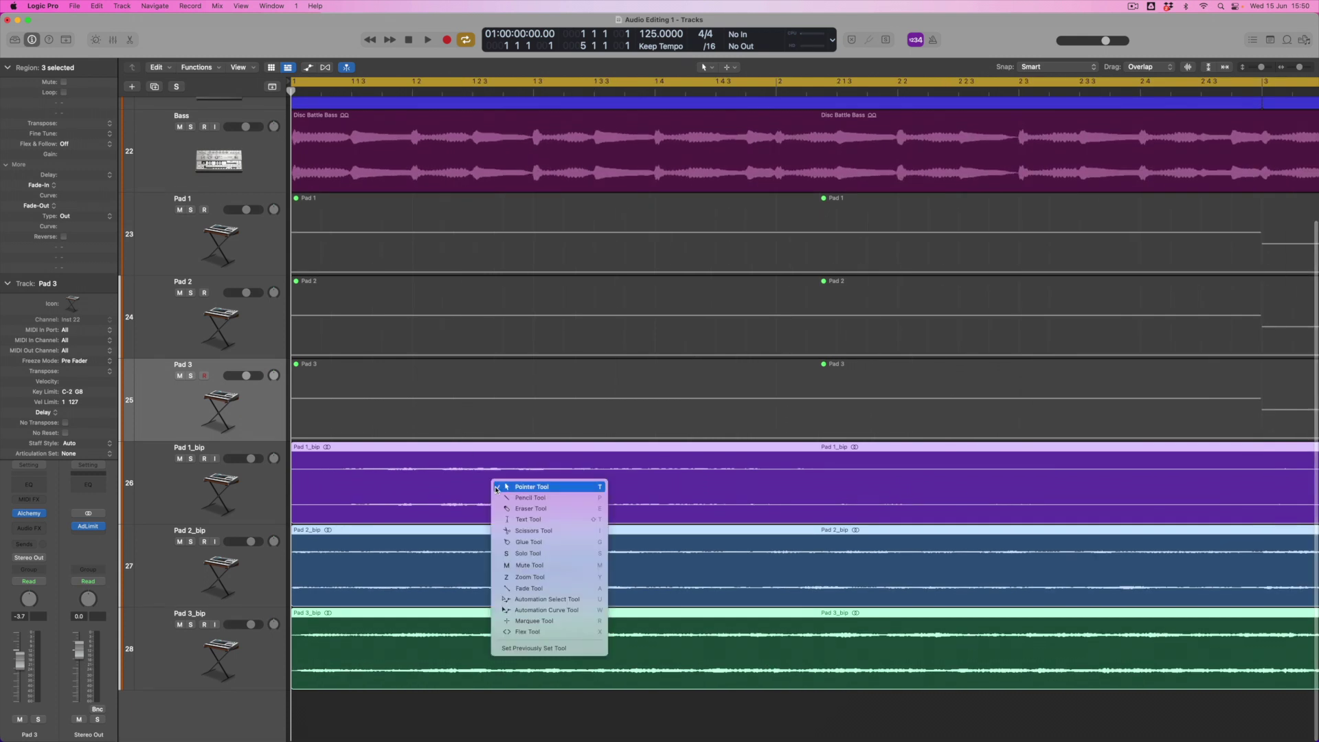
pyautogui.click(520, 542)
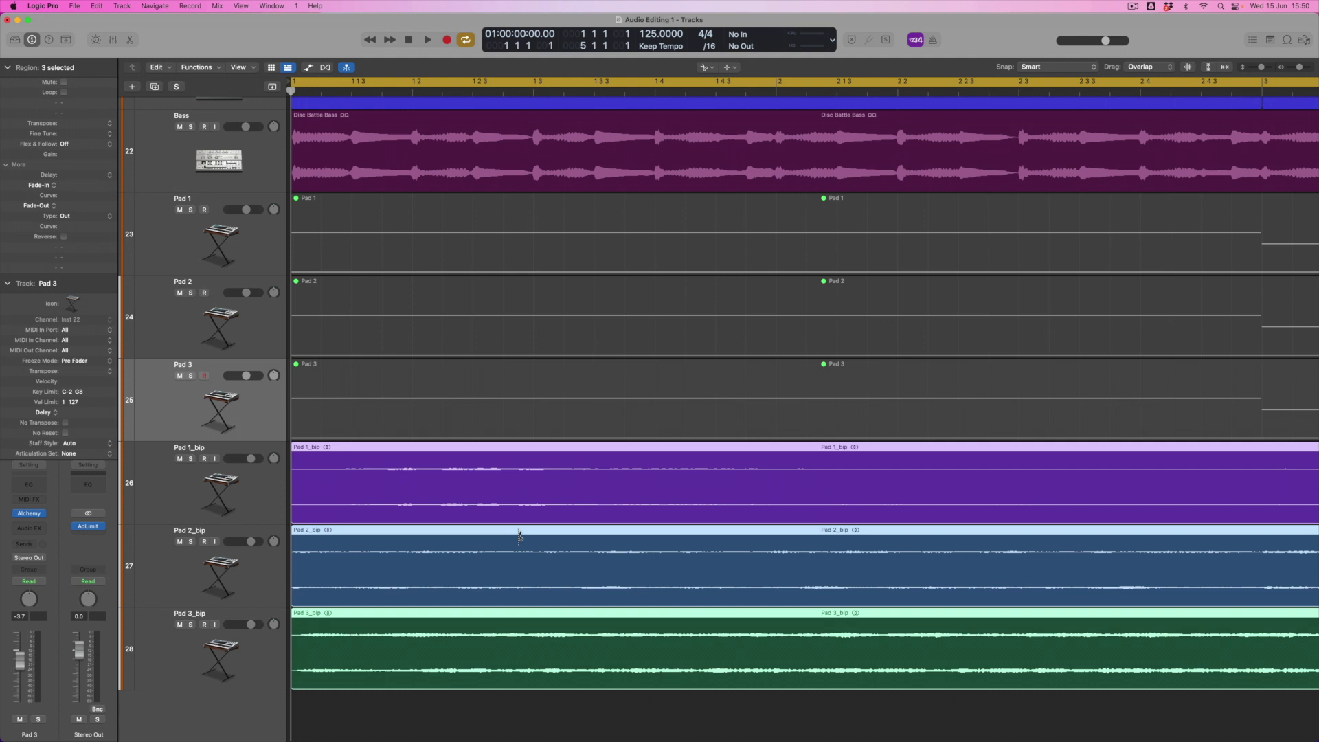
pyautogui.press('z')
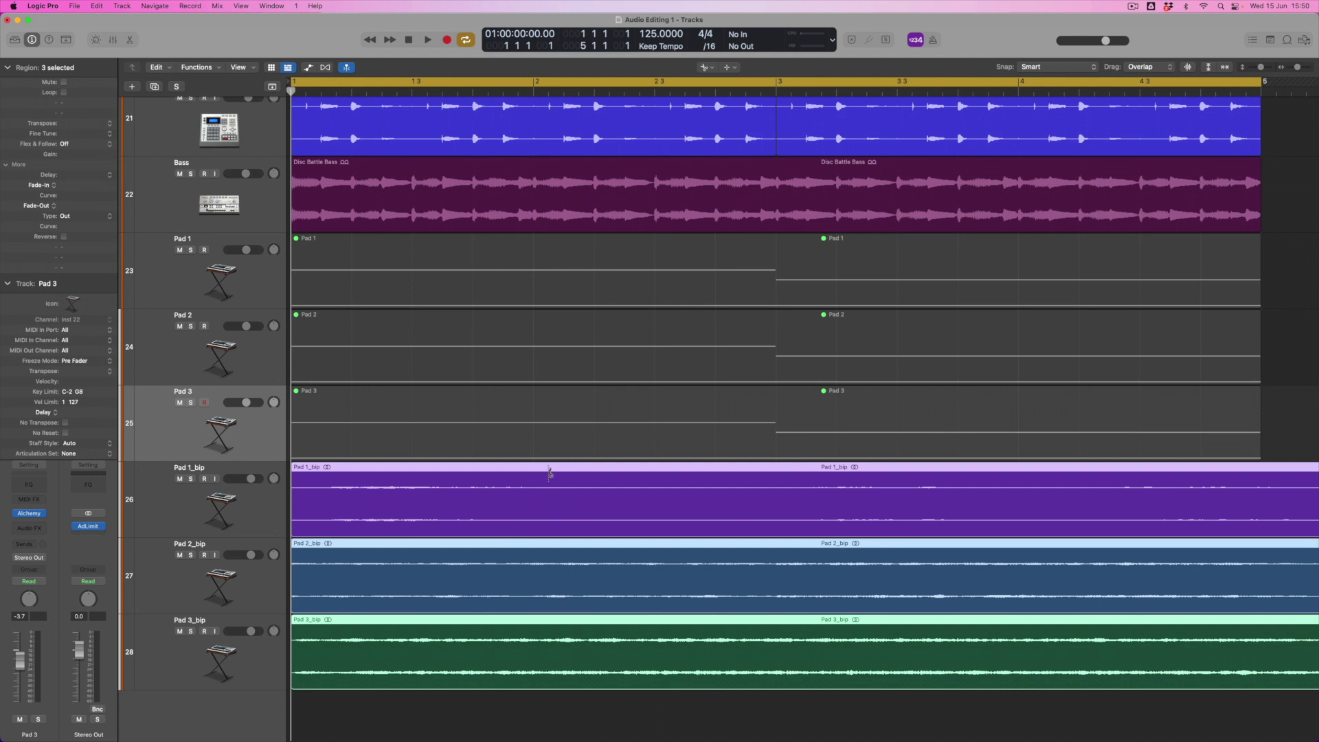
# Split all three bip tracks at bars 2, 2 3, 3, 4 and 4 3
pyautogui.moveTo(558, 473); pyautogui.dragTo(535, 473)
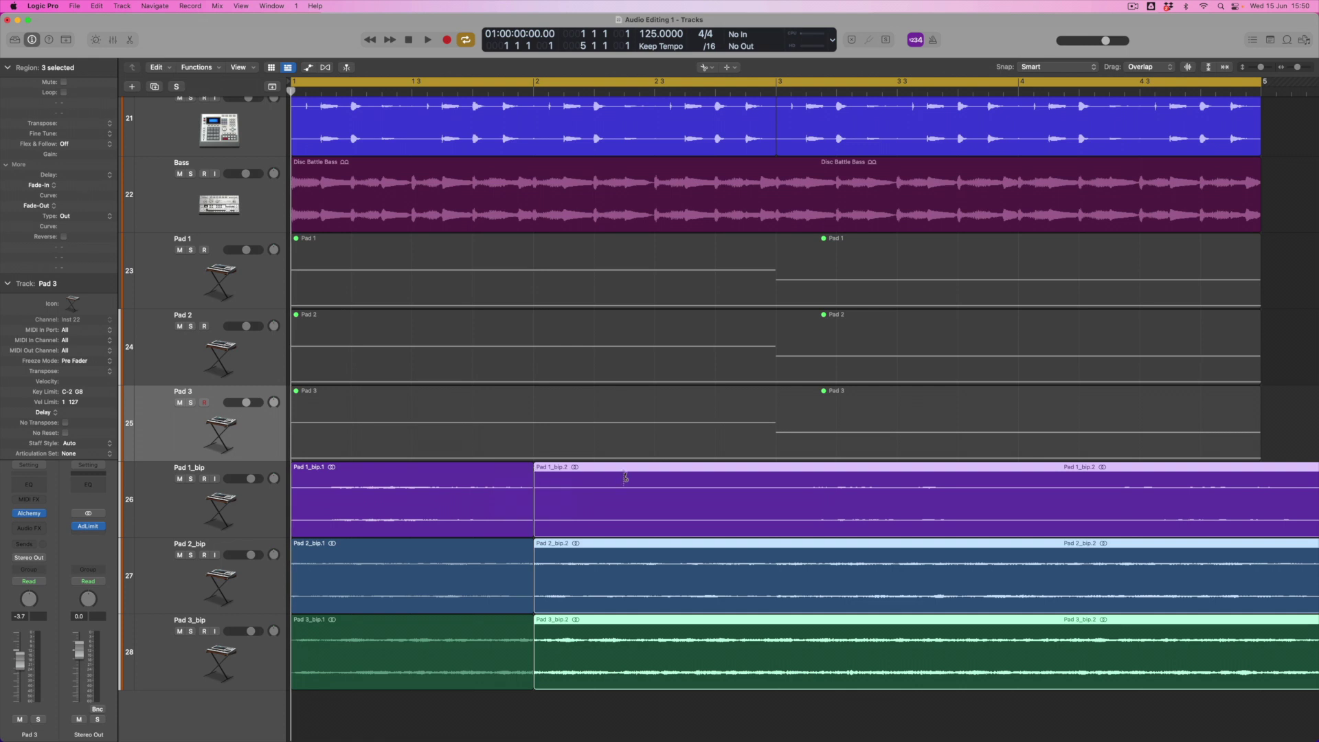
pyautogui.moveTo(660, 473); pyautogui.dragTo(657, 473)
pyautogui.moveTo(786, 473); pyautogui.dragTo(778, 473)
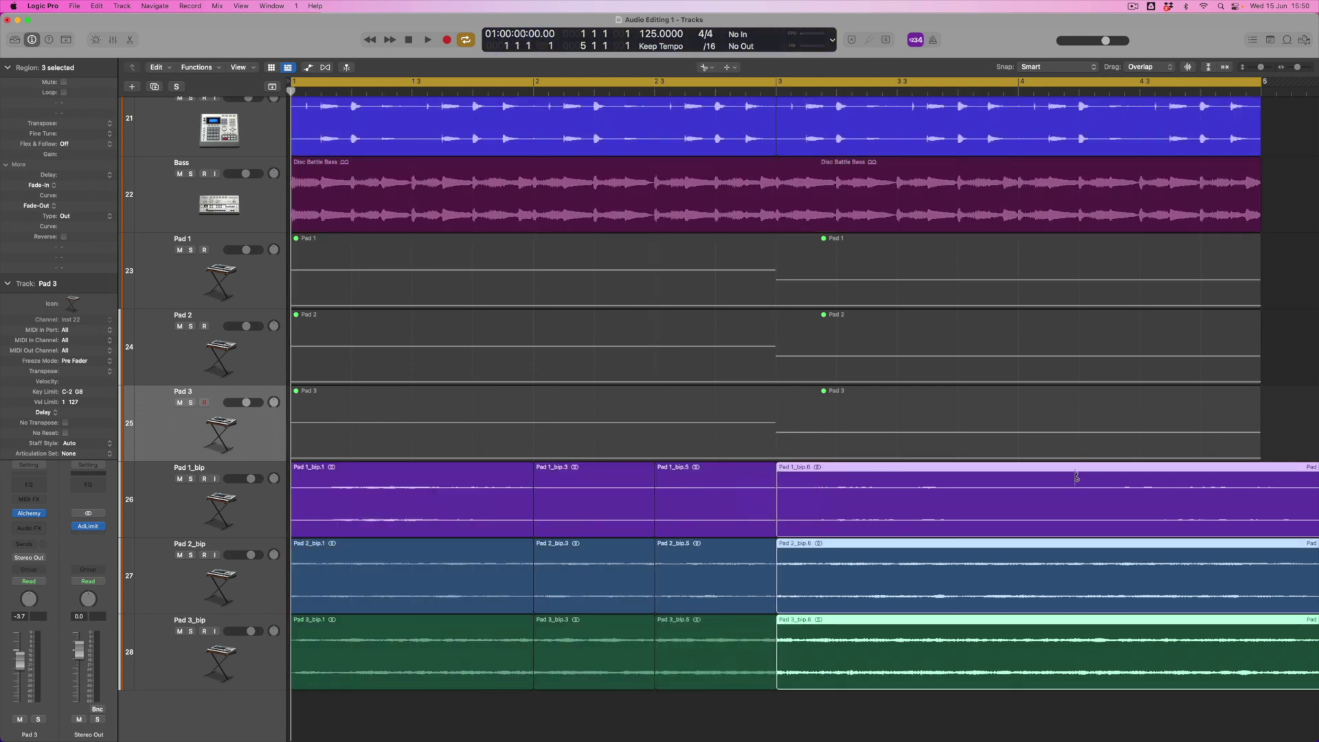
pyautogui.moveTo(1074, 475); pyautogui.dragTo(1030, 476)
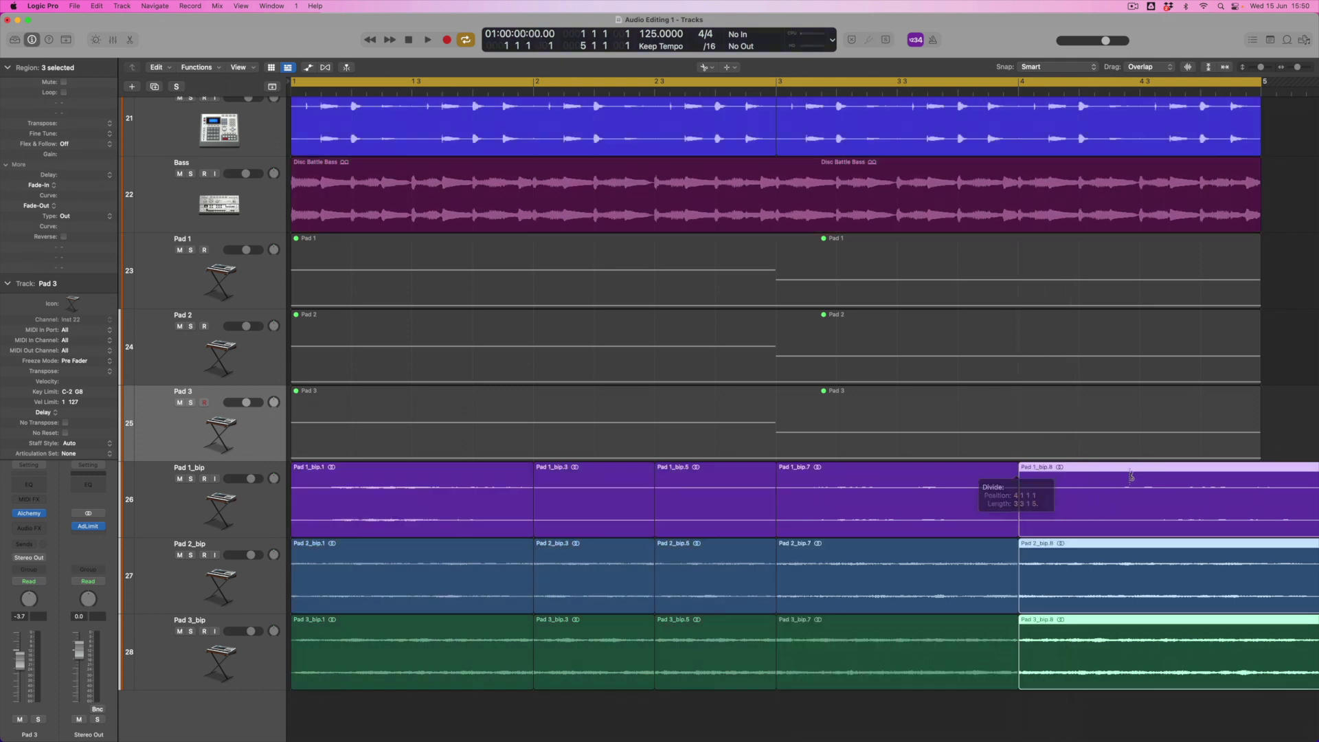
pyautogui.moveTo(1135, 475); pyautogui.dragTo(1141, 475)
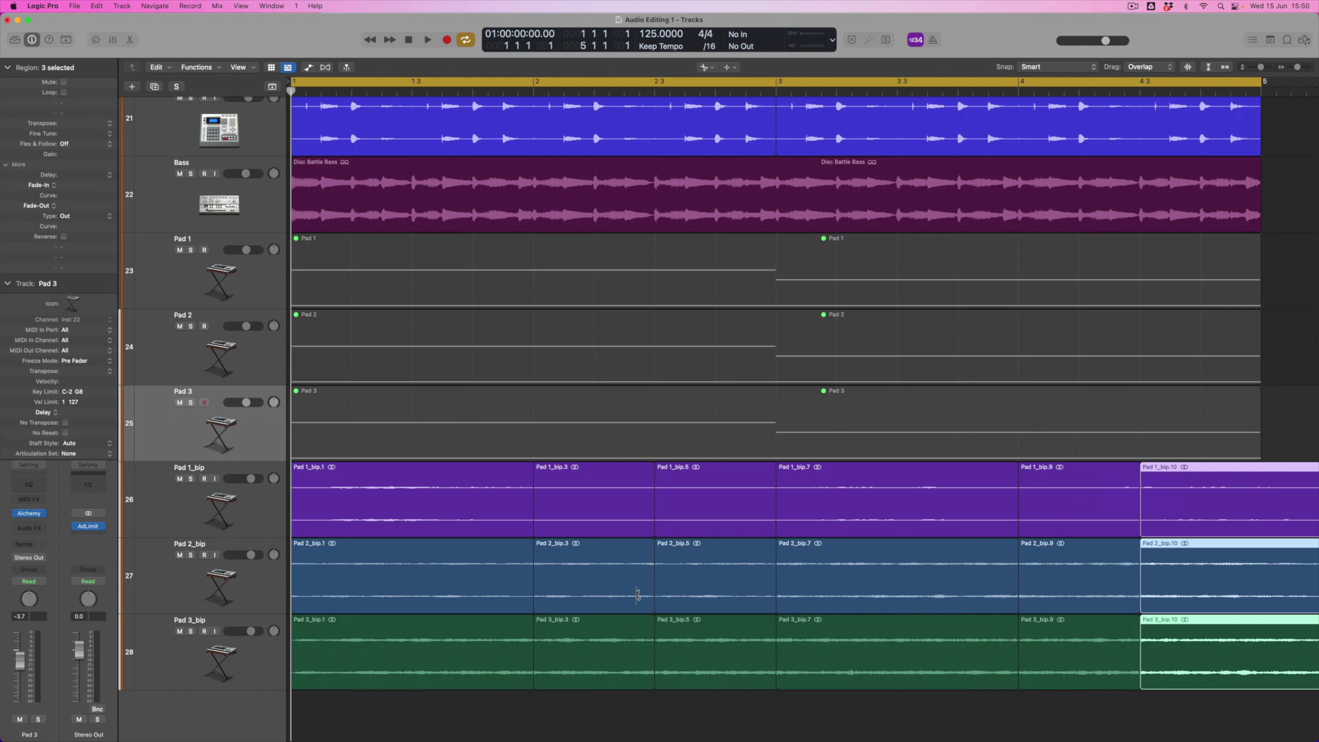
# Return to the Pointer tool and mute the Pad 3_bip.1 and Pad 1_bip.1 slices
pyautogui.press('t')
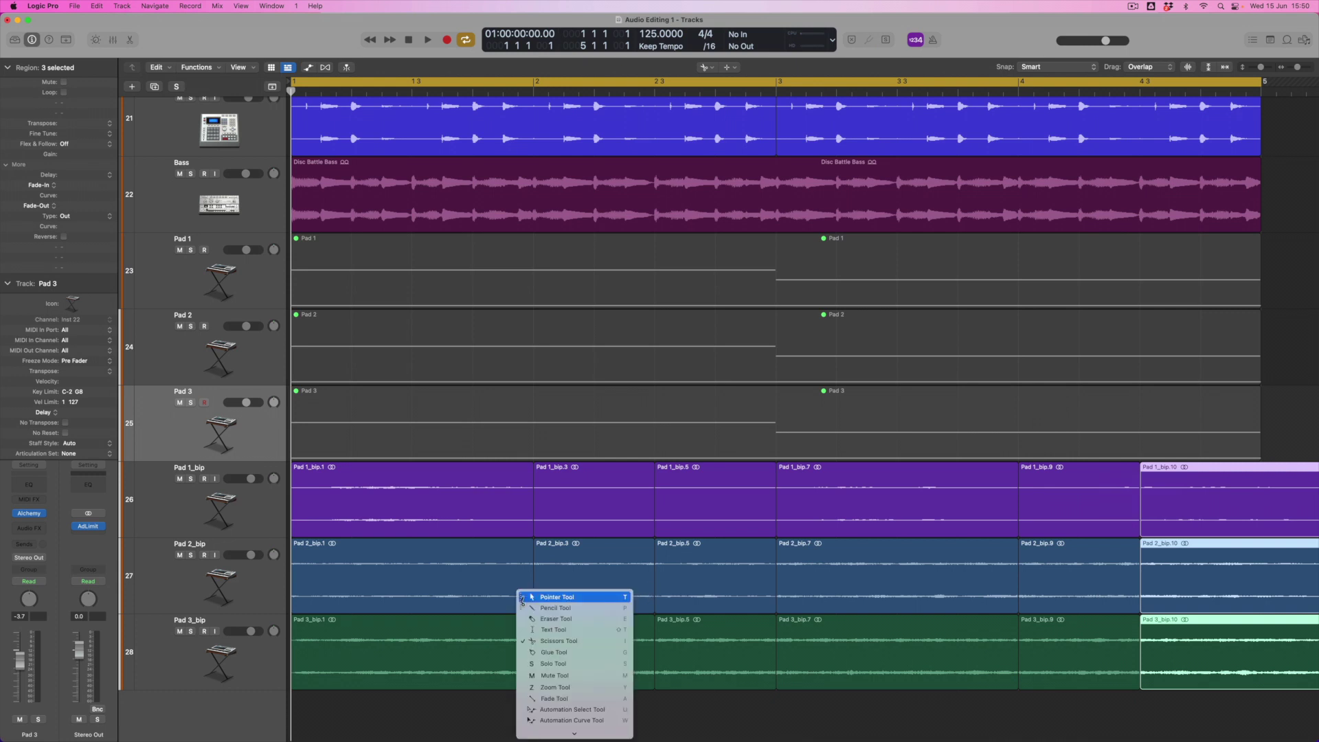
pyautogui.click(522, 597)
pyautogui.click(442, 583)
pyautogui.click(437, 665)
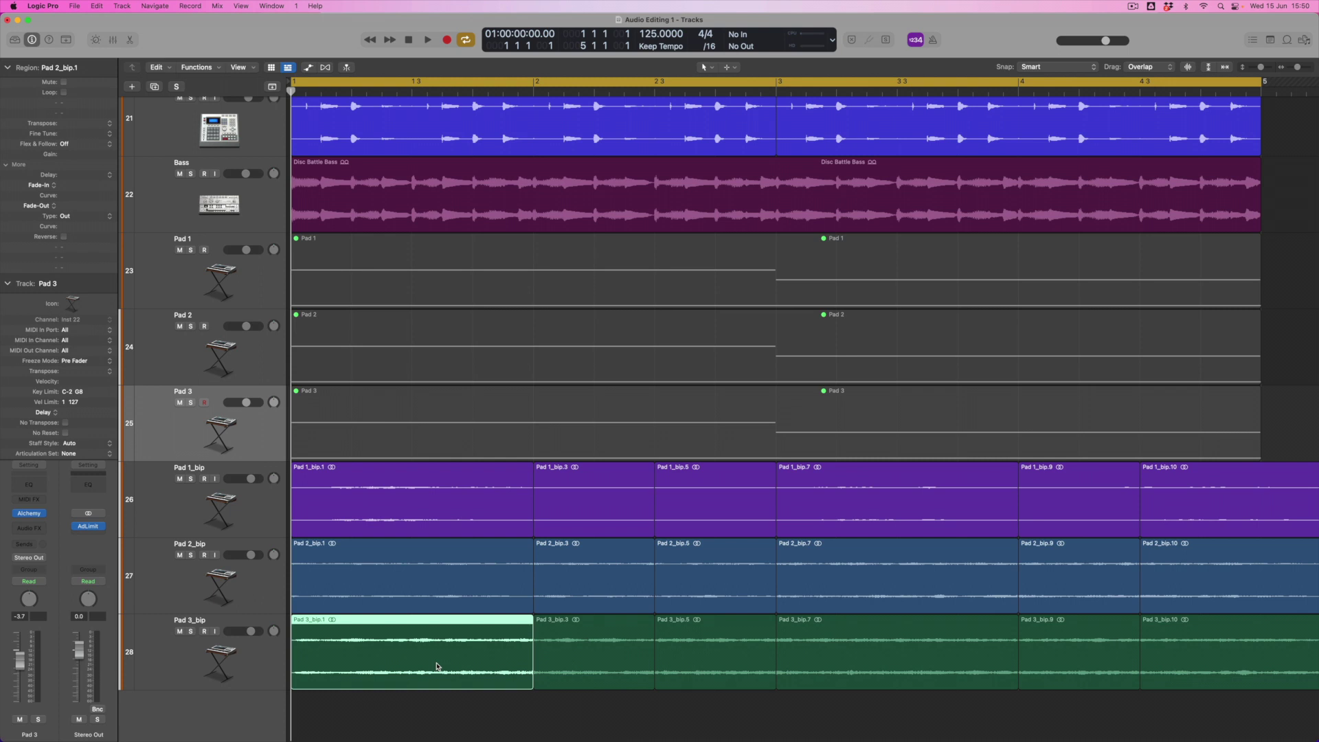
pyautogui.hotkey('ctrl', 'm')
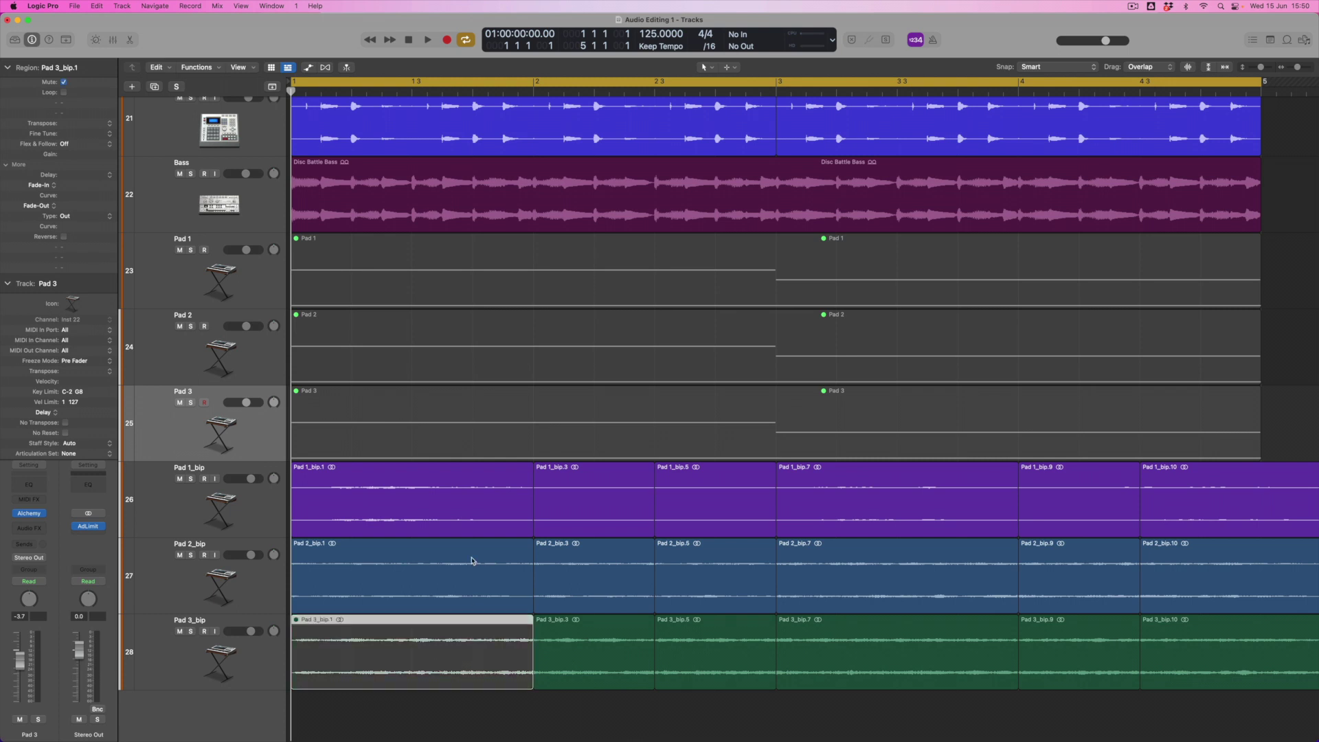
pyautogui.click(471, 521)
pyautogui.hotkey('ctrl', 'm')
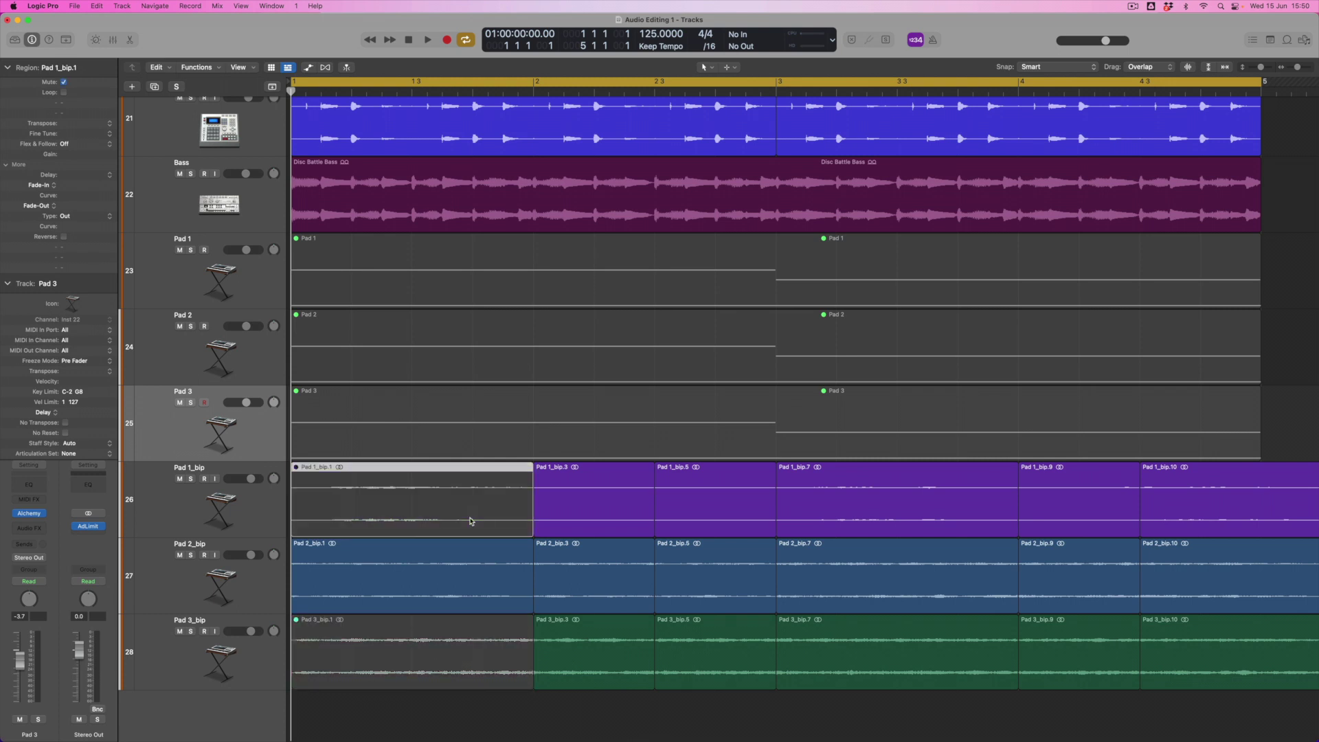
# Mute Pad 2_bip.3 and Pad 3_bip.3, then Pad 1_bip.5 and Pad 2_bip.5
pyautogui.click(458, 570)
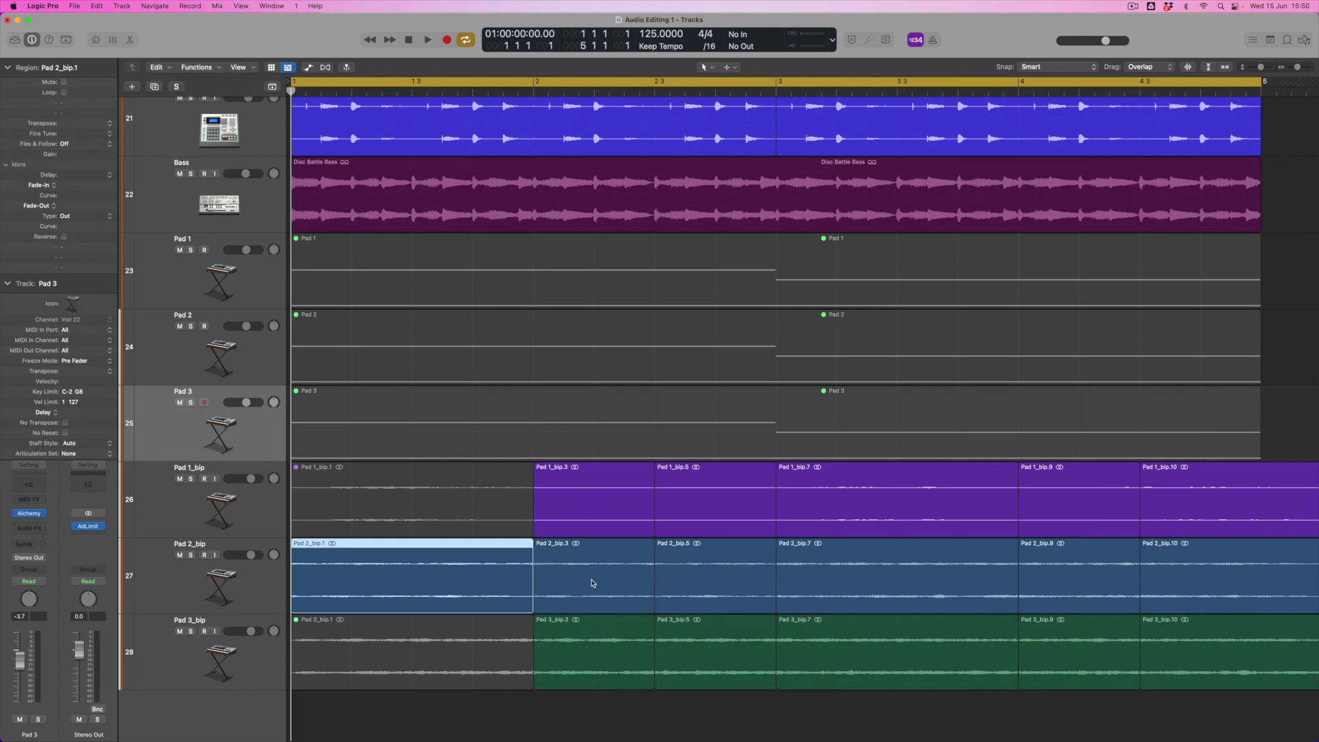
pyautogui.click(604, 509)
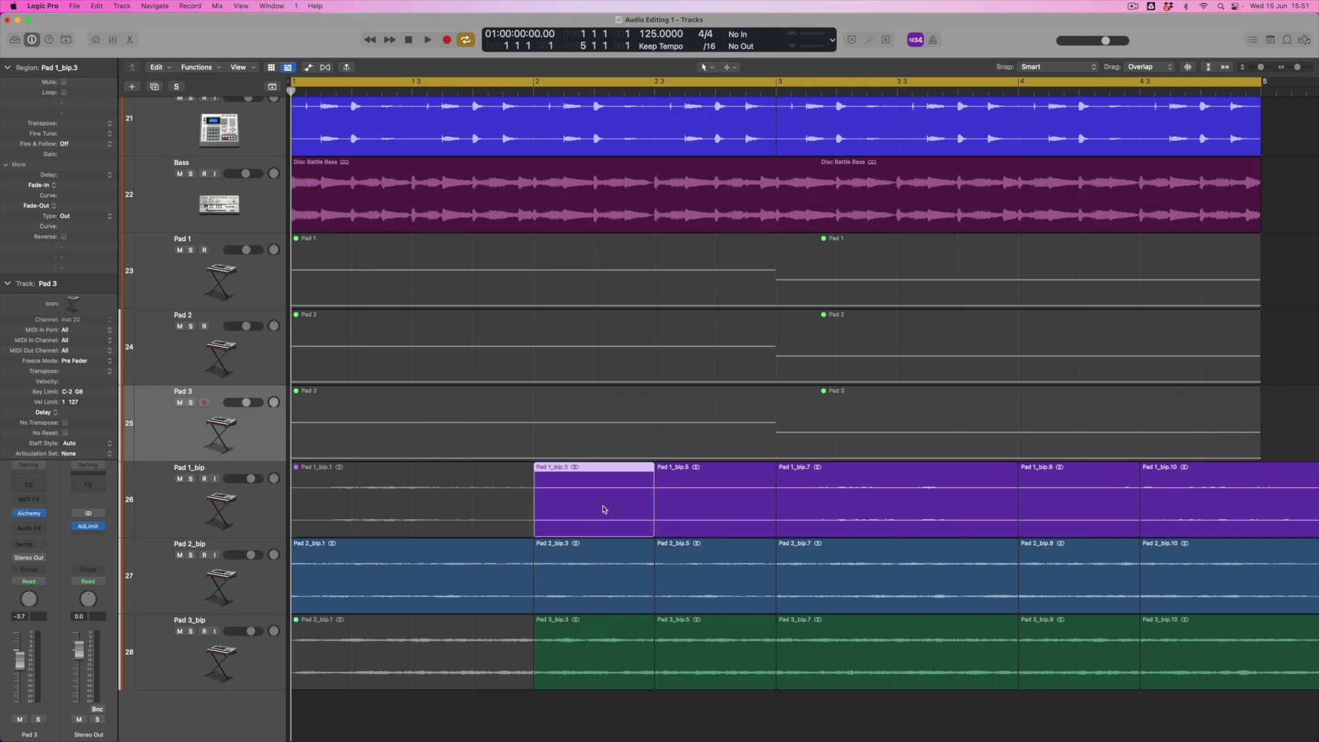
pyautogui.moveTo(589, 704); pyautogui.dragTo(596, 590)
pyautogui.hotkey('ctrl', 'm')
pyautogui.click(717, 569)
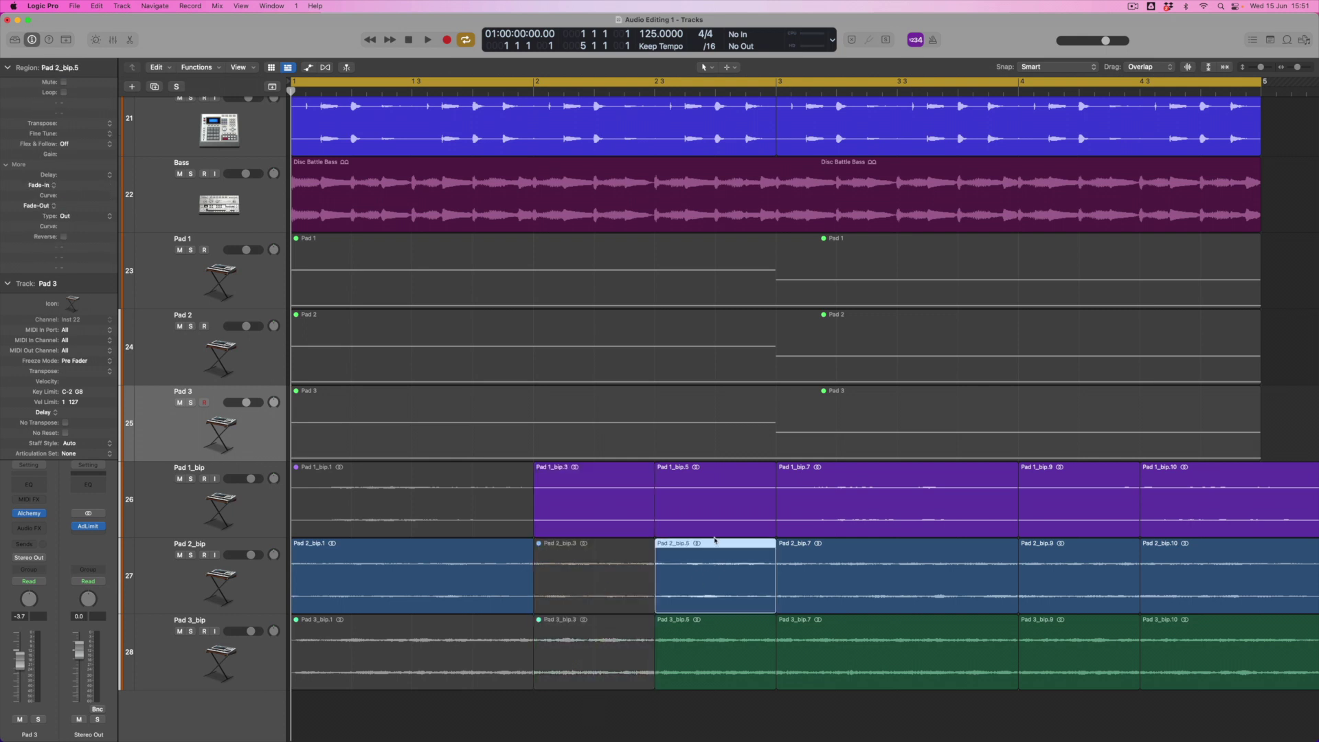
pyautogui.keyDown('shift'); pyautogui.click(719, 508); pyautogui.keyUp('shift')
pyautogui.hotkey('ctrl', 'm')
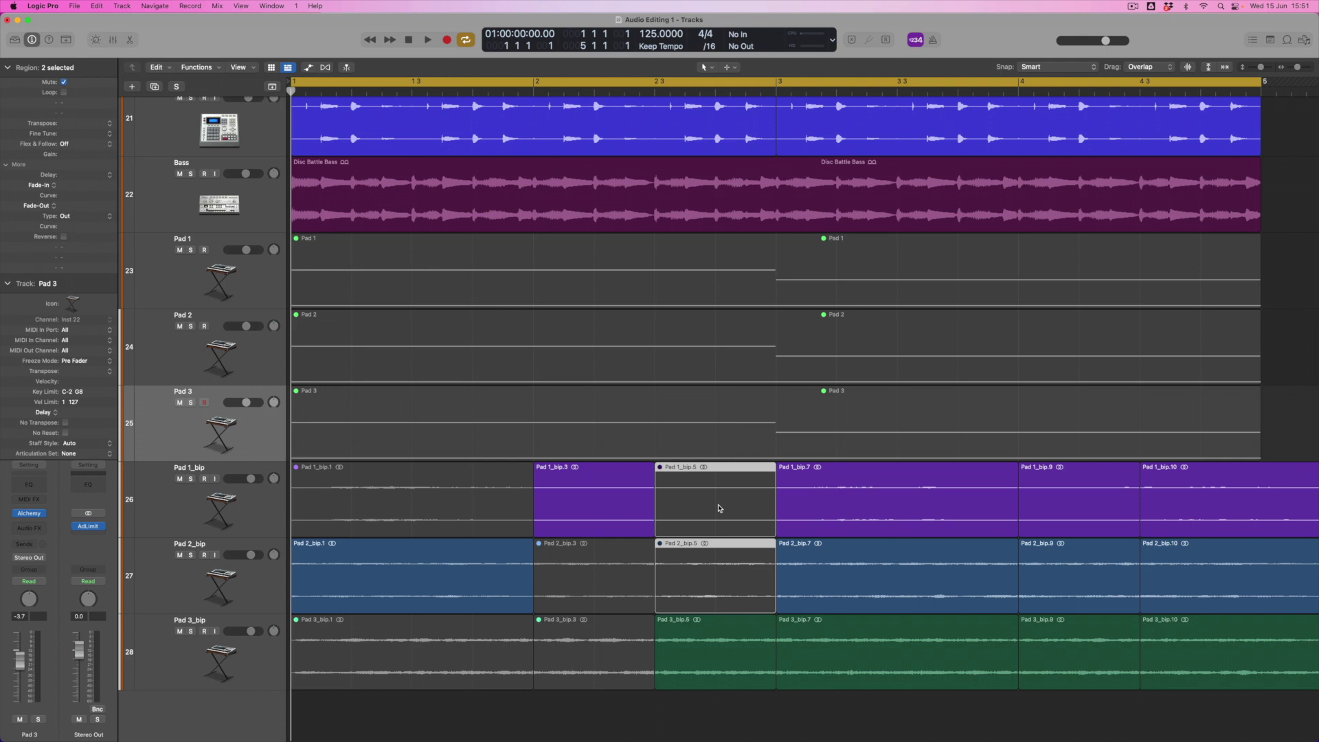
# Mute Pad 3_bip.7, Pad 1_bip.7, Pad 3_bip.9, a Pad 2_bip slice, Pad 1_bip.10 and Pad 2_bip.10, then play the comp
pyautogui.click(852, 649)
pyautogui.keyDown('shift'); pyautogui.click(891, 532); pyautogui.keyUp('shift')
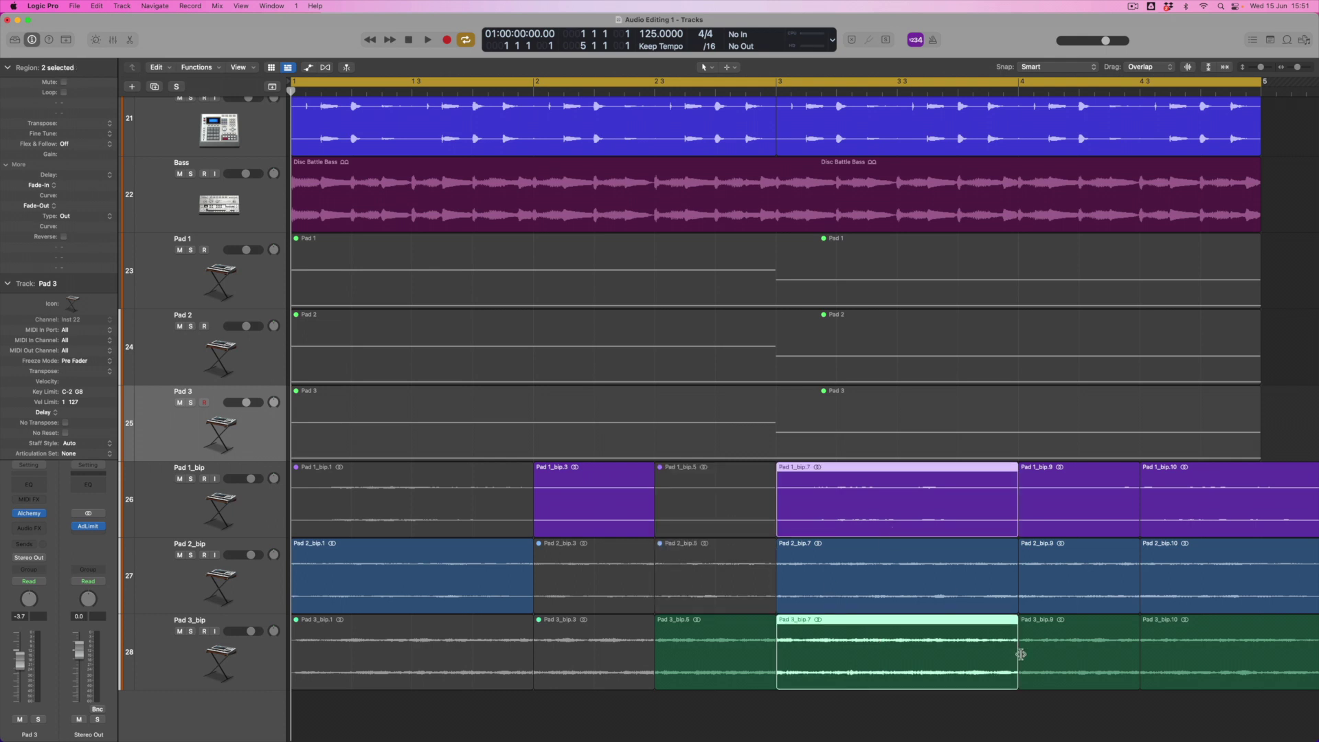
pyautogui.keyDown('shift'); pyautogui.click(1076, 659); pyautogui.keyUp('shift')
pyautogui.keyDown('shift'); pyautogui.click(1076, 591); pyautogui.keyUp('shift')
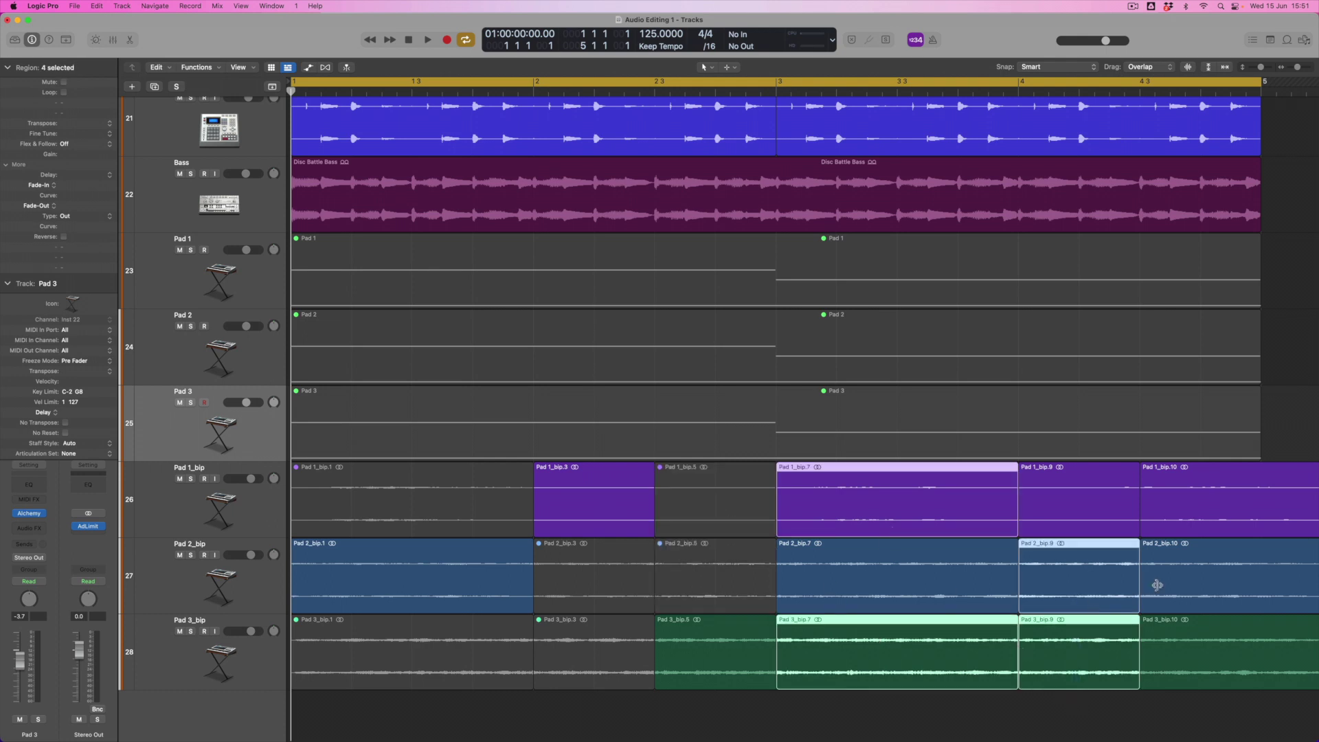
pyautogui.keyDown('shift'); pyautogui.click(1245, 515); pyautogui.keyUp('shift')
pyautogui.keyDown('shift'); pyautogui.click(1252, 561); pyautogui.keyUp('shift')
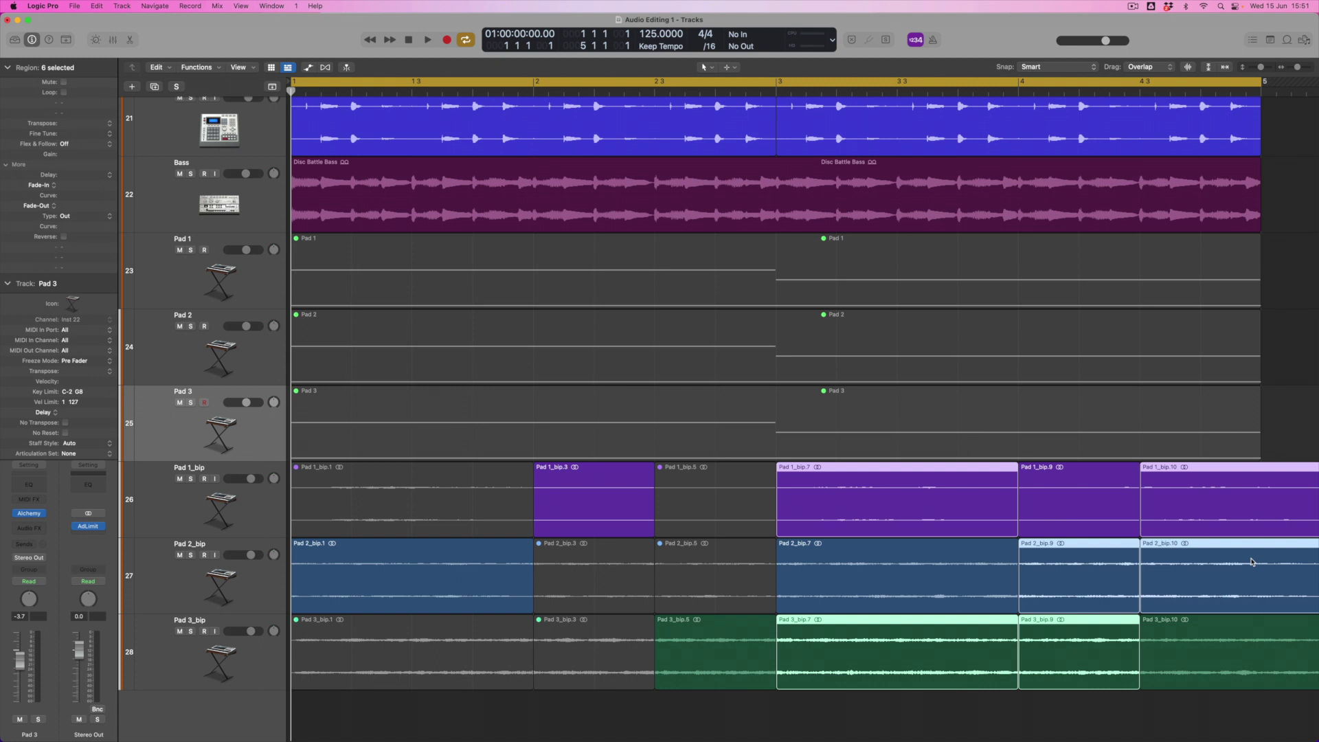
pyautogui.hotkey('ctrl', 'm')
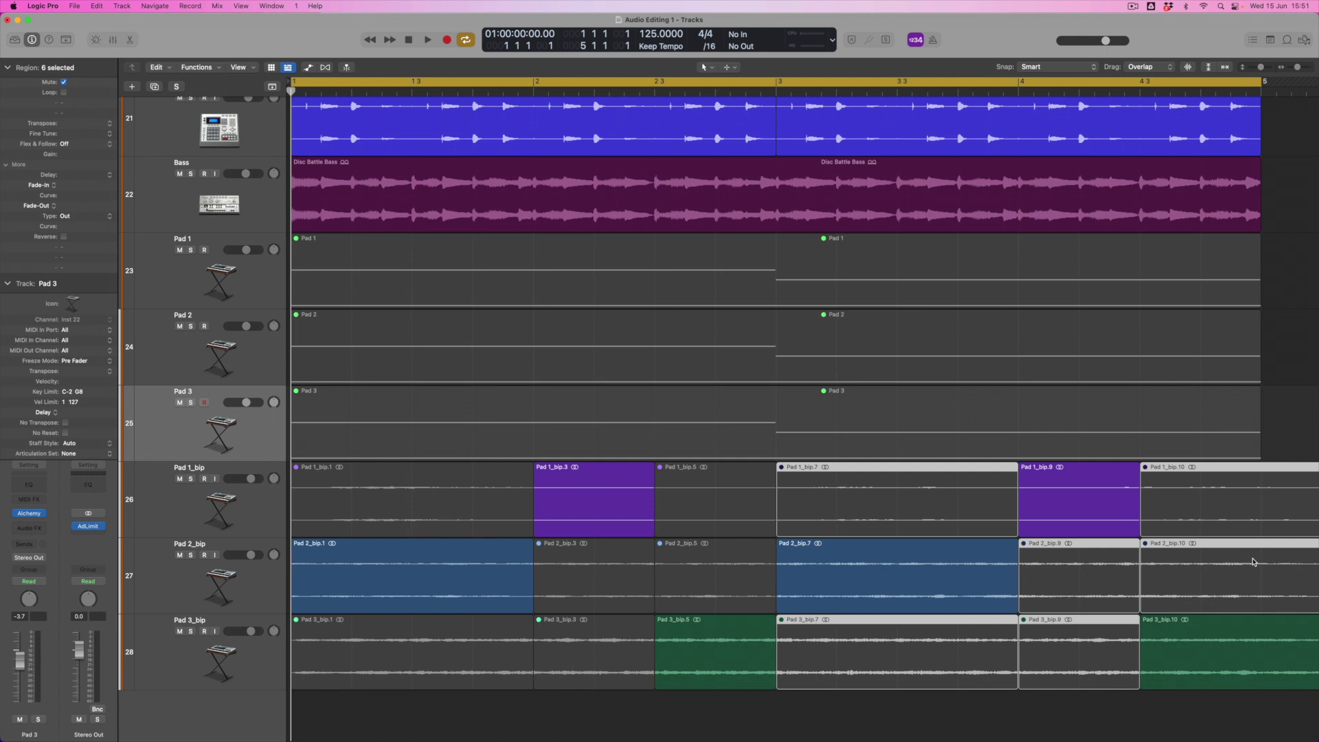
pyautogui.press('space')
pyautogui.click(255, 507)
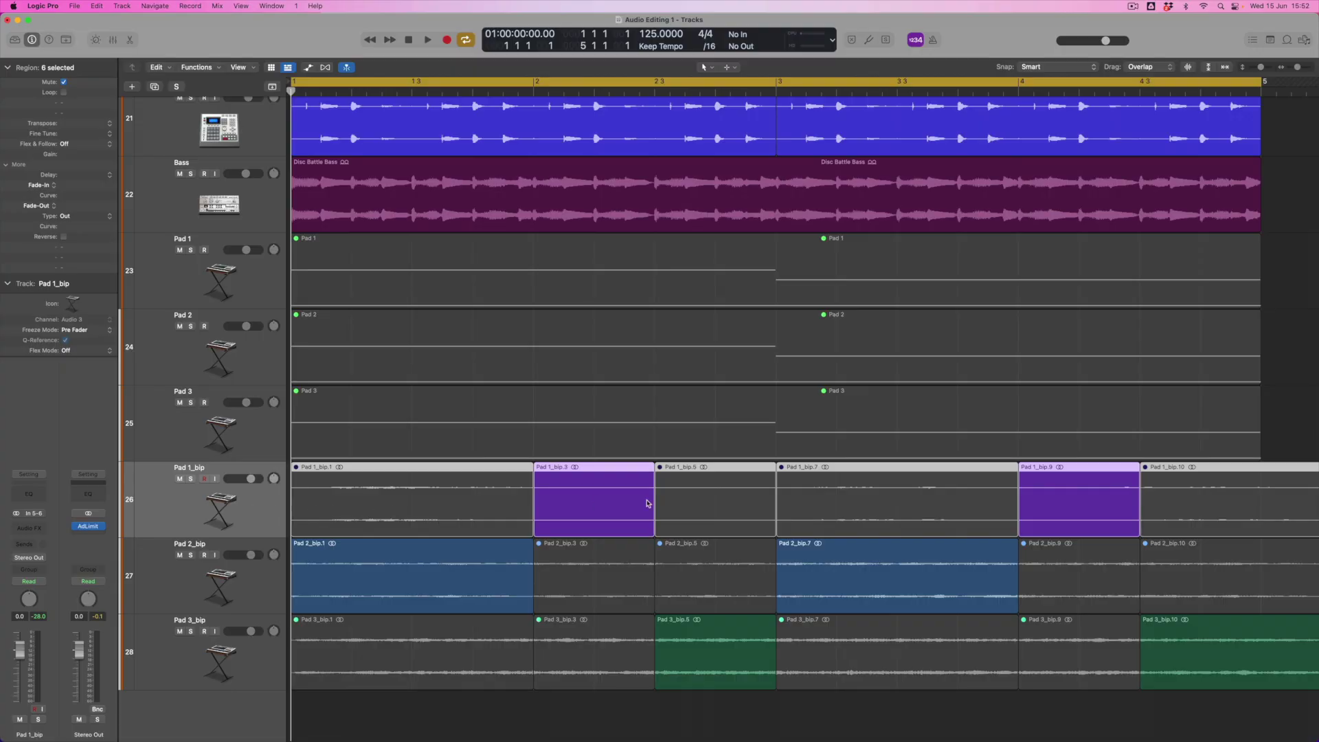
# Set Pad 1_bip region gain to +5.0 dB and Pad 3_bip to -2.5 dB, then play back
pyautogui.doubleClick(76, 157)
pyautogui.press('Return')
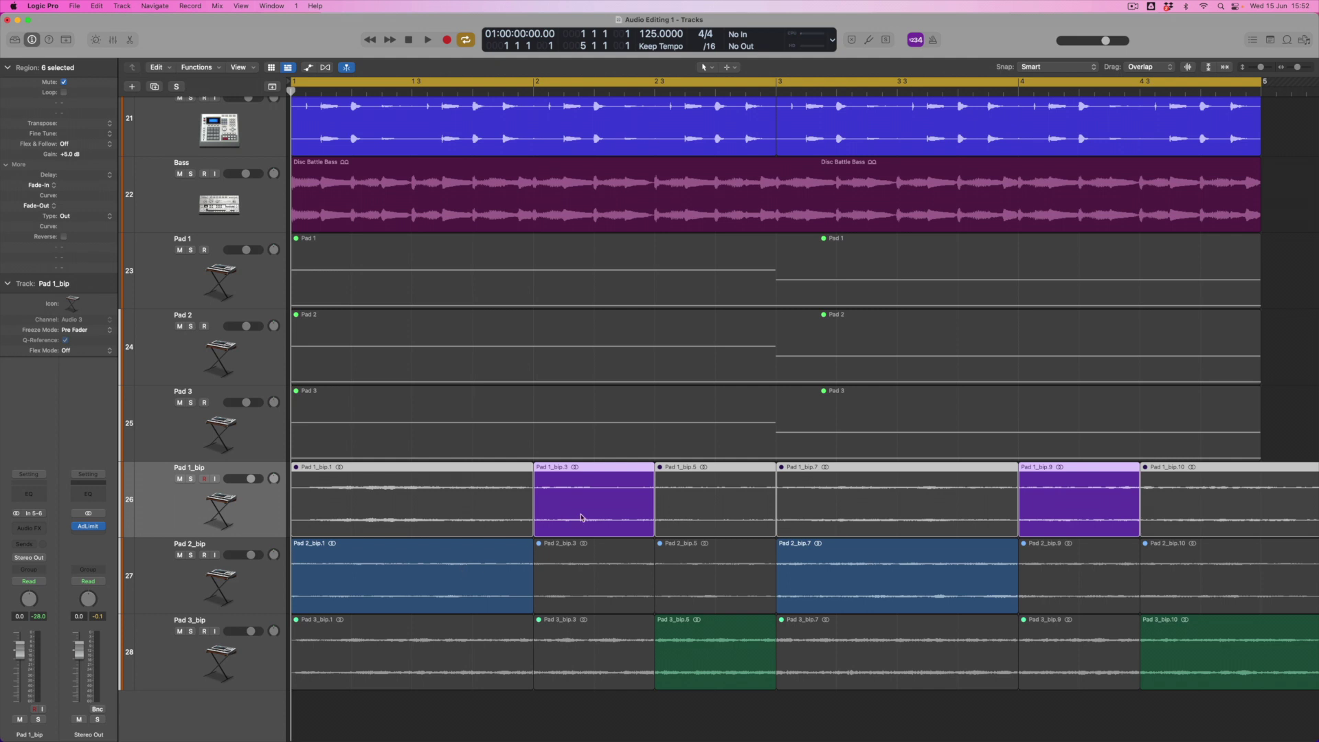
pyautogui.click(268, 663)
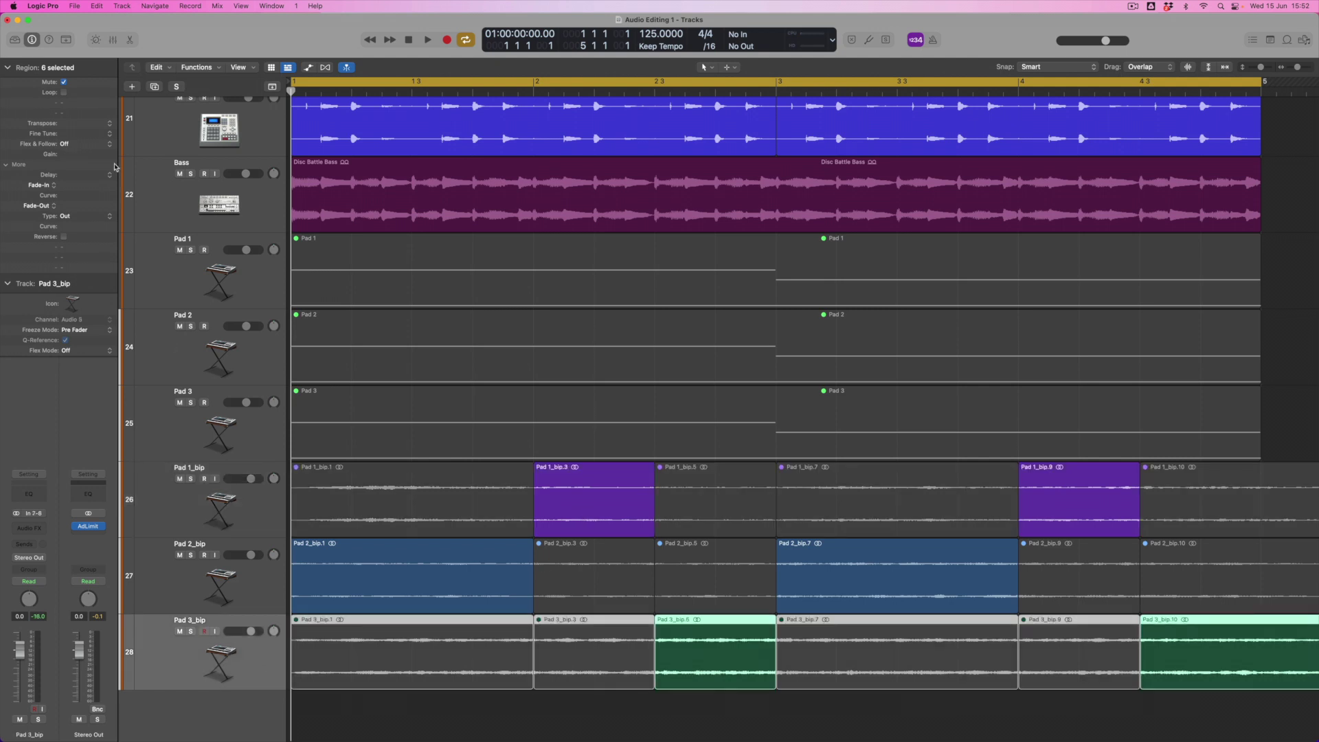
pyautogui.doubleClick(84, 154)
pyautogui.press('Return')
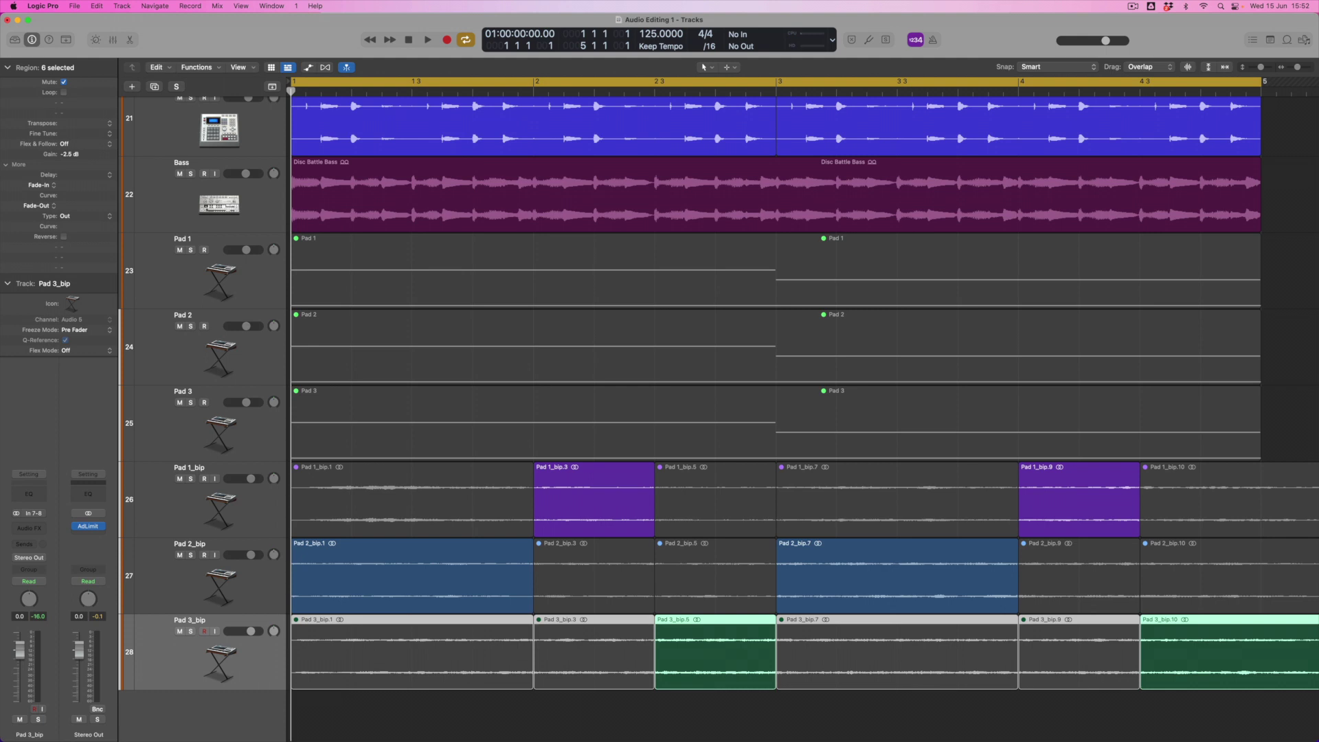
pyautogui.press('space')
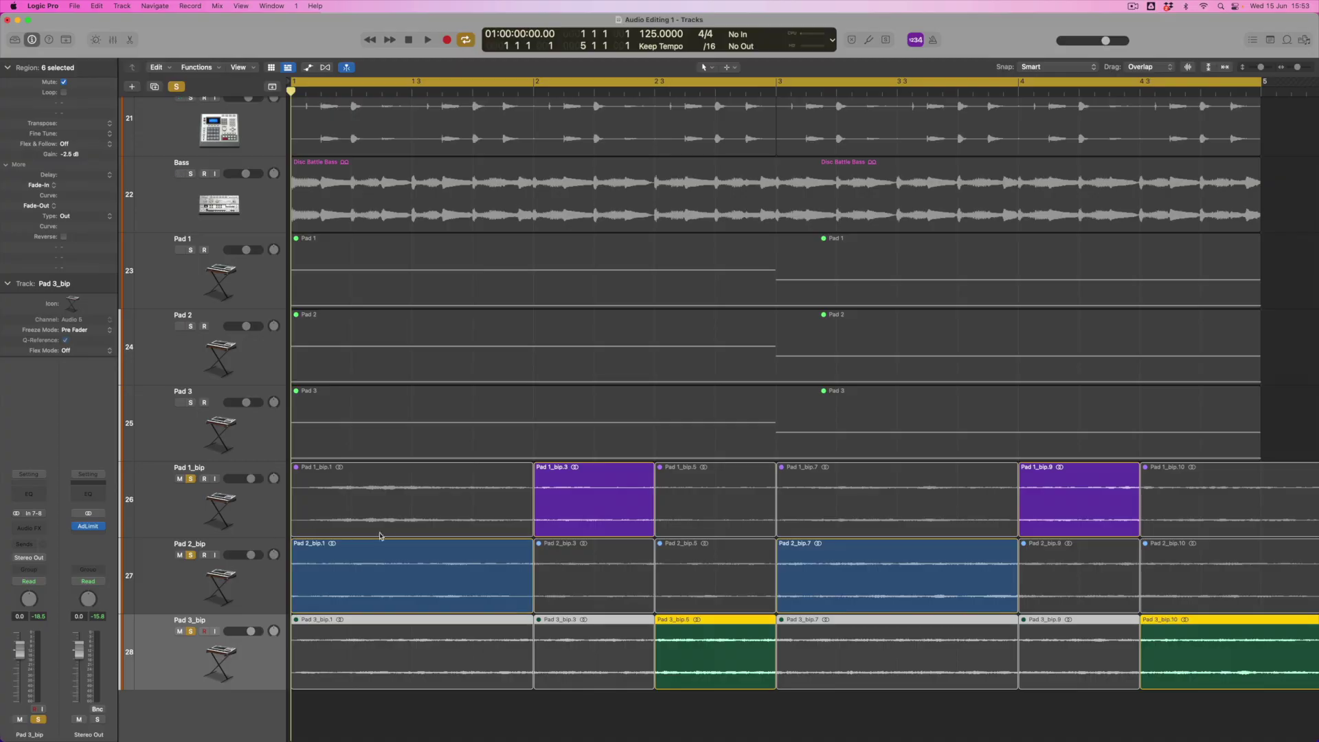
pyautogui.rightClick(383, 523)
# Open Pad 1_bip.3 in the waveform editor, enlarge it, then return to the arrangement with smaller tracks
pyautogui.click(544, 501)
pyautogui.doubleClick(568, 488)
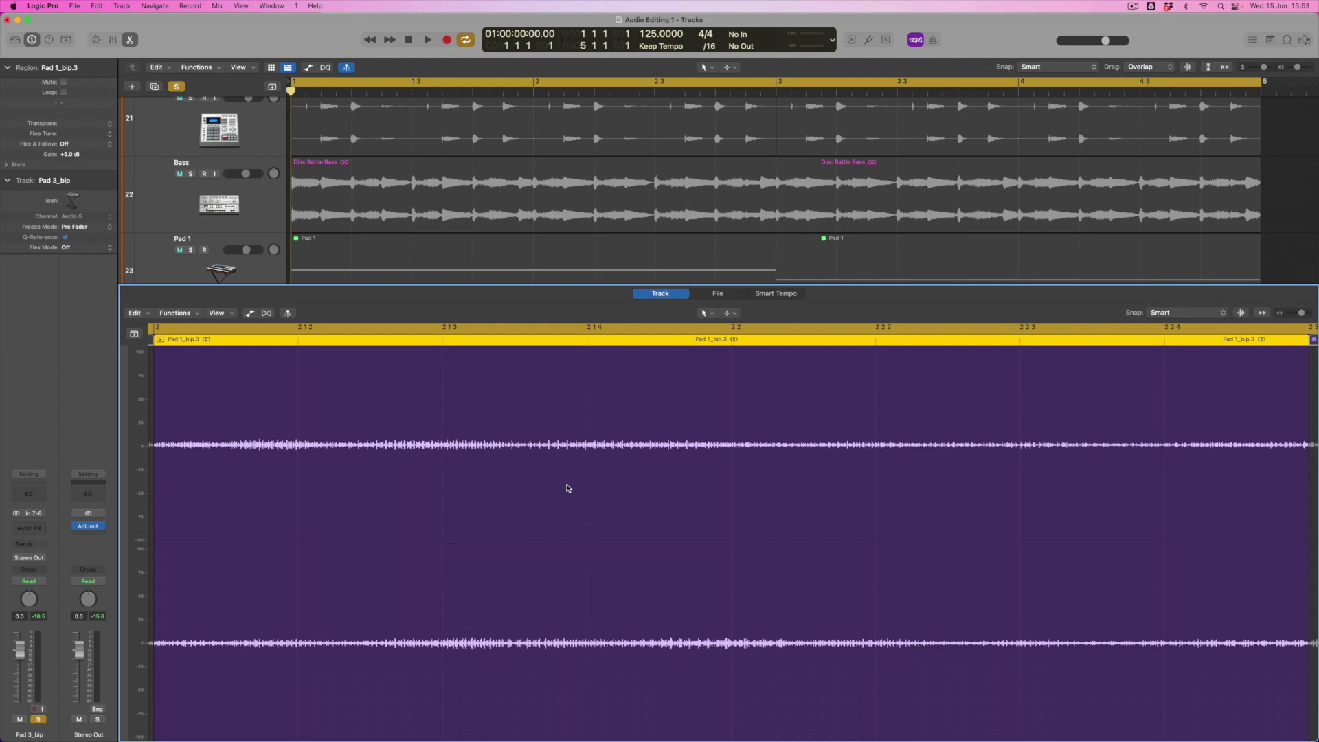
pyautogui.hscroll(-3, 584, 447)
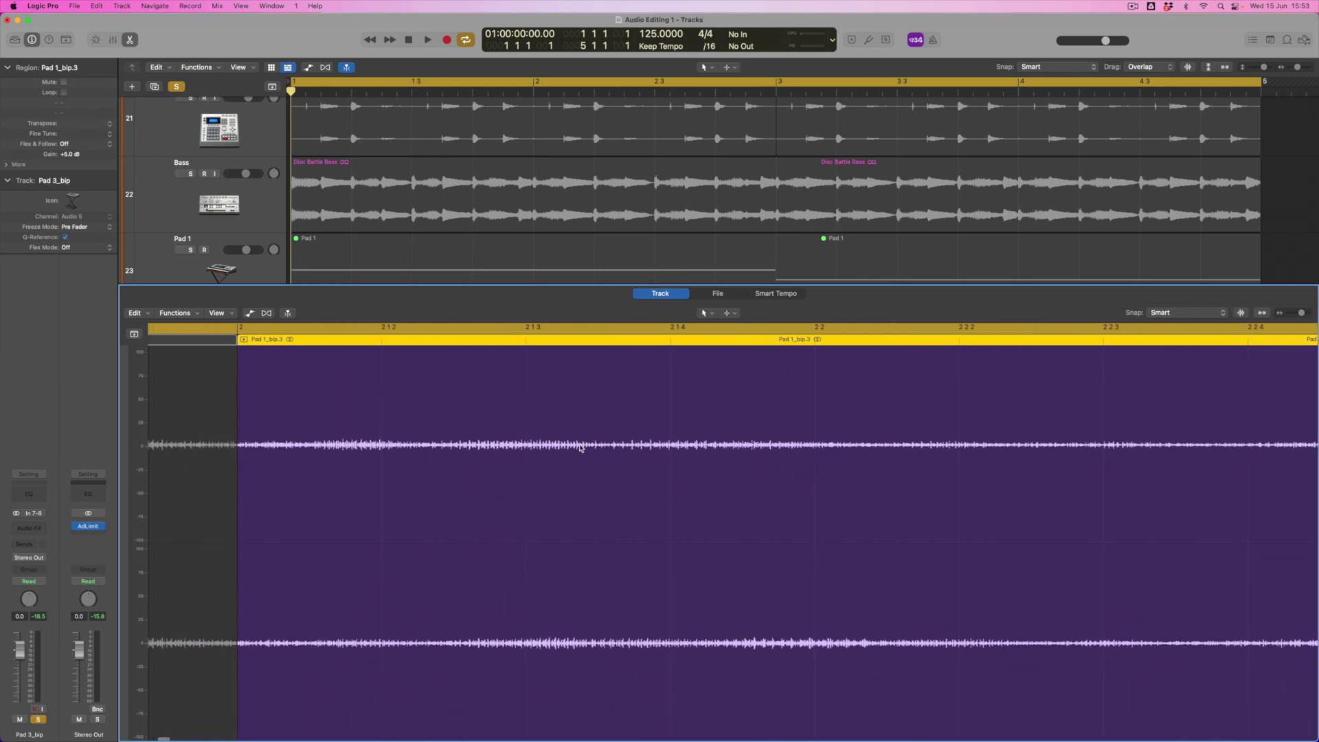
pyautogui.hscroll(-6, 492, 468)
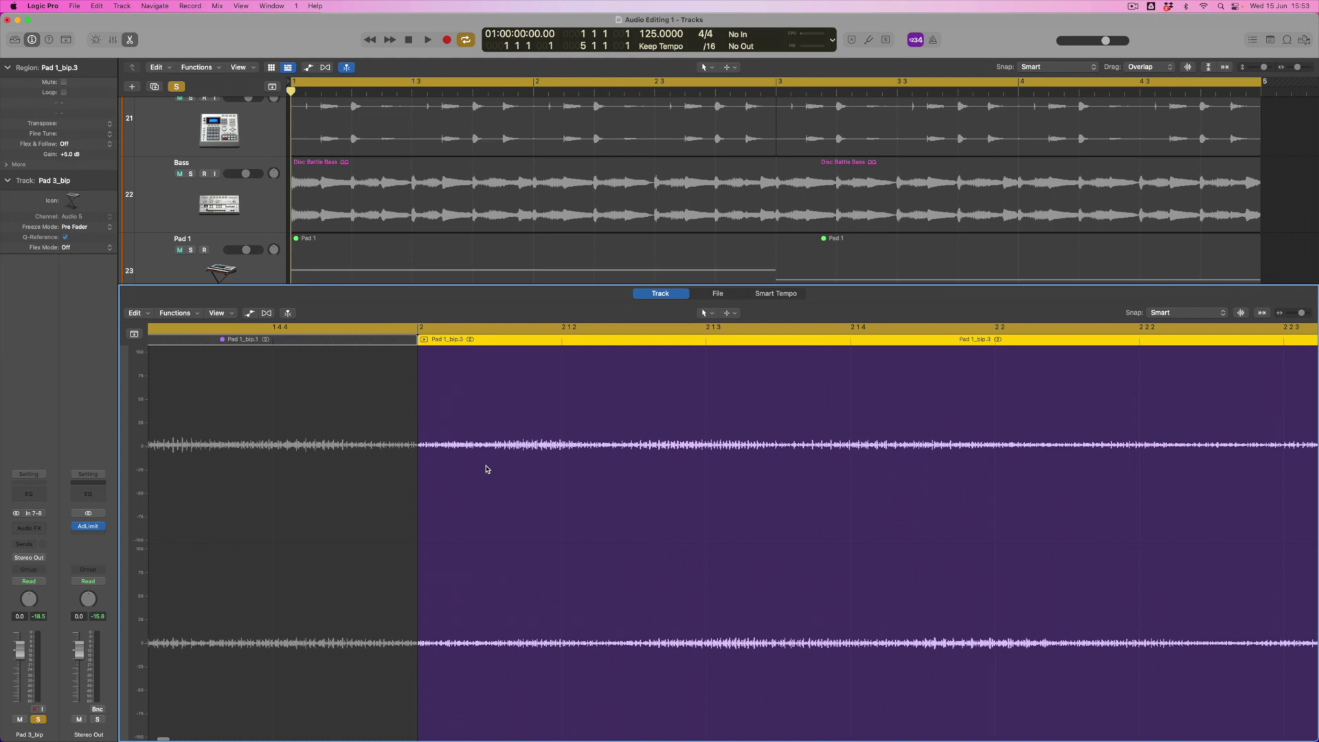
pyautogui.scroll(2, 487, 469)
pyautogui.scroll(3, 486, 466)
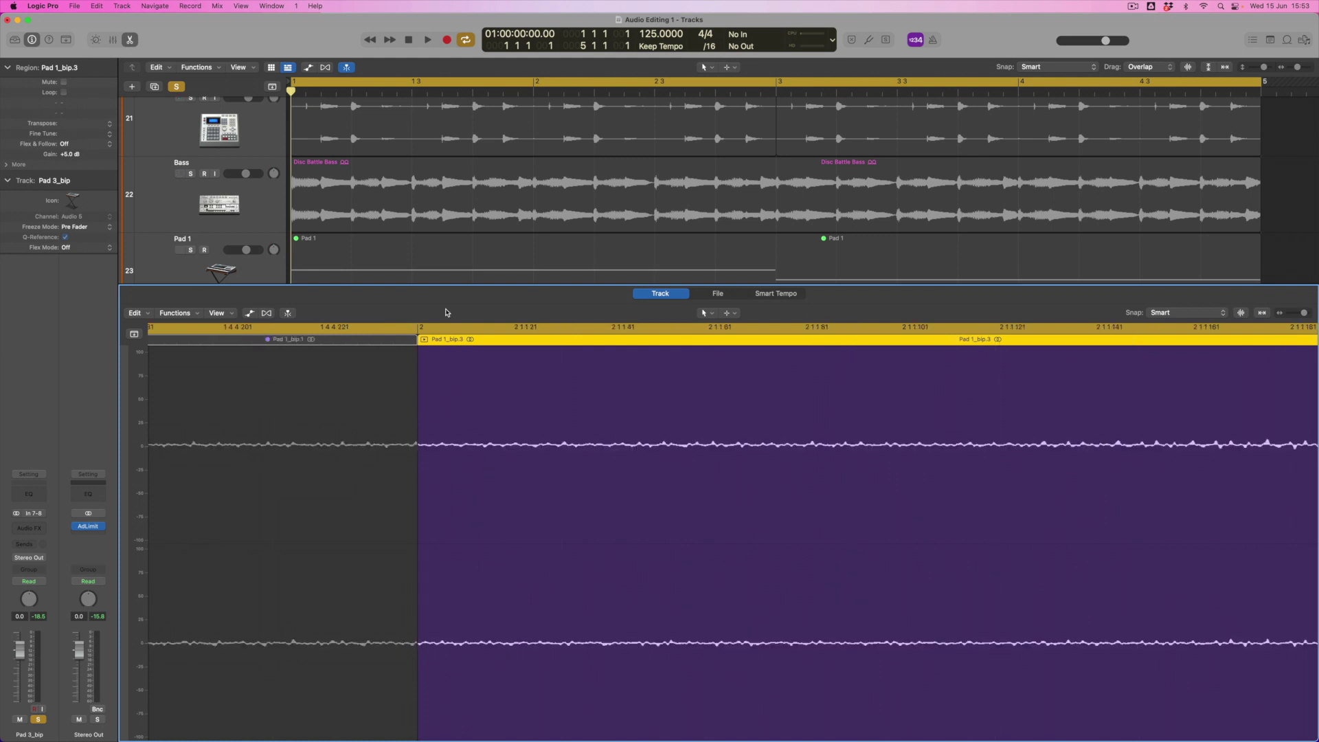
pyautogui.moveTo(438, 284); pyautogui.dragTo(441, 162)
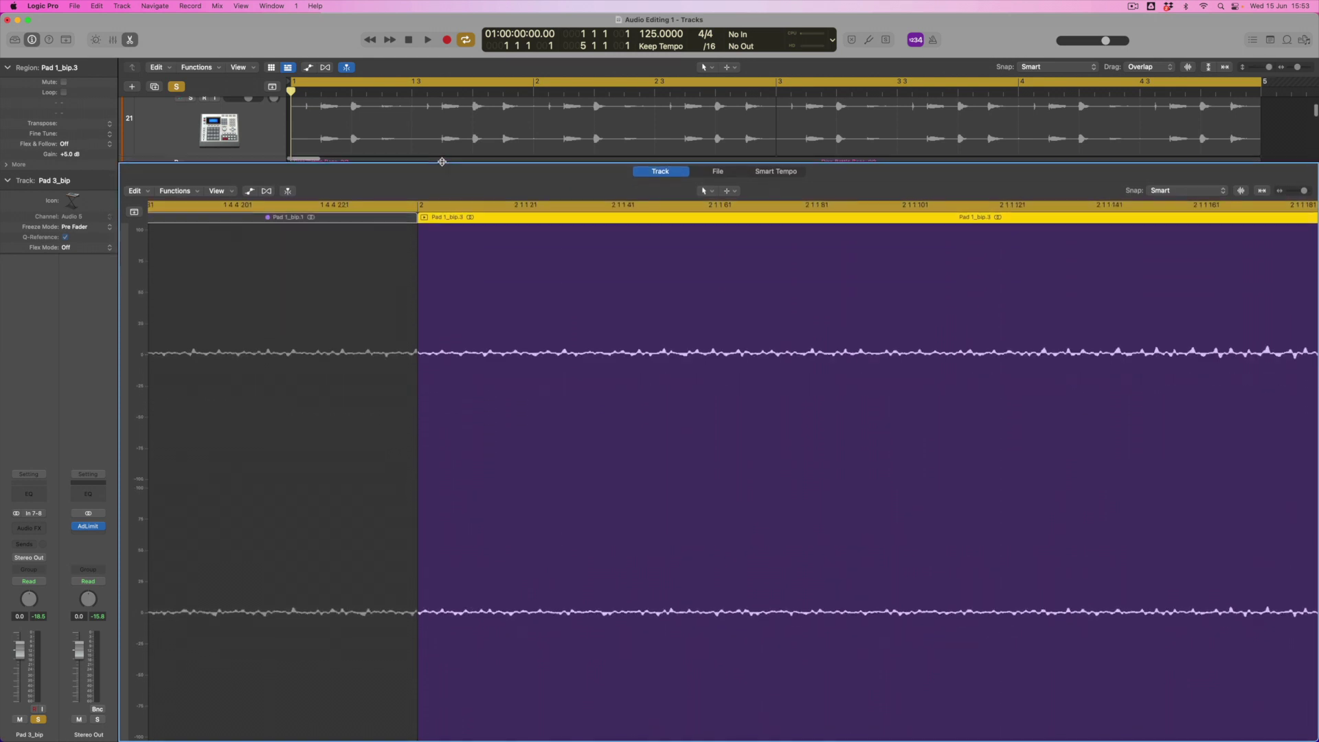
pyautogui.scroll(3, 442, 161)
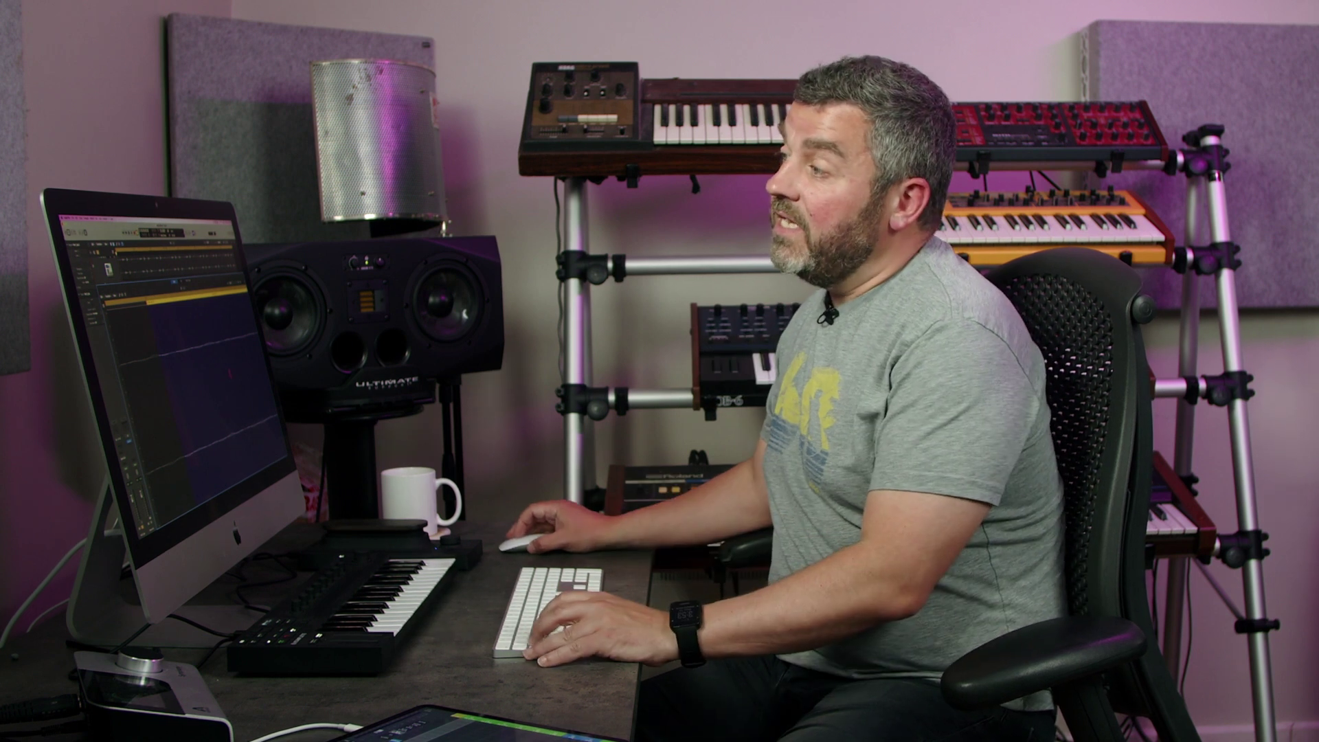
pyautogui.press('z')
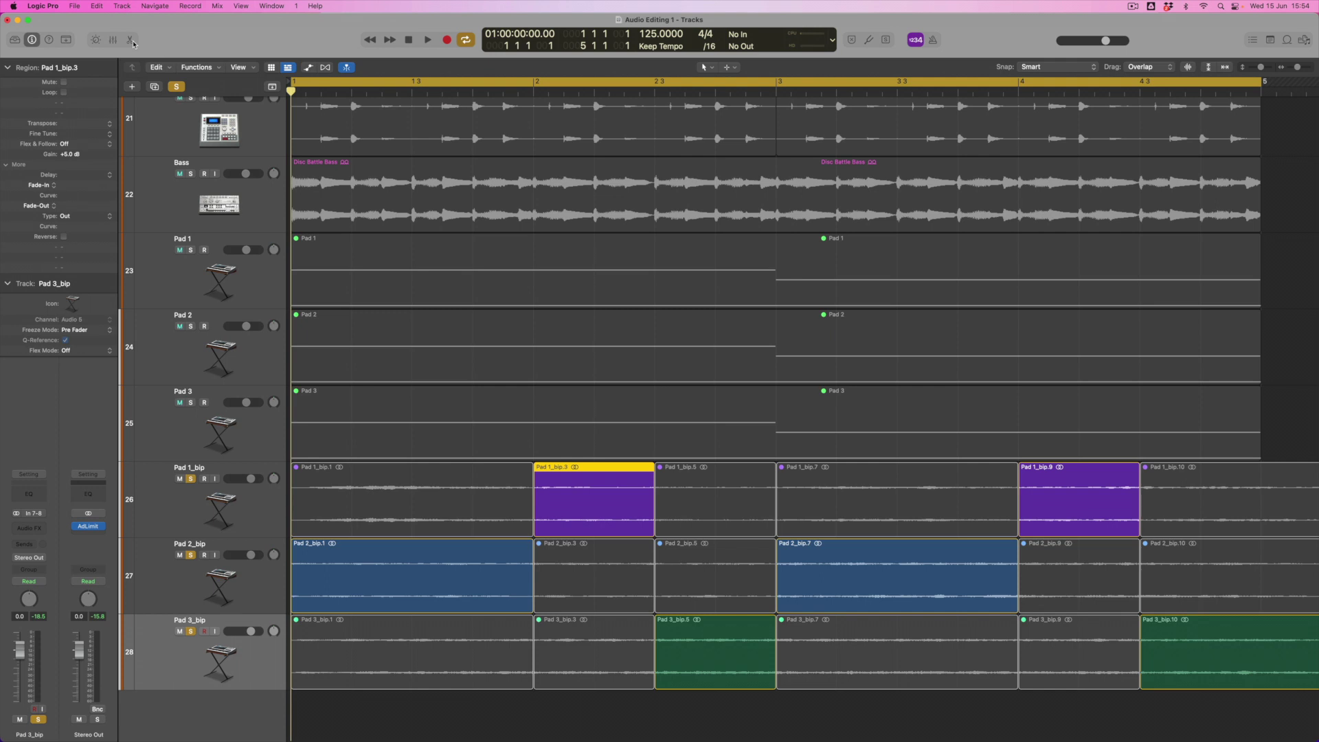
pyautogui.press('super+Up')
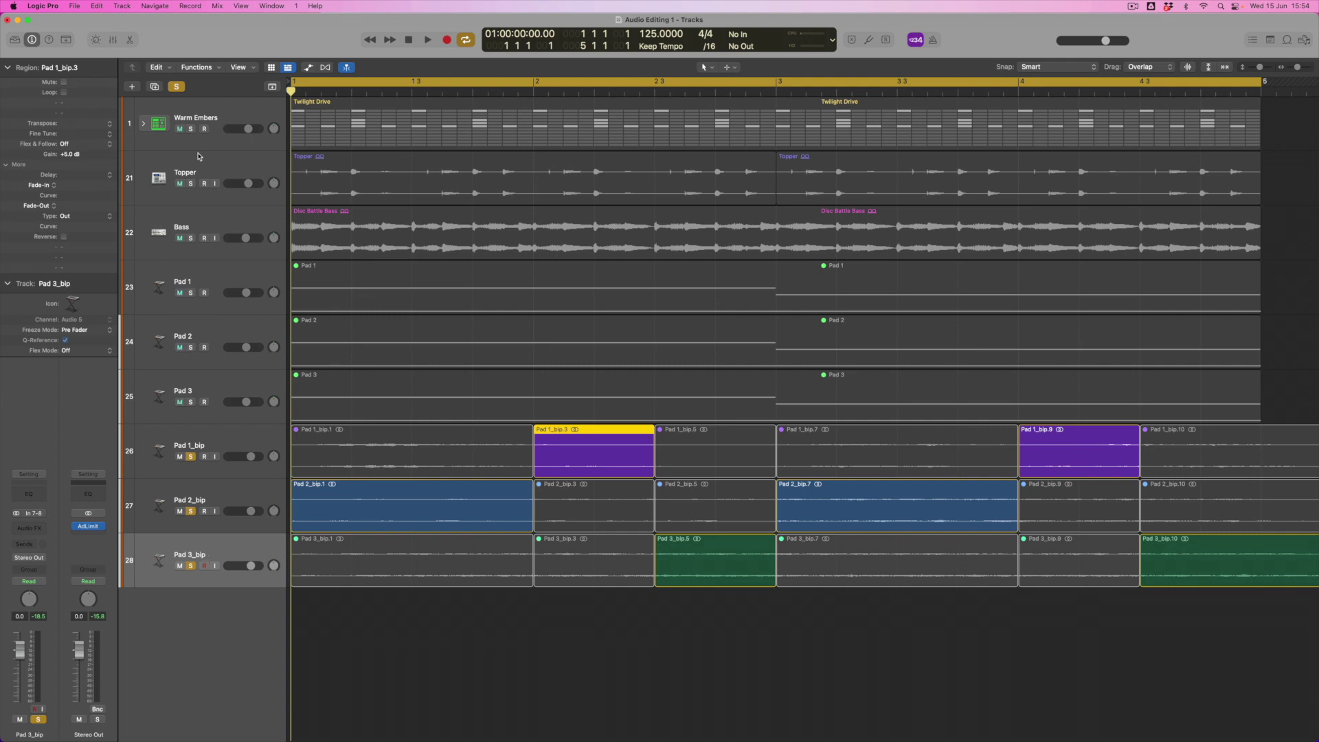
# Add a new empty audio track below the Pad _bip tracks
pyautogui.click(133, 87)
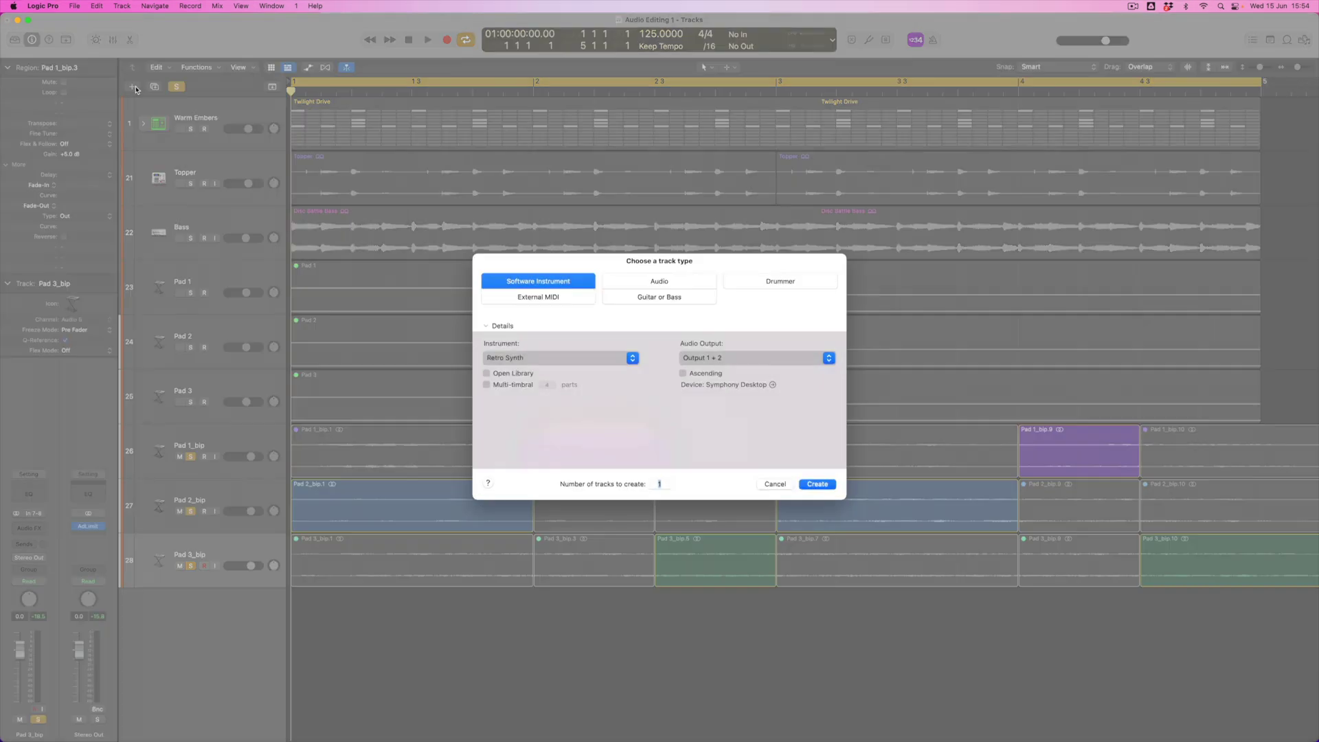
pyautogui.click(661, 288)
pyautogui.click(818, 485)
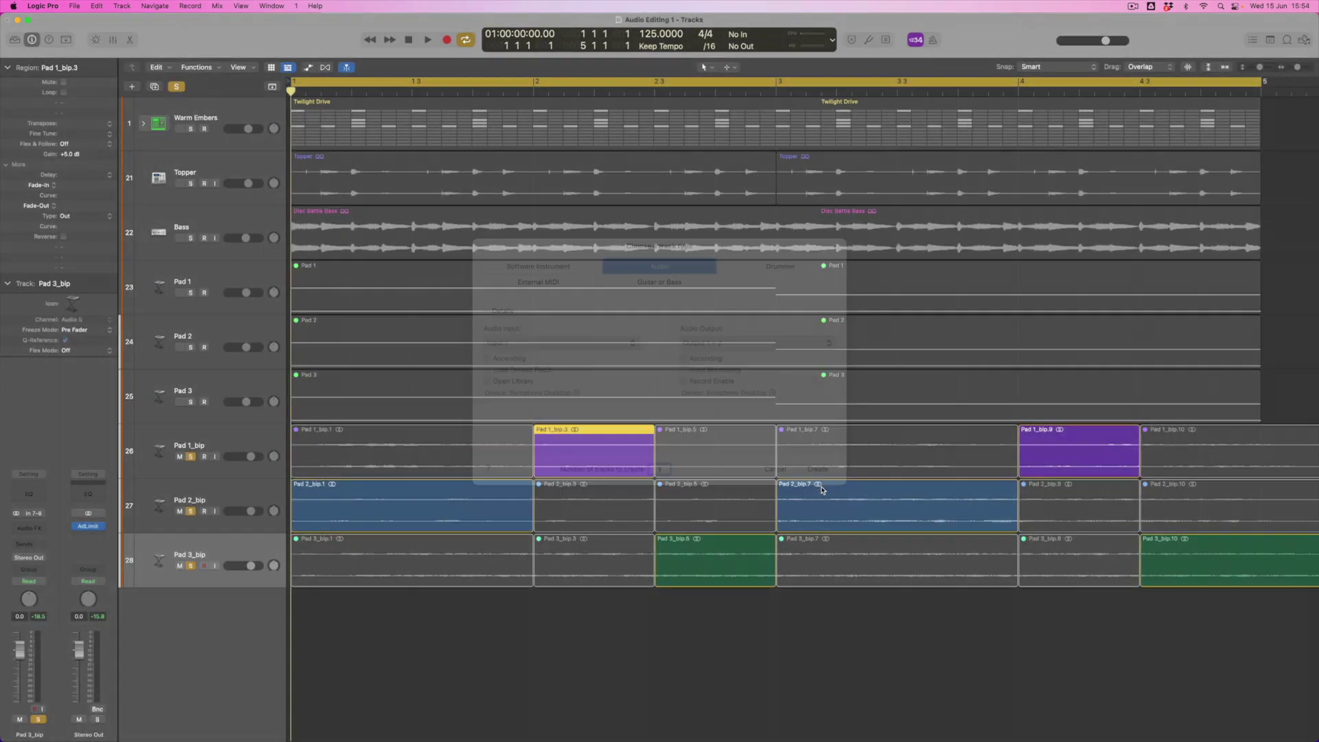
# Copy slices Pad 2_bip.1, 1_bip.3, 3_bip.5, 2_bip.7, 1_bip.9, 3_bip.10 onto it in order
pyautogui.moveTo(480, 513); pyautogui.dragTo(481, 610)
pyautogui.moveTo(585, 478); pyautogui.dragTo(588, 615)
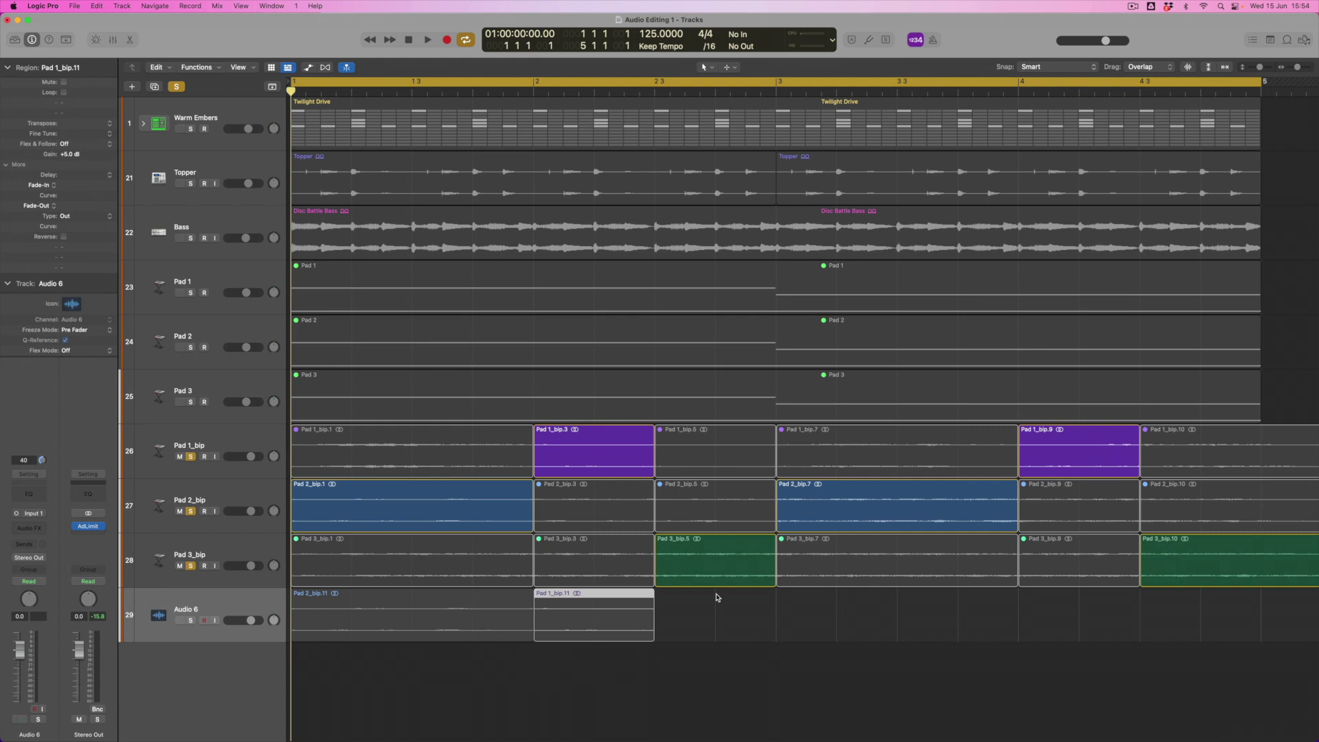
pyautogui.moveTo(711, 570); pyautogui.dragTo(711, 621)
pyautogui.moveTo(846, 514); pyautogui.dragTo(848, 617)
pyautogui.moveTo(1051, 465); pyautogui.dragTo(1088, 608)
pyautogui.moveTo(1178, 560); pyautogui.dragTo(1179, 613)
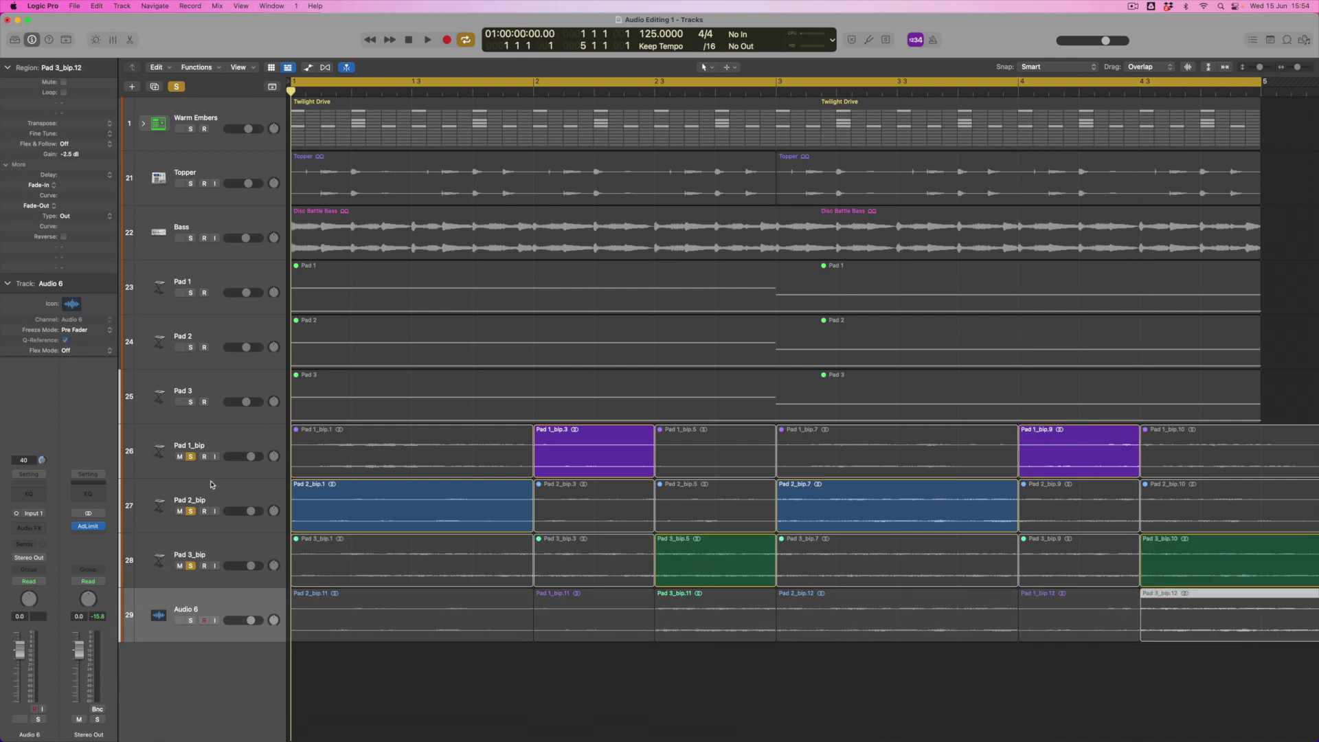
# Unsolo and mute the Pad 1_bip, Pad 2_bip and Pad 3_bip tracks
pyautogui.click(191, 457)
pyautogui.click(191, 511)
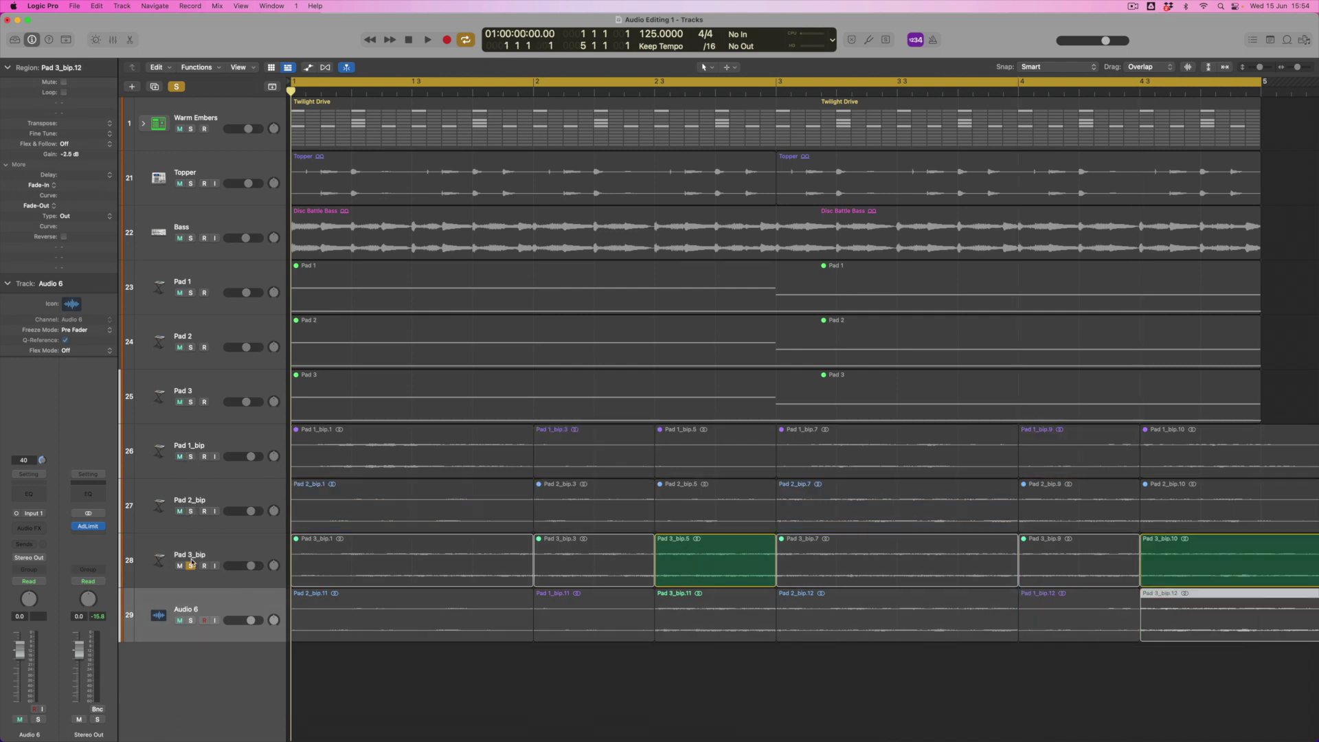
pyautogui.click(191, 566)
pyautogui.moveTo(180, 460); pyautogui.dragTo(179, 561)
# Rename the new audio track to 'Comp Pads'
pyautogui.click(207, 603)
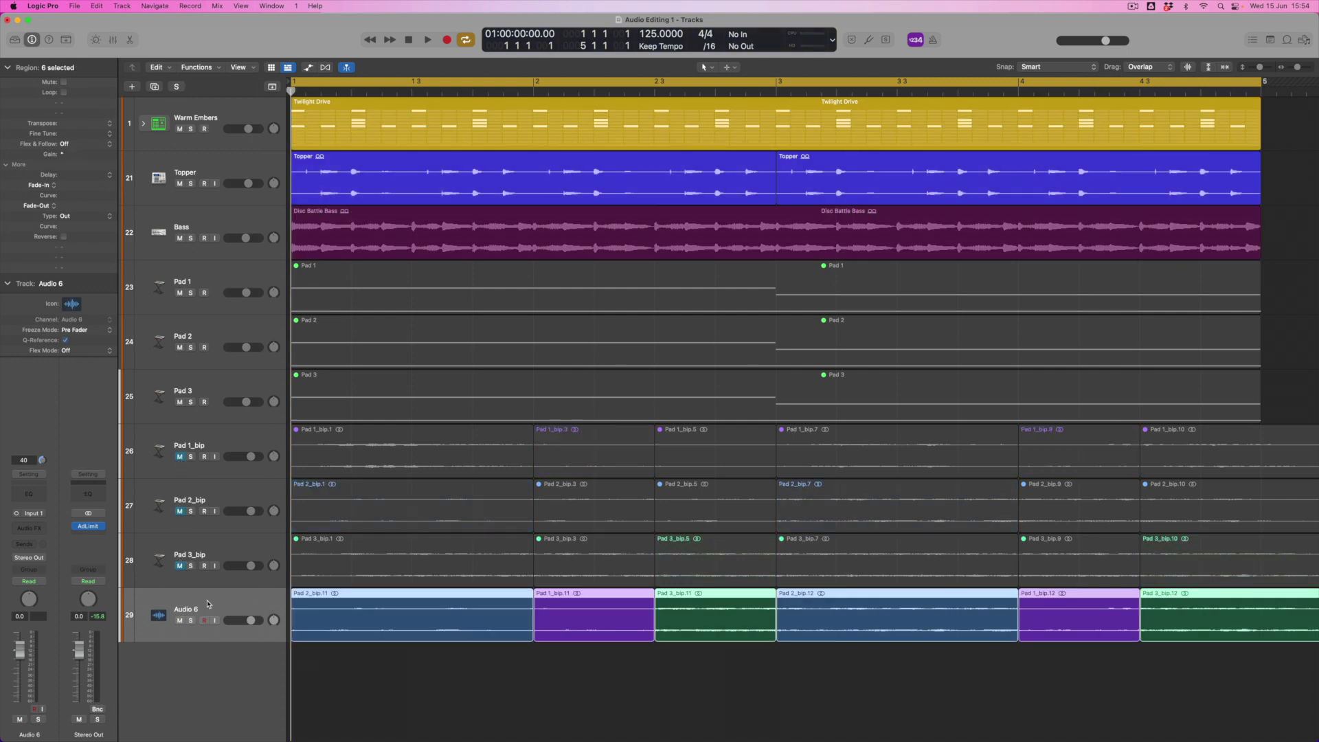
pyautogui.press('z')
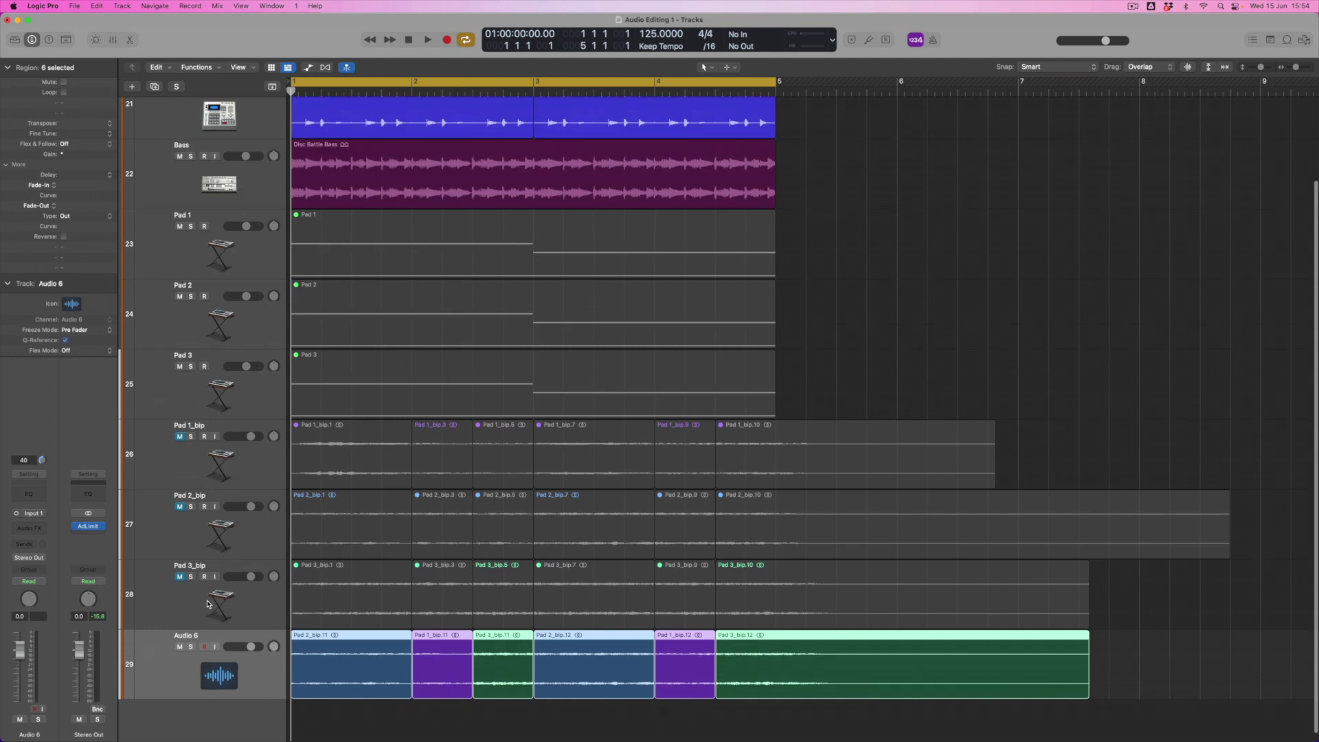
pyautogui.doubleClick(180, 636)
pyautogui.write('Comp Pads')
pyautogui.press('Return')
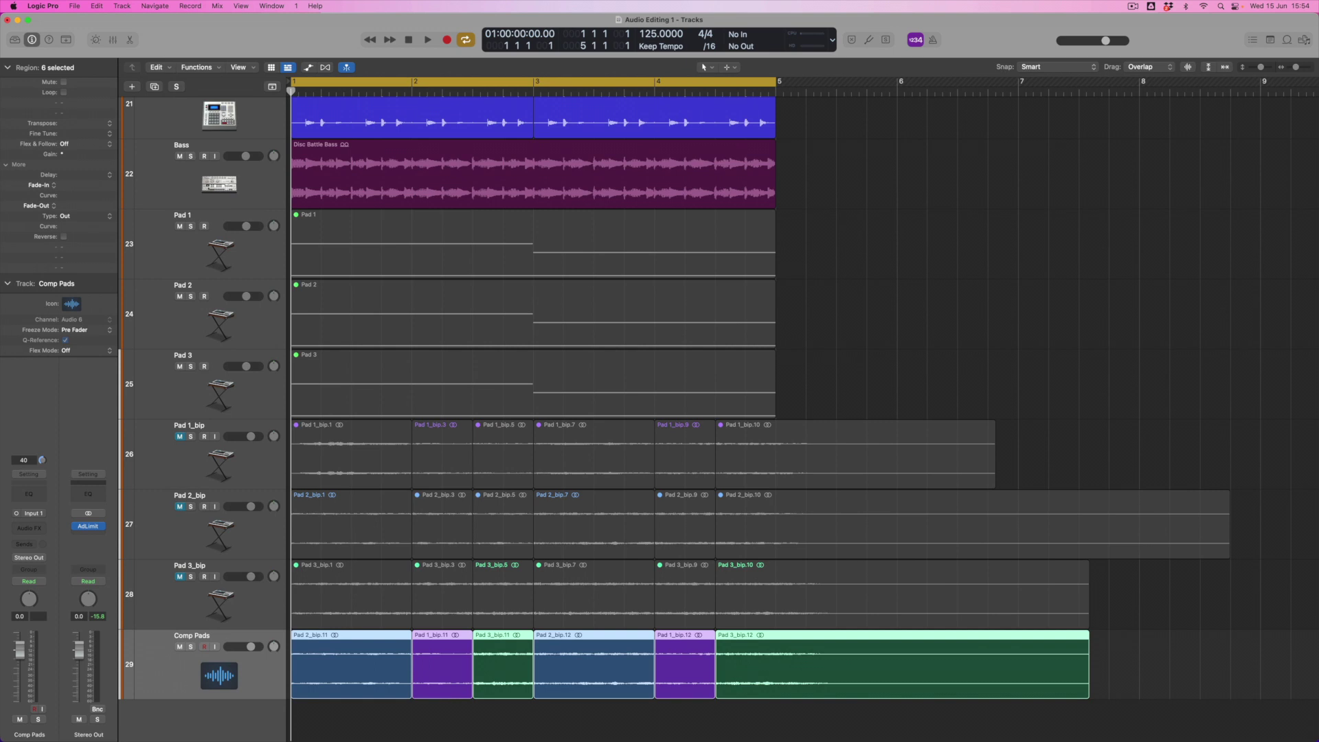
pyautogui.scroll(-1, 512, 473)
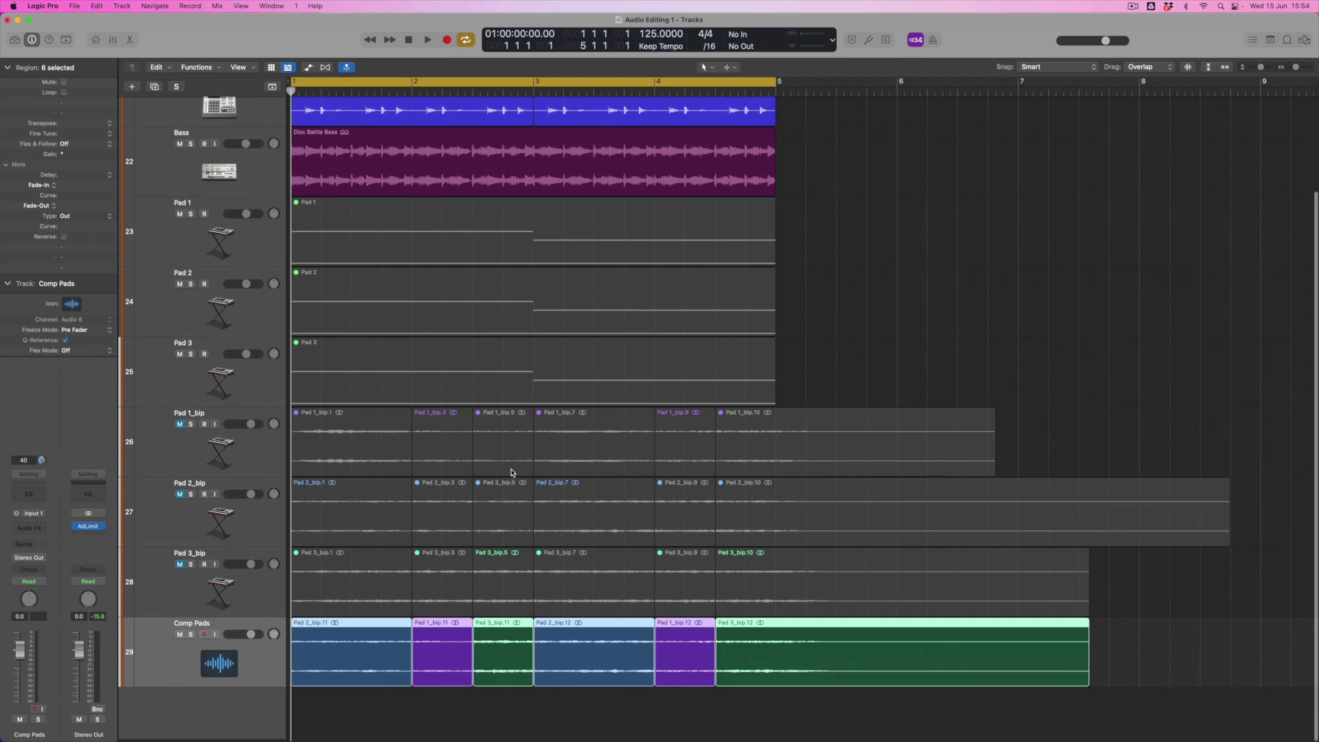
pyautogui.scroll(-5, 512, 473)
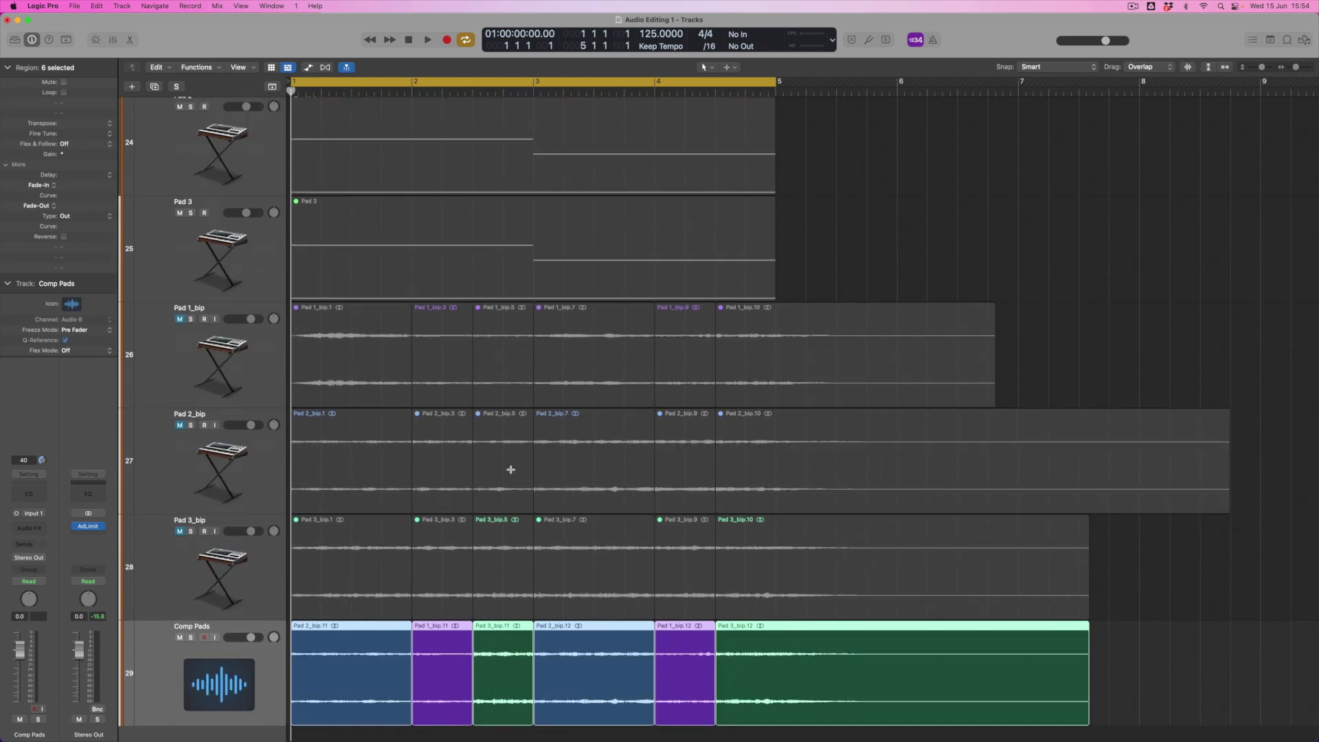
pyautogui.scroll(3, 511, 473)
pyautogui.scroll(-3, 510, 469)
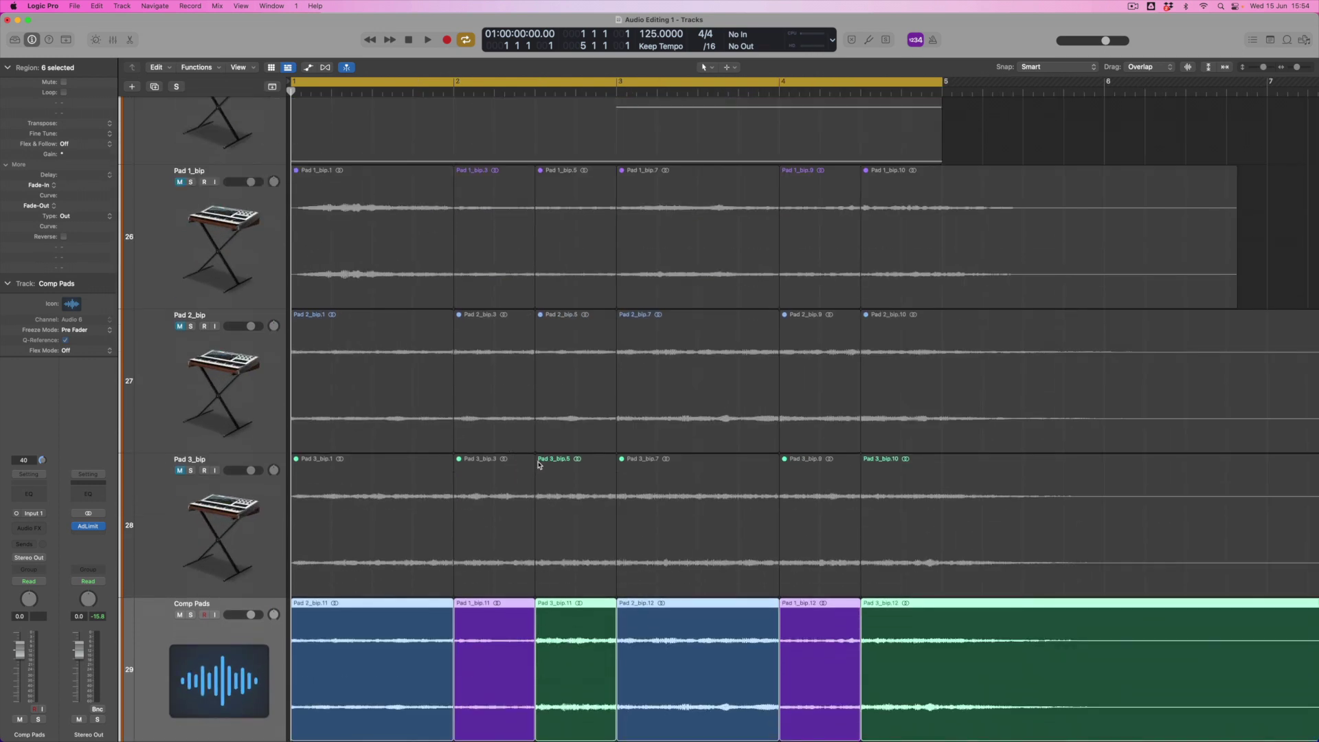
pyautogui.scroll(2, 561, 384)
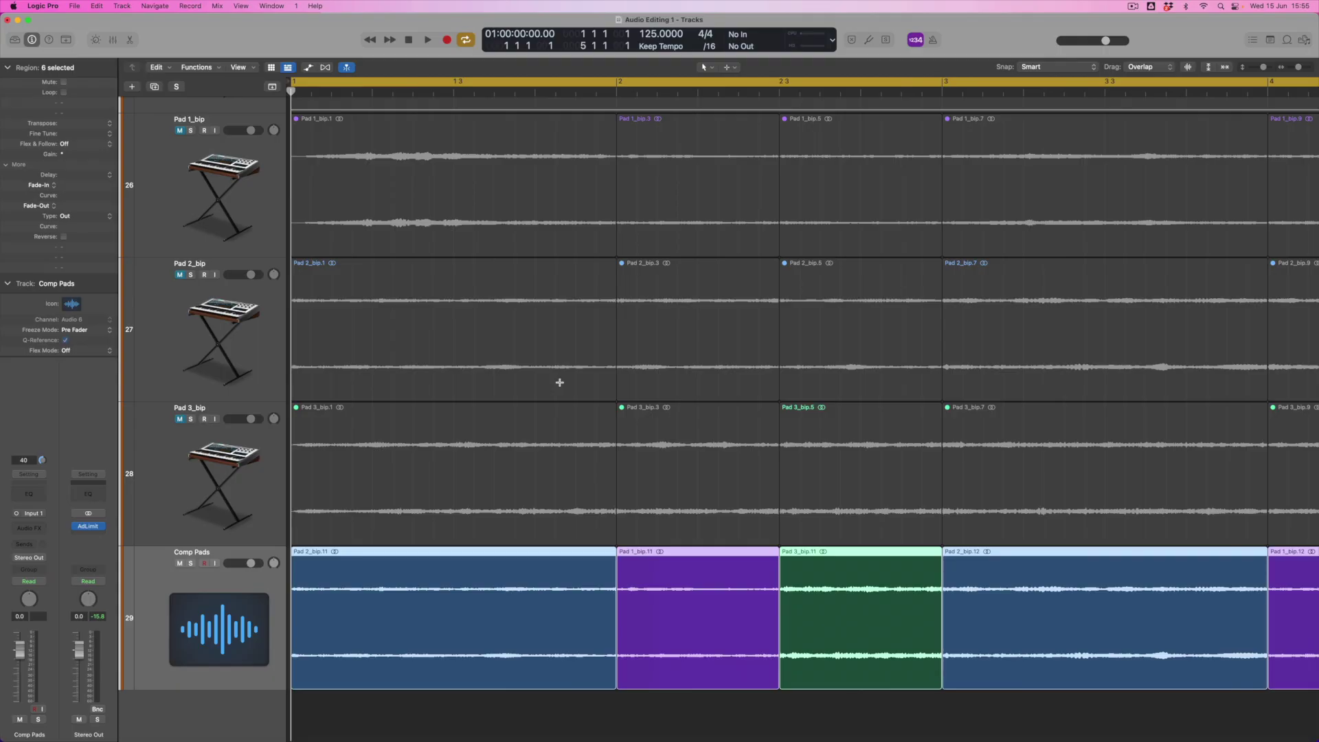
pyautogui.press('super+Right')
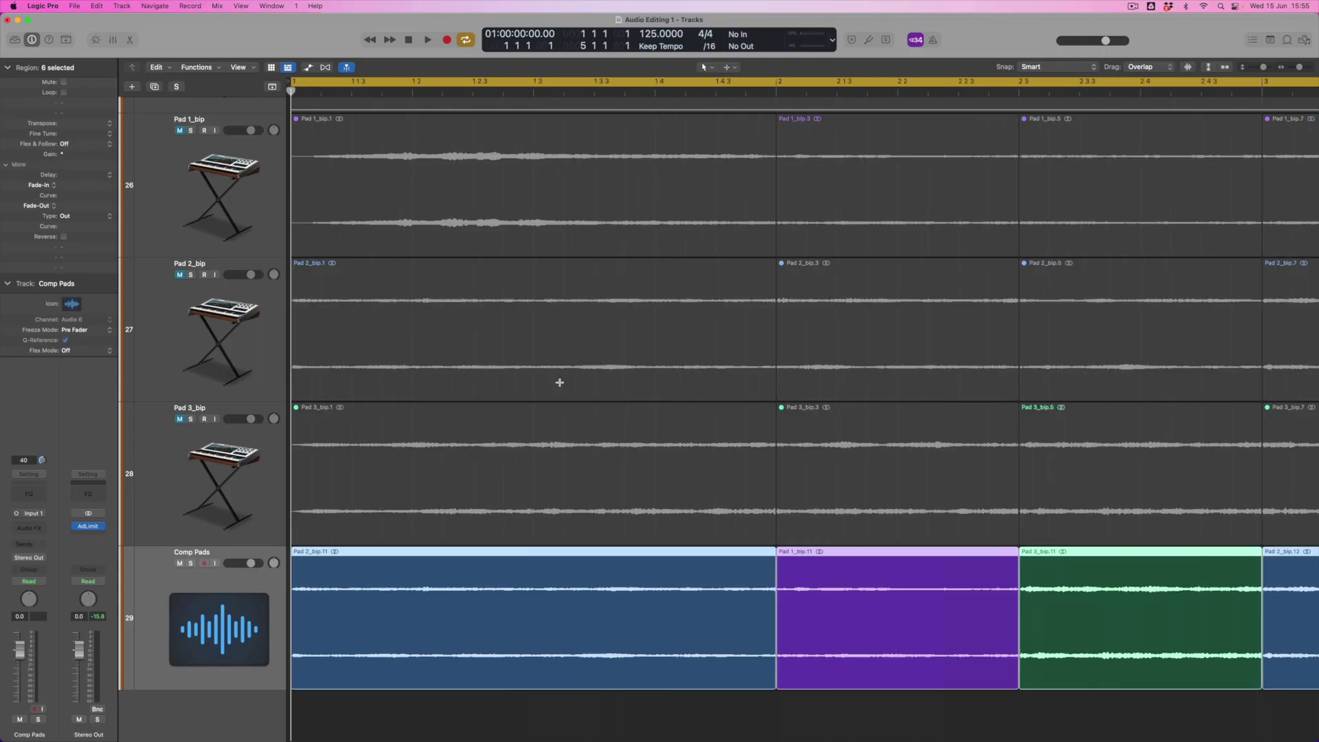
pyautogui.scroll(-1, 741, 546)
pyautogui.scroll(1, 740, 546)
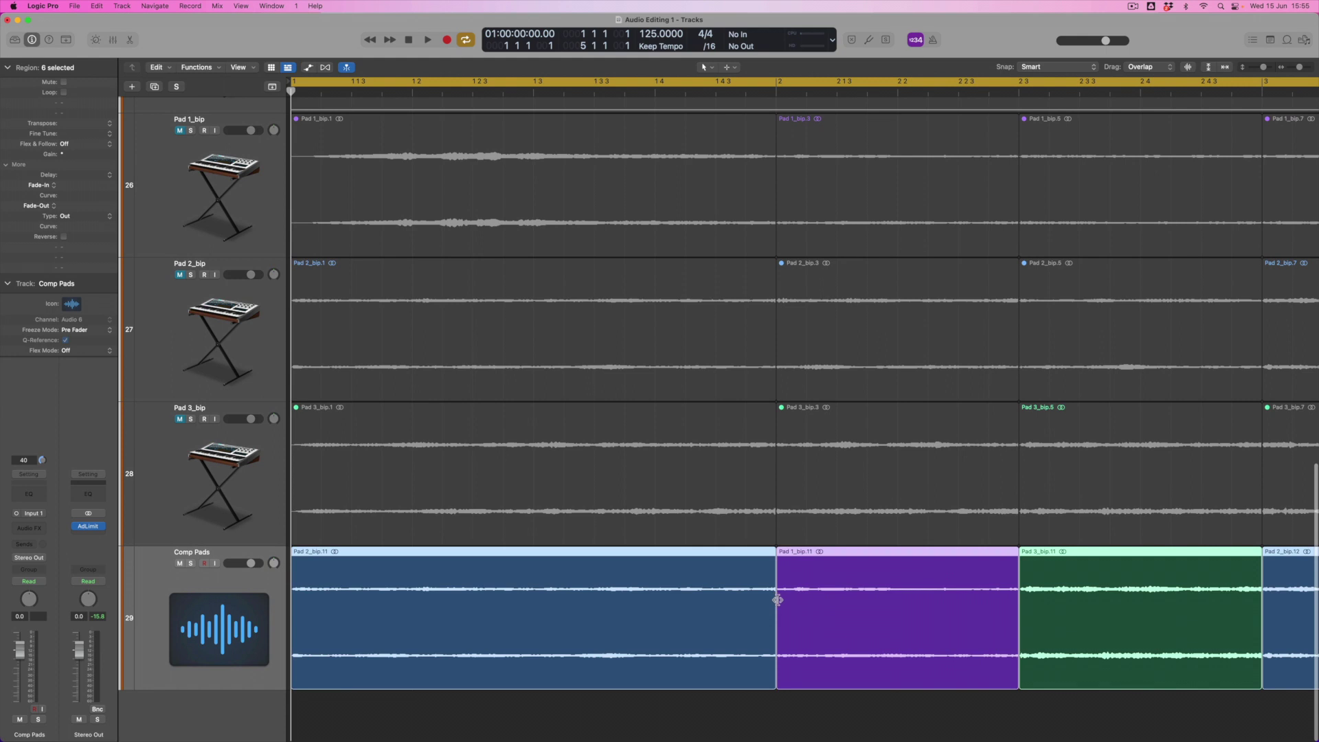
pyautogui.hscroll(1, 786, 622)
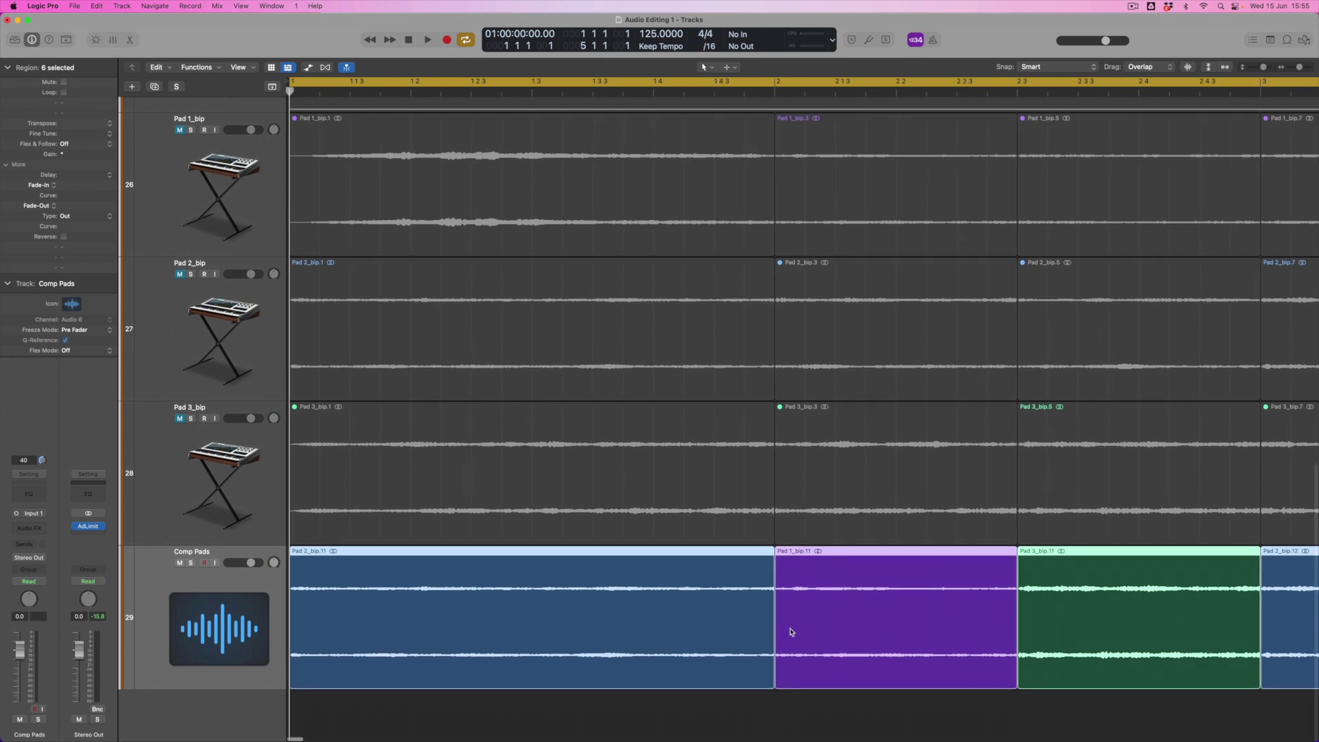
pyautogui.hscroll(-1, 767, 633)
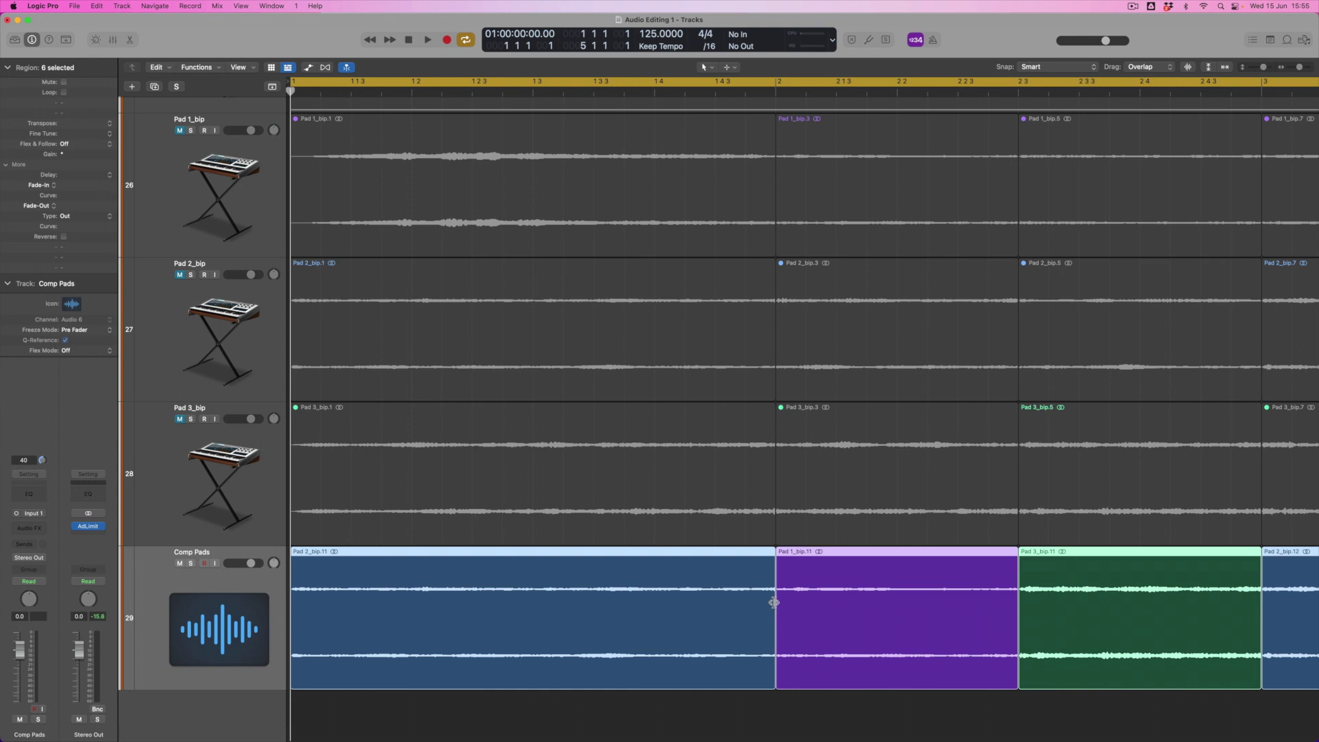
pyautogui.press('super+Left')
pyautogui.press('super+Left')
pyautogui.press('super+Left')
pyautogui.press('super+Left')
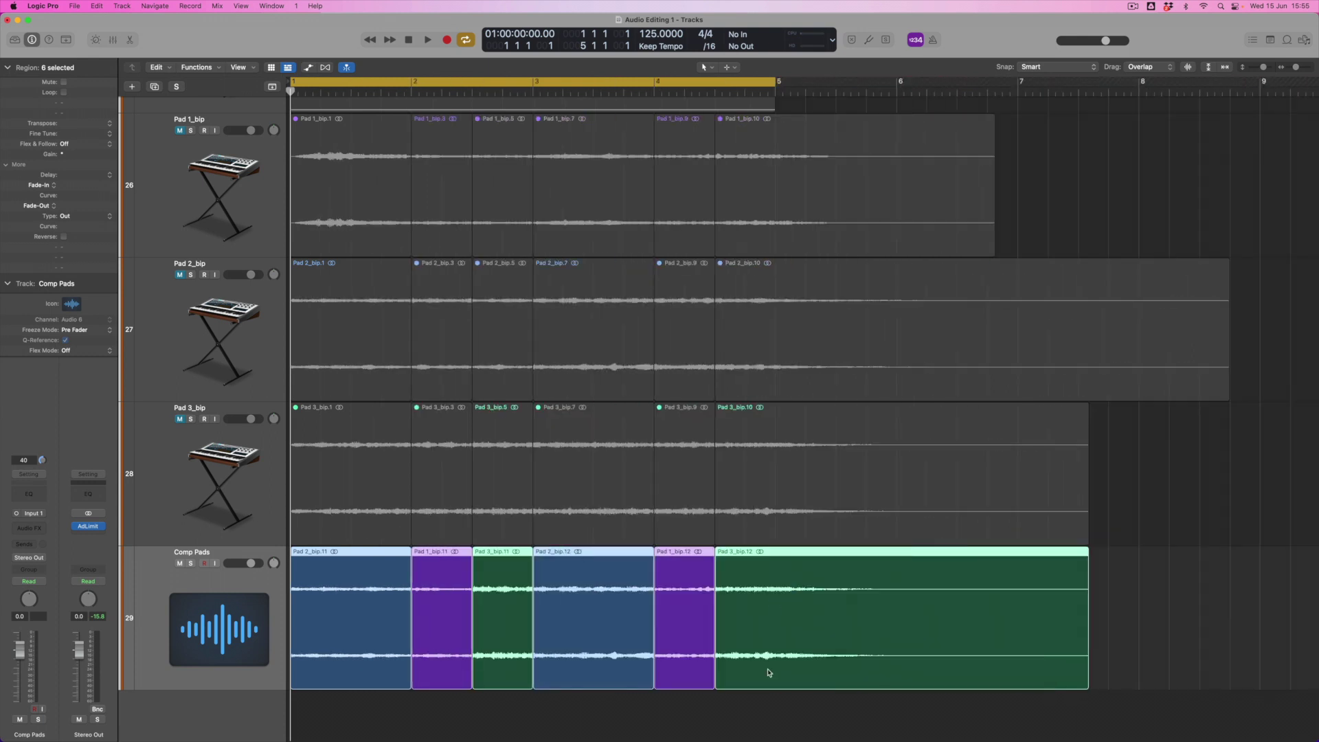
pyautogui.moveTo(783, 721); pyautogui.dragTo(372, 607)
pyautogui.press('super+Right')
pyautogui.press('super+Right')
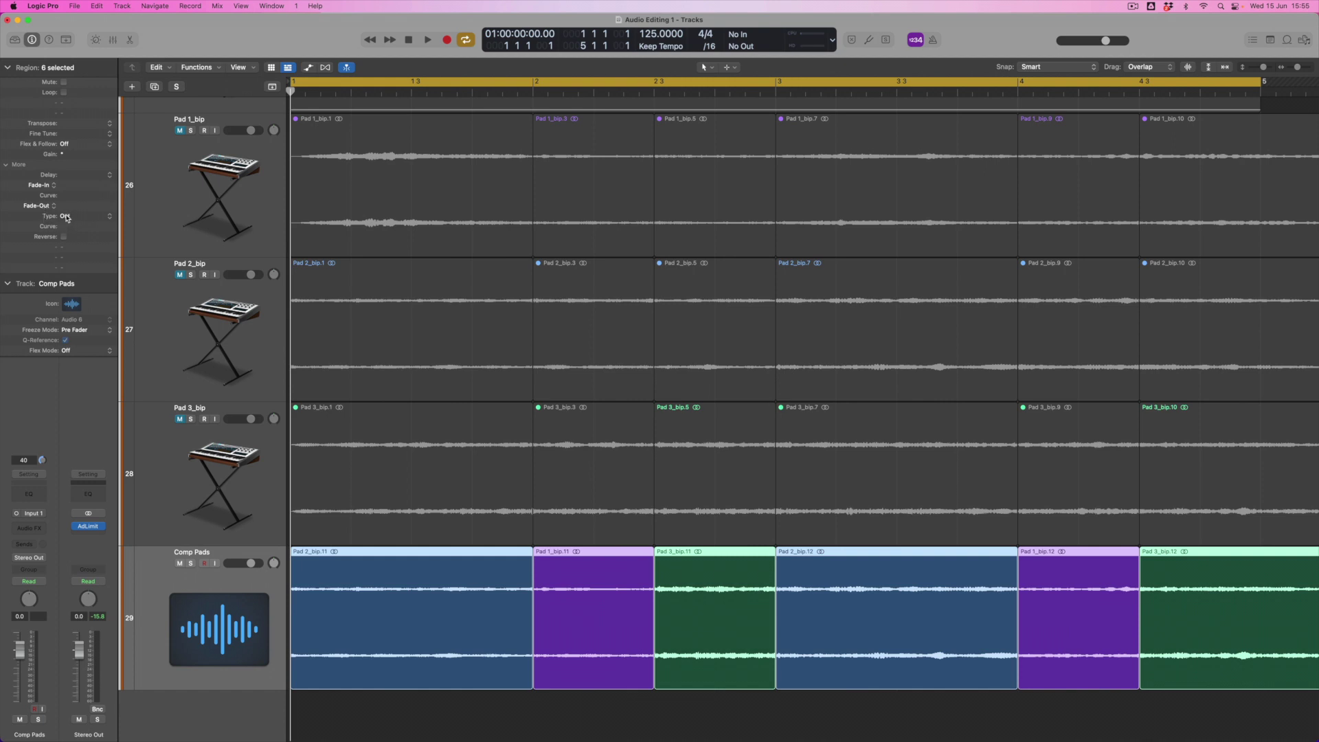
# Make the Comp Pads fade-outs X (Crossfade) with length 250, then solo Comp Pads
pyautogui.click(111, 218)
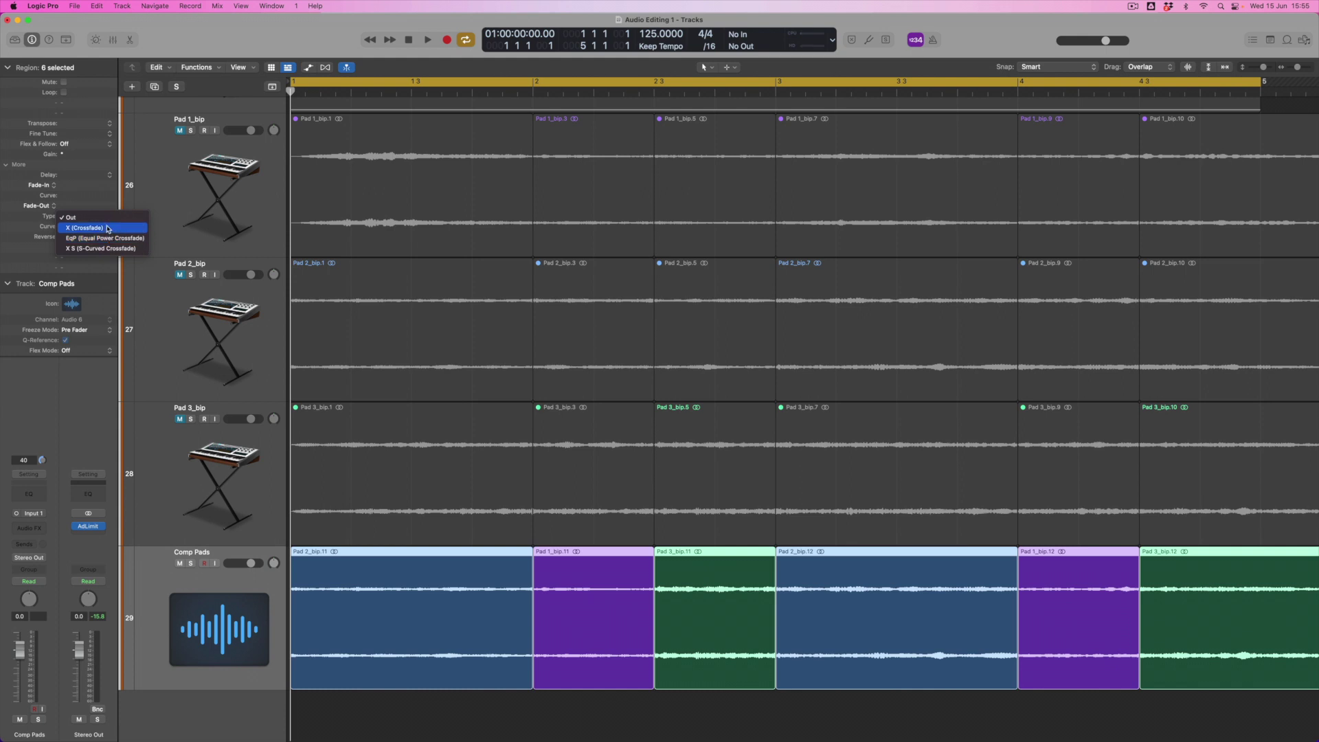
pyautogui.click(107, 229)
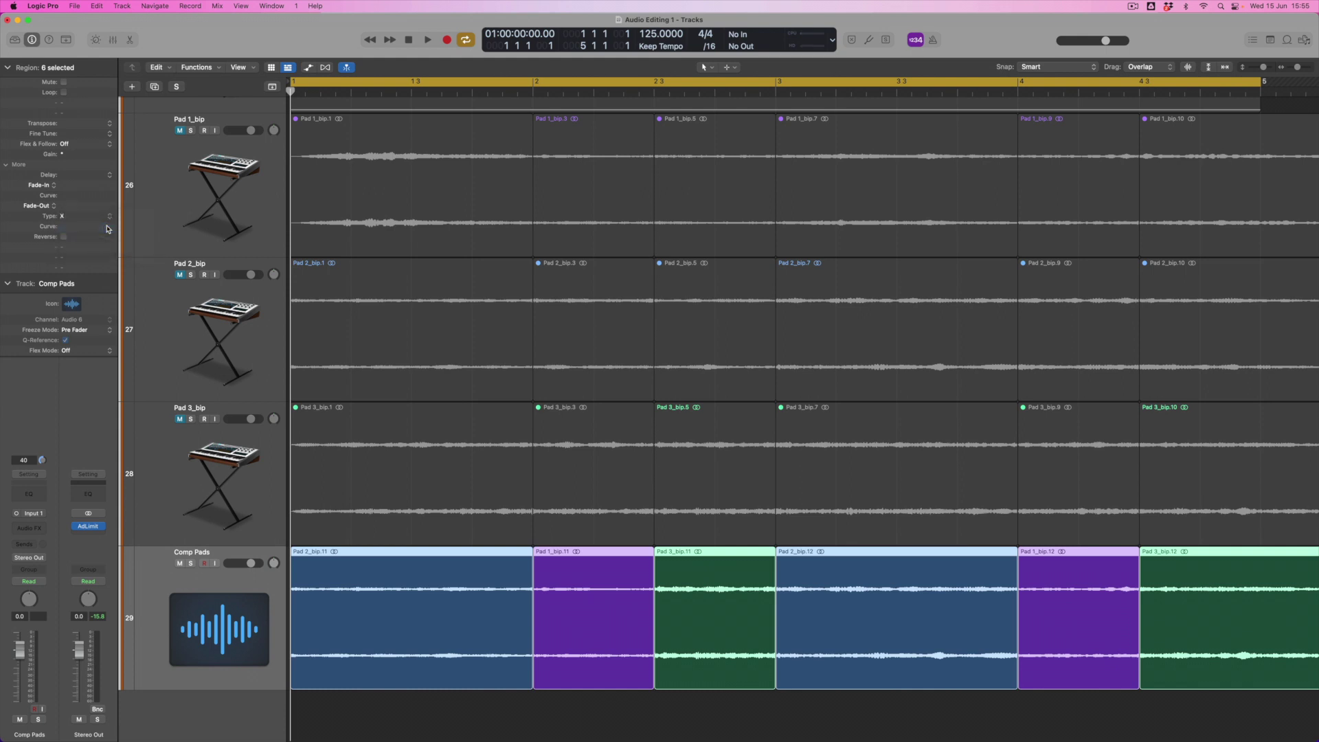
pyautogui.moveTo(72, 207)
pyautogui.doubleClick(72, 206)
pyautogui.write('250')
pyautogui.press('Return')
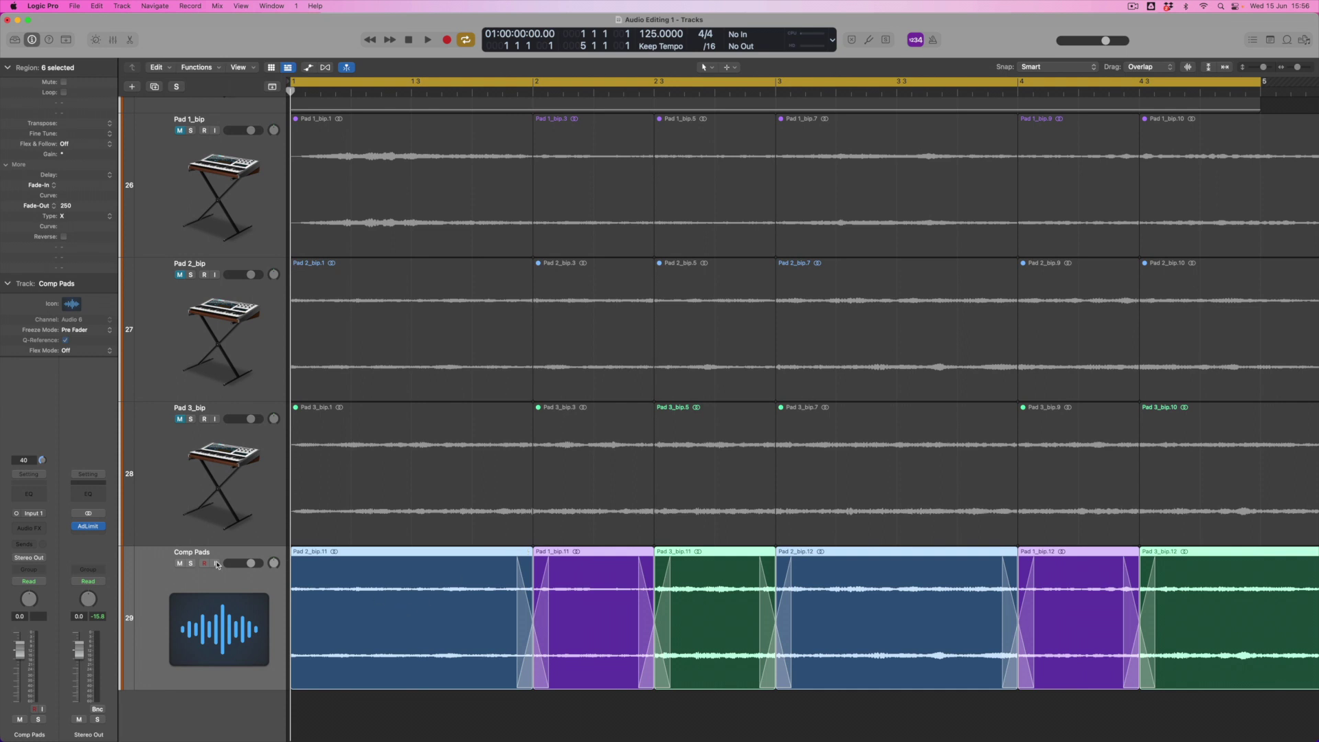
pyautogui.click(191, 563)
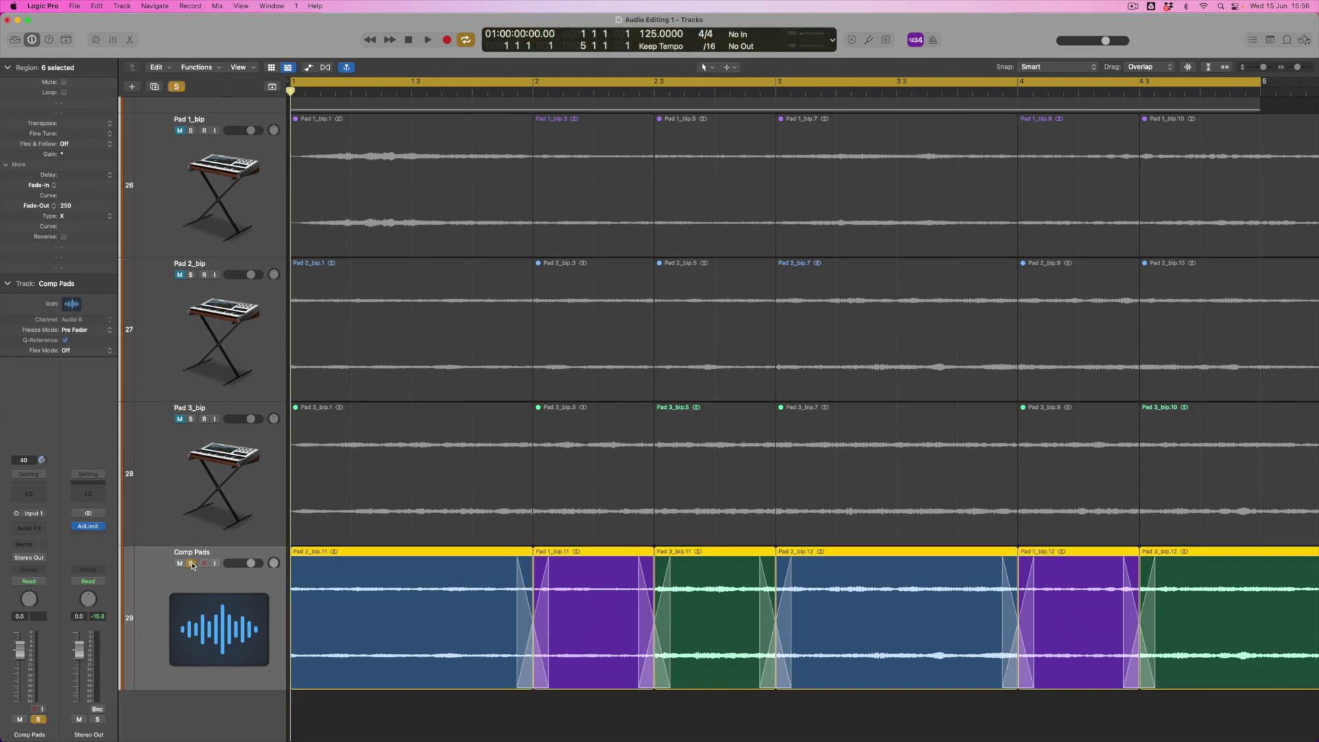
# Play the soloed comp, shorten its crossfades to 10, and play it again
pyautogui.press('space')
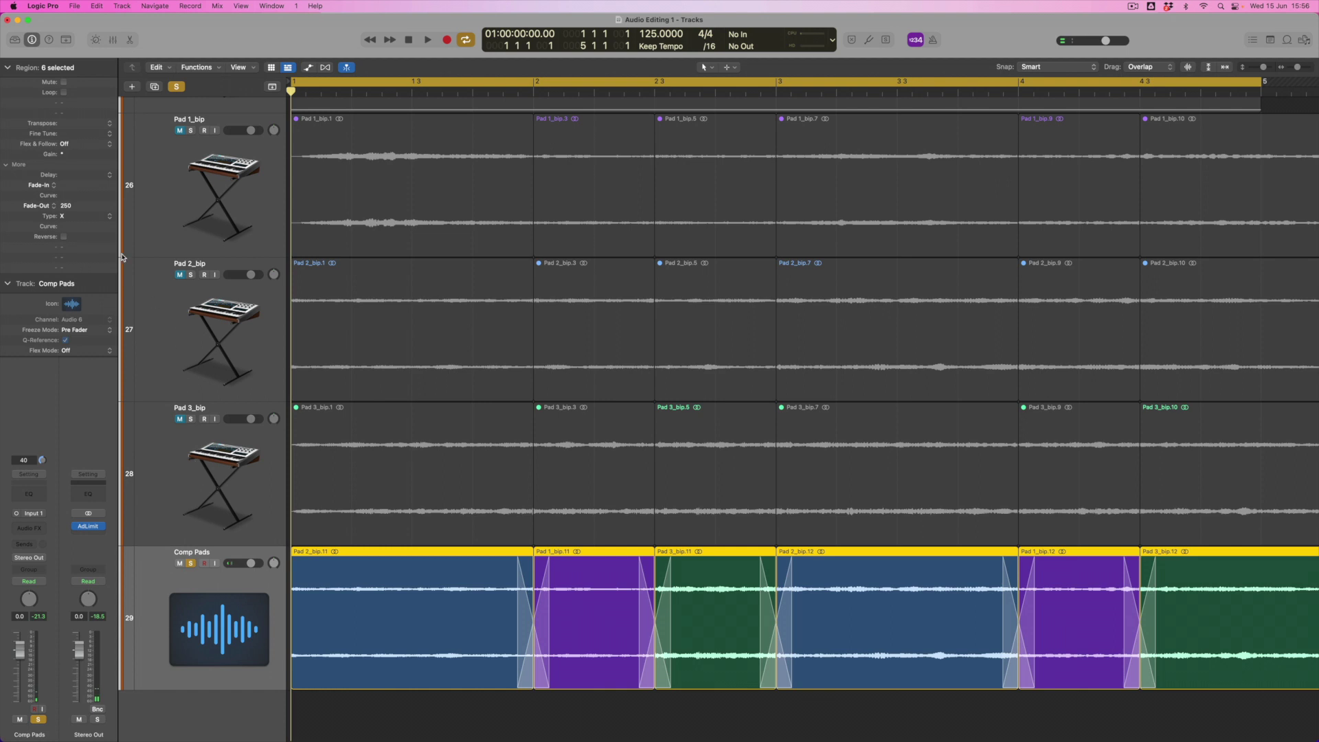
pyautogui.doubleClick(75, 208)
pyautogui.write('10')
pyautogui.press('Return')
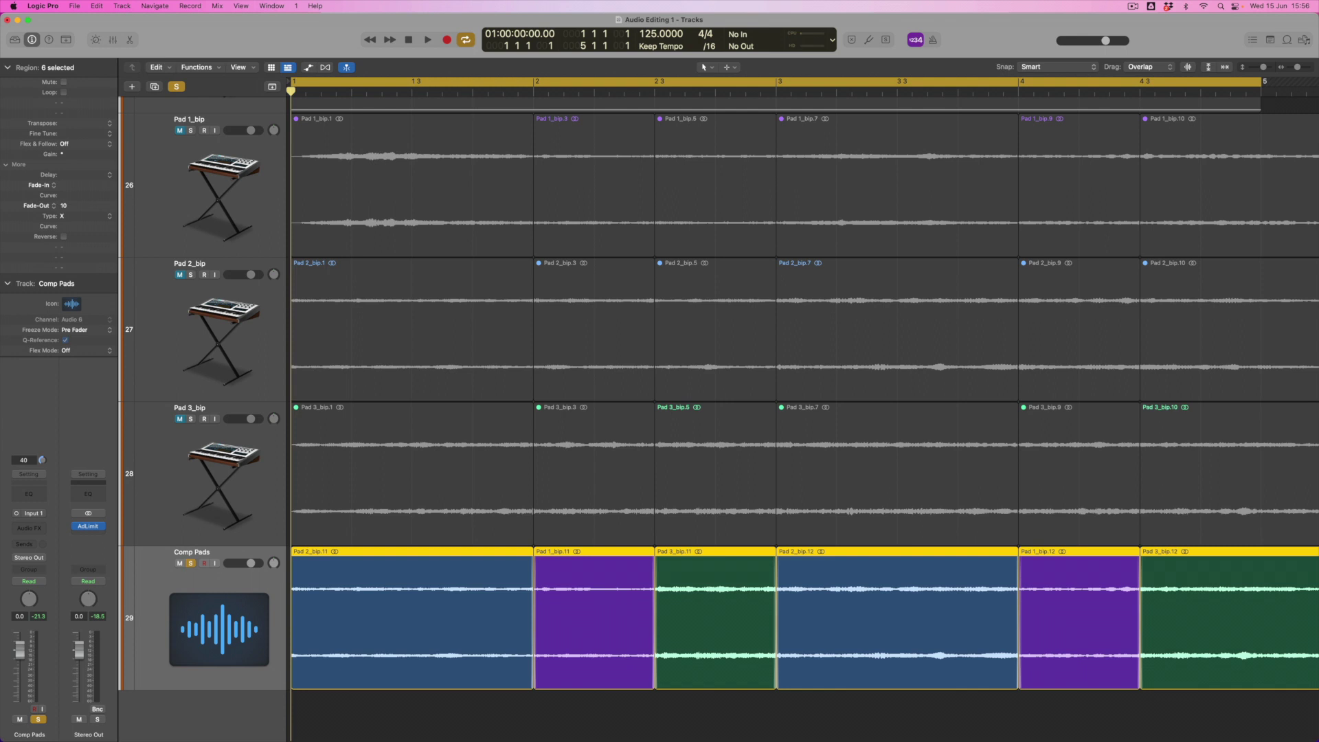
pyautogui.press('space')
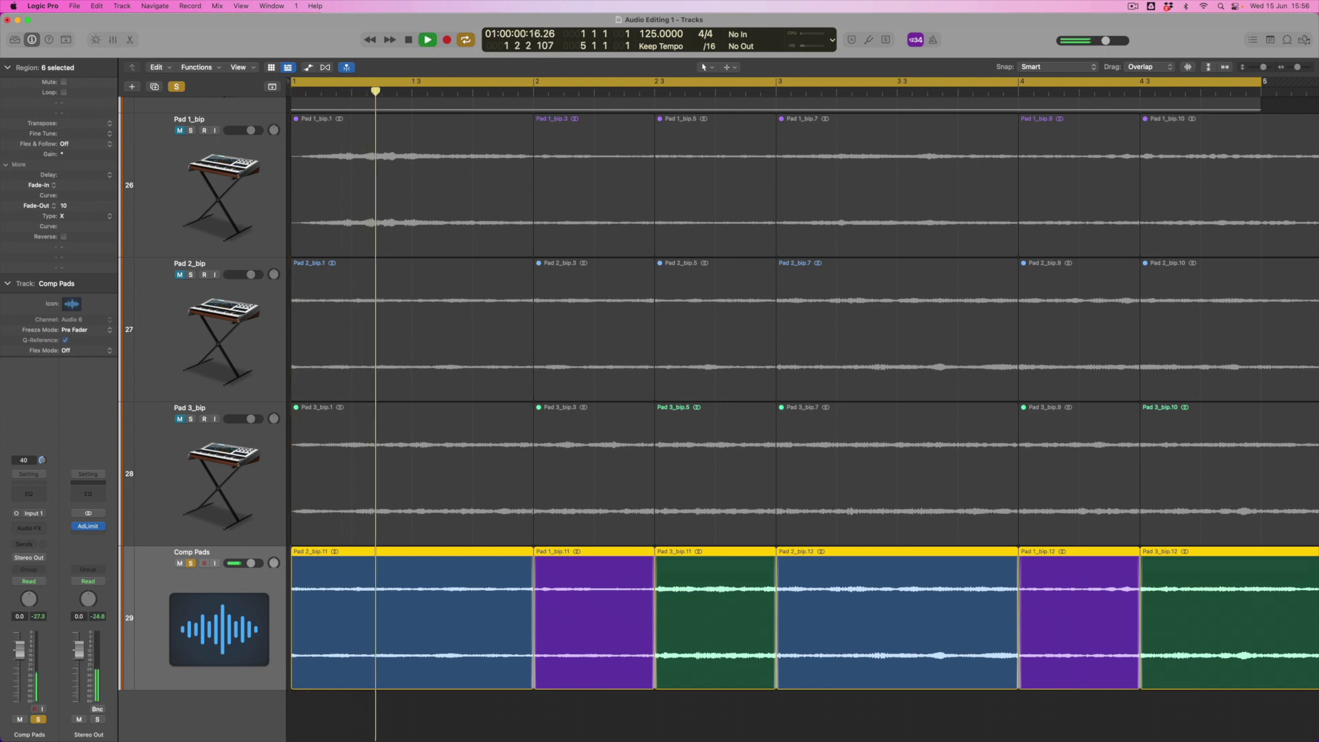
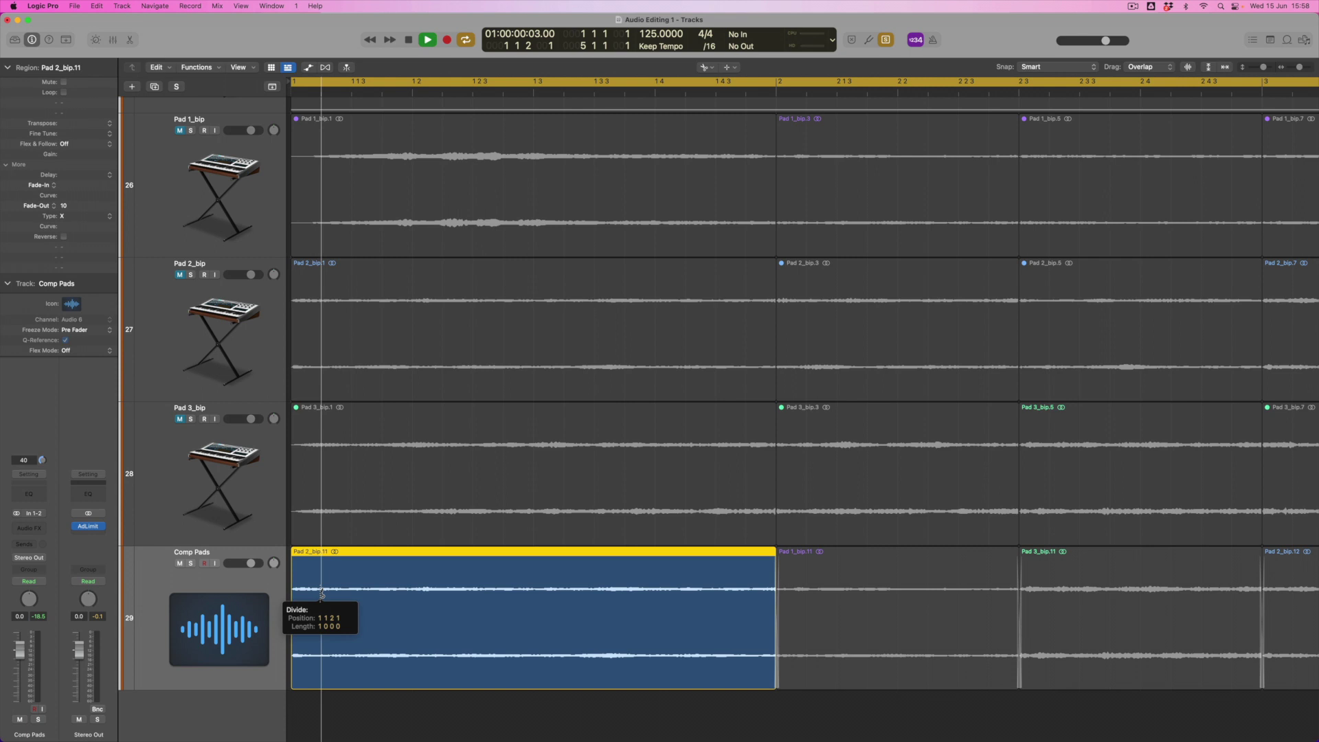
# Divide the Pad 2_bip.11 region on Comp Pads into 16 equal slices with Option-Scissors
pyautogui.press('alt')
pyautogui.keyDown('alt'); pyautogui.click(323, 593); pyautogui.keyUp('alt')
pyautogui.press('space')
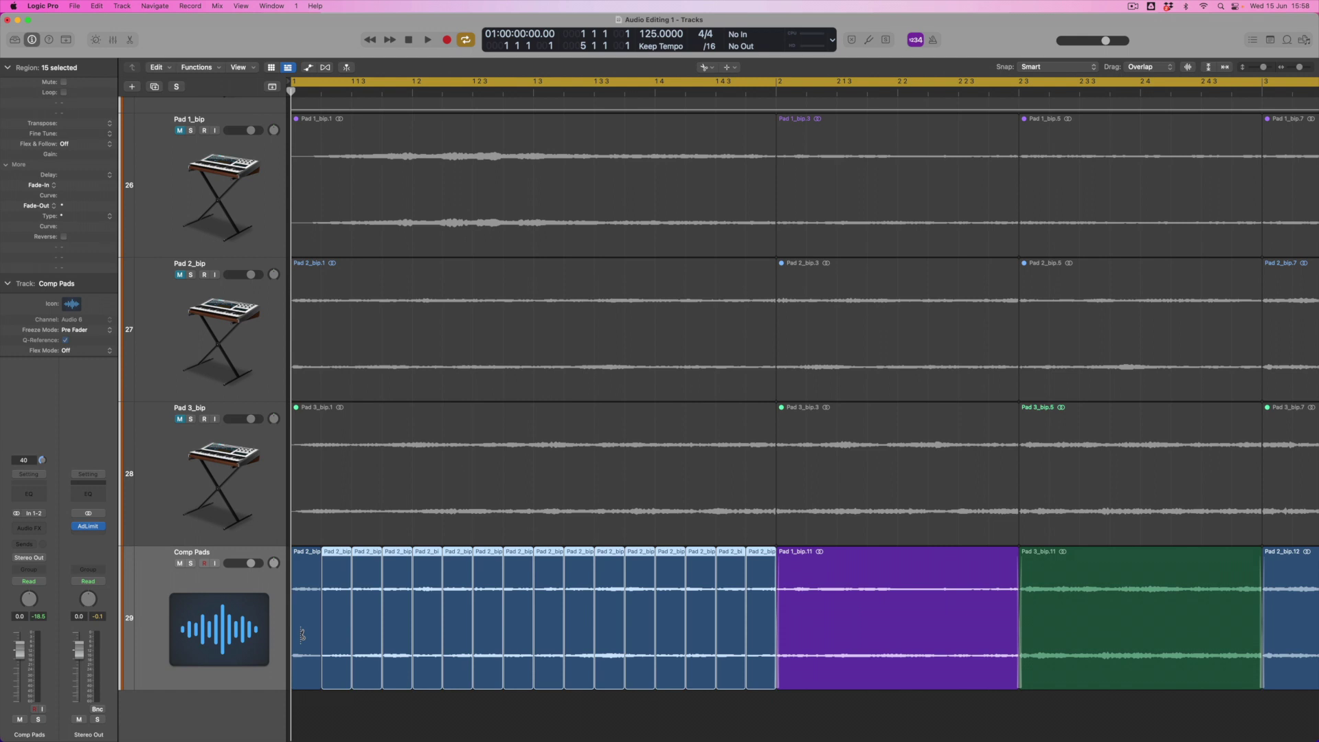
pyautogui.rightClick(518, 646)
# With the Pointer tool, select all 16 slices and shorten them into brief hits
pyautogui.click(685, 706)
pyautogui.moveTo(761, 714); pyautogui.dragTo(301, 685)
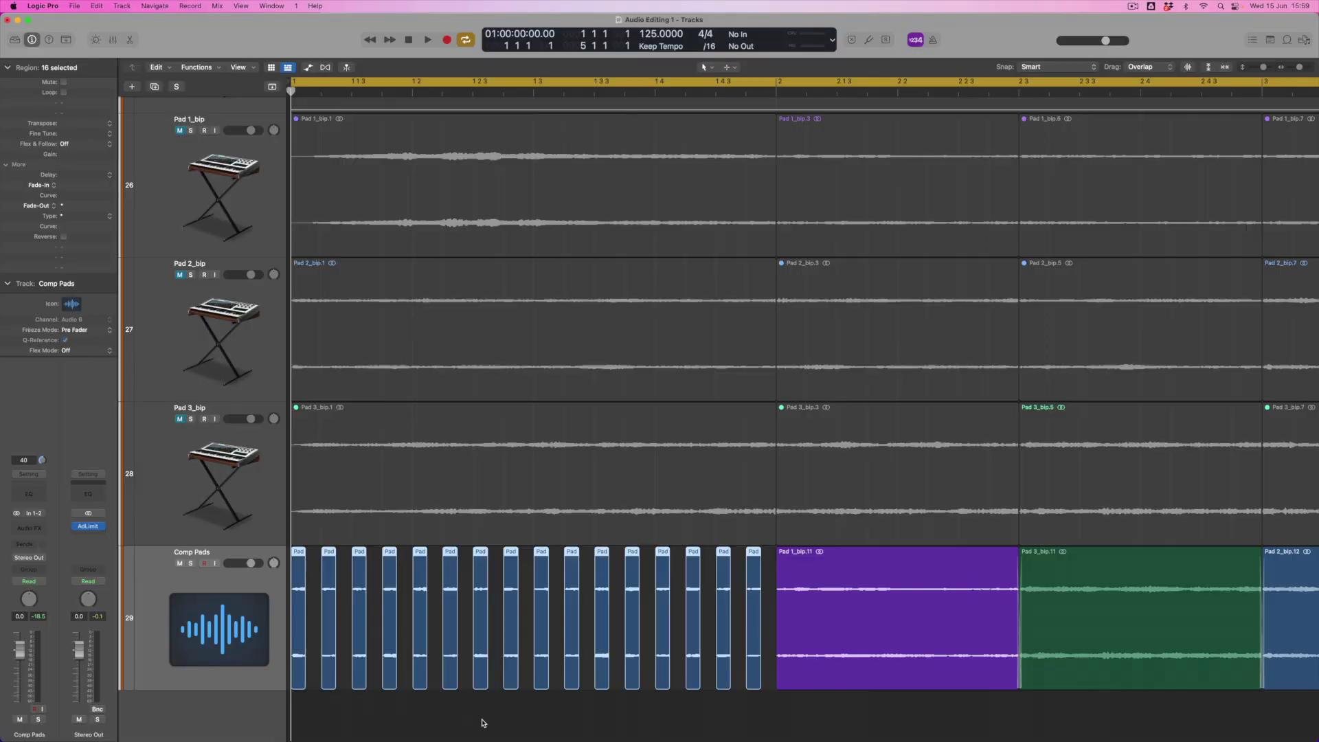
pyautogui.moveTo(753, 712); pyautogui.dragTo(299, 620)
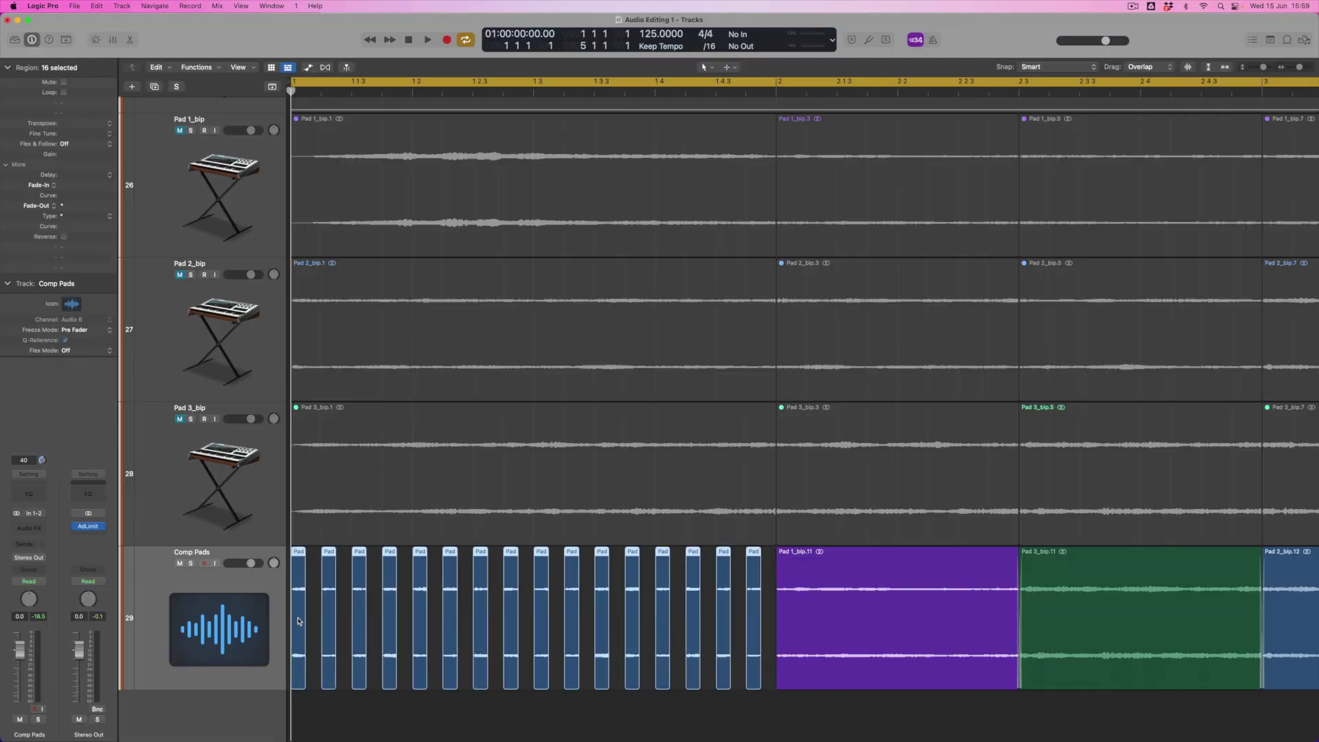
# Give the selected slices a fade-in of 2, keeping the fade type Out
pyautogui.doubleClick(80, 185)
pyautogui.write('2')
pyautogui.press('Return')
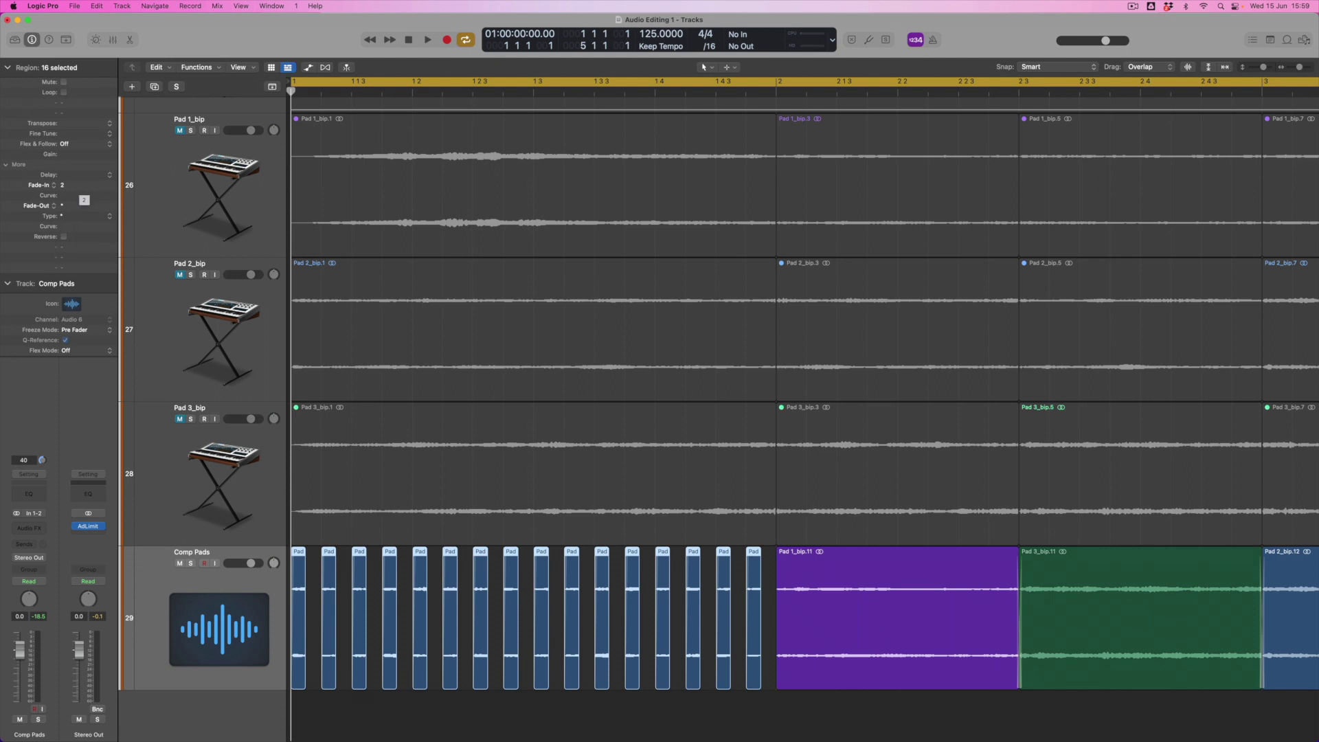
pyautogui.click(97, 217)
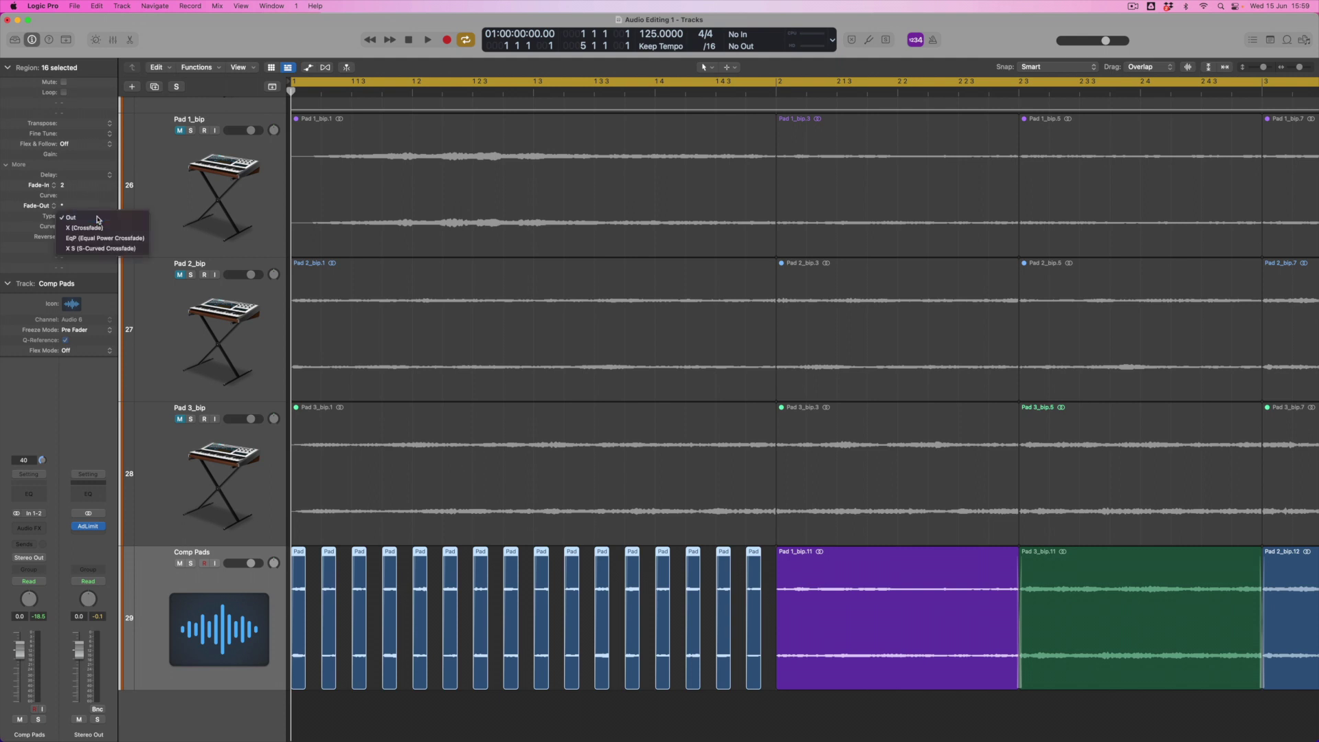
pyautogui.click(97, 218)
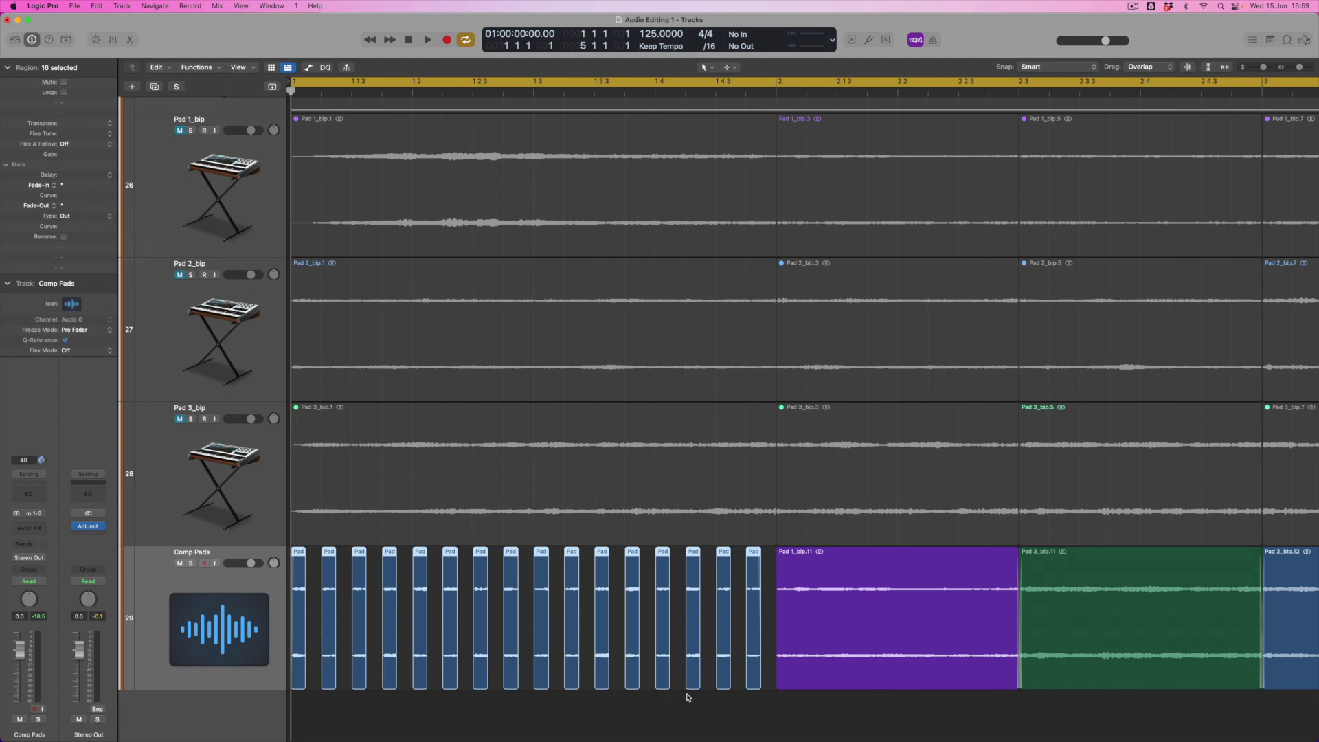
# Reselect the slices and set their fade-out to 5, zooming in to check
pyautogui.moveTo(758, 704); pyautogui.dragTo(303, 617)
pyautogui.doubleClick(79, 205)
pyautogui.write('5')
pyautogui.press('Return')
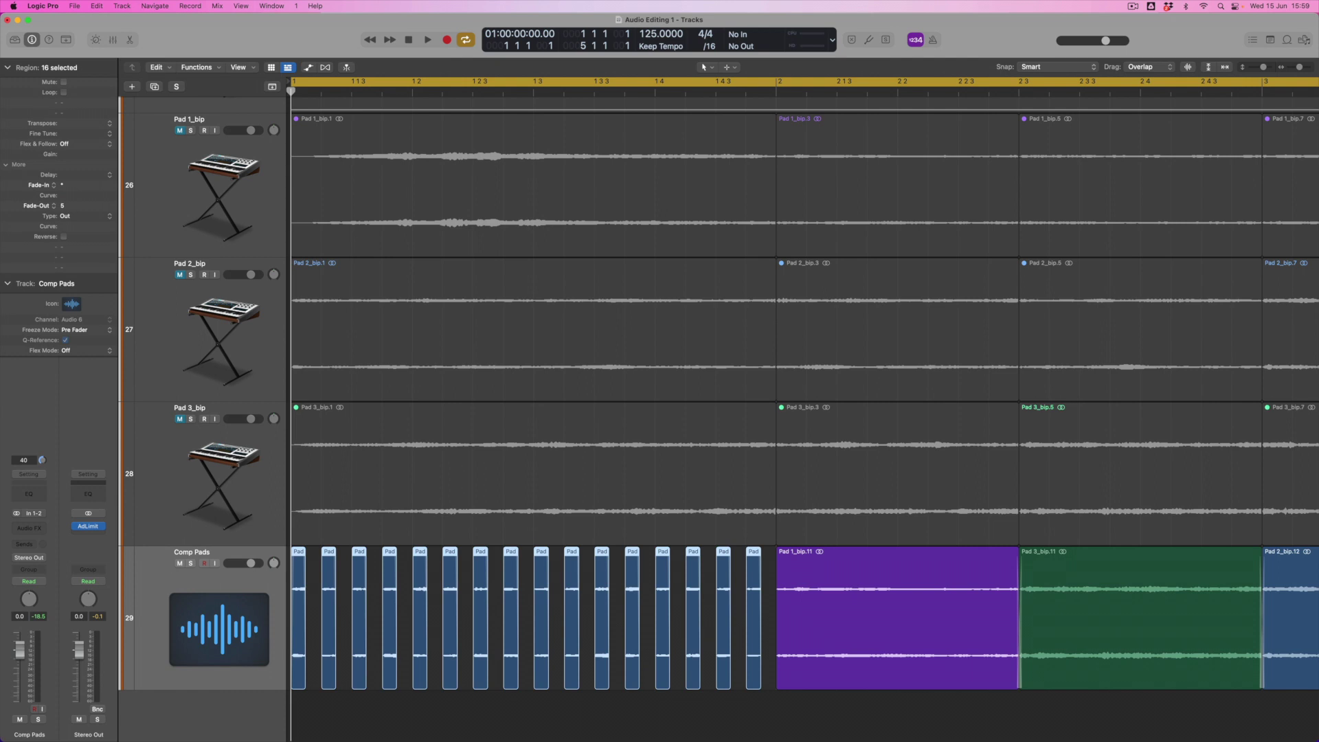
pyautogui.press('super+Right')
pyautogui.press('super+Right')
pyautogui.press('super+Right')
pyautogui.press('super+Right')
pyautogui.press('super+Right')
pyautogui.press('super+Right')
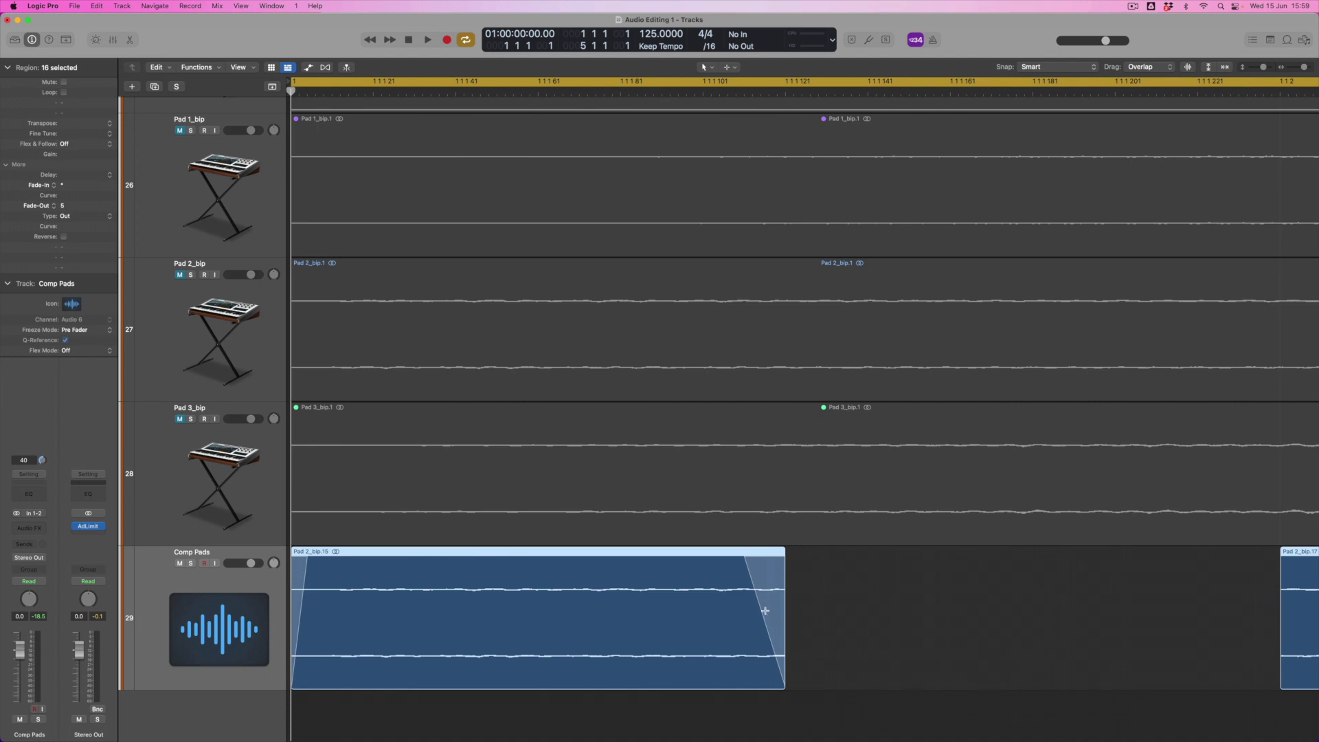
# Solo Comp Pads and play back bars 1–5 to hear the stutter
pyautogui.press('super+Left')
pyautogui.press('super+Left')
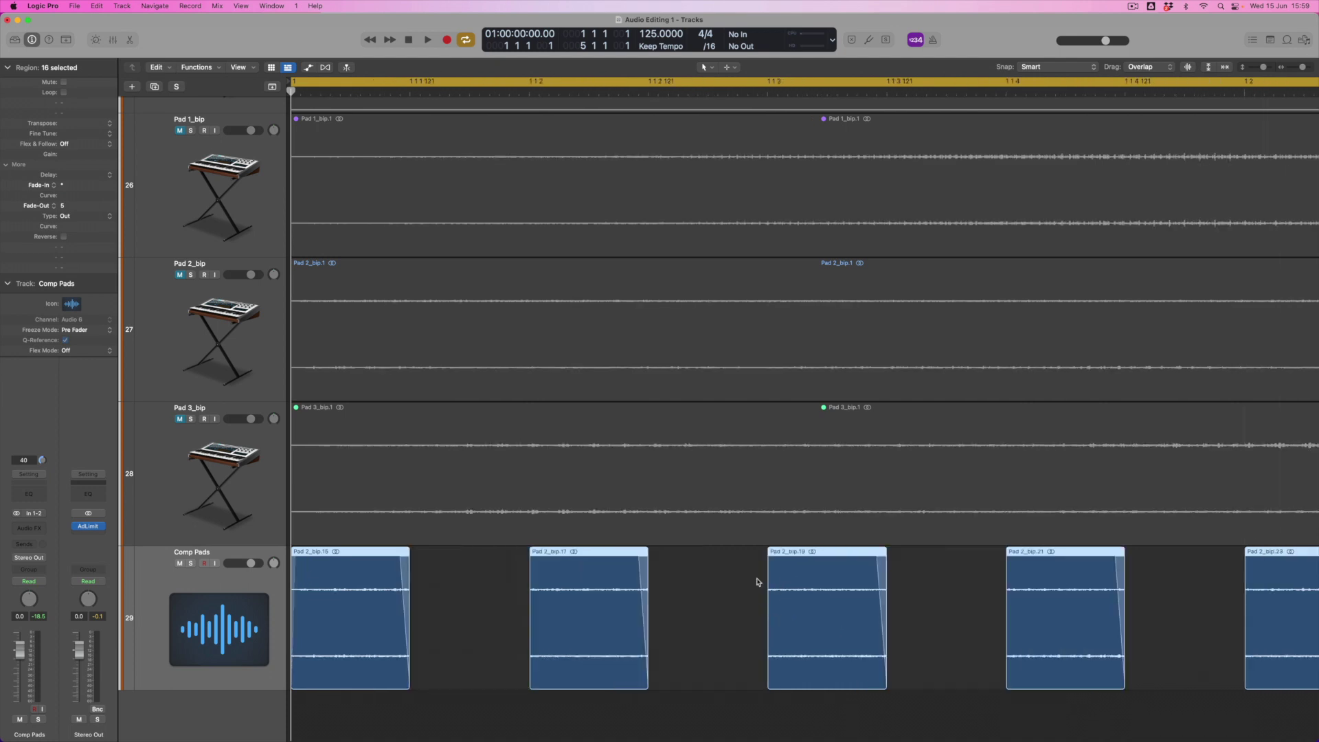
pyautogui.press('super+Left')
pyautogui.press('super+Left')
pyautogui.press('super+Left')
pyautogui.press('super+Left')
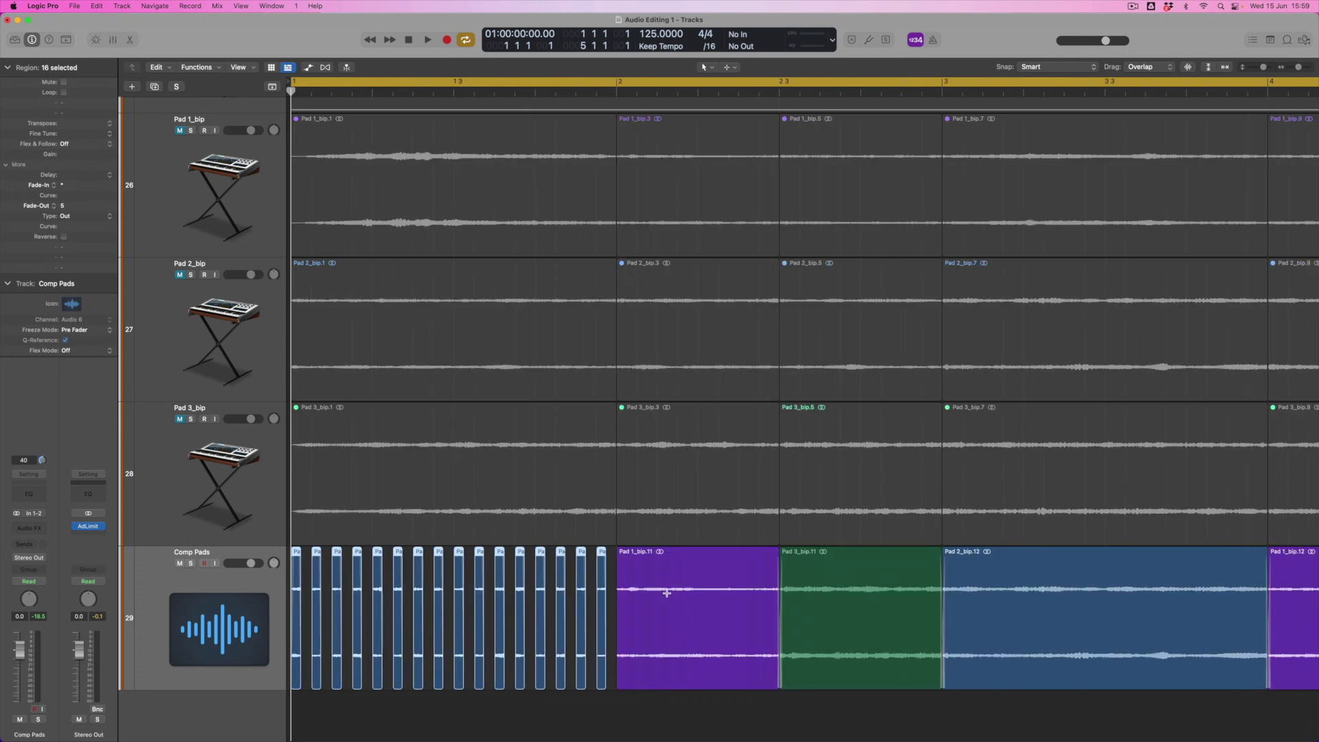
pyautogui.click(191, 564)
pyautogui.press('space')
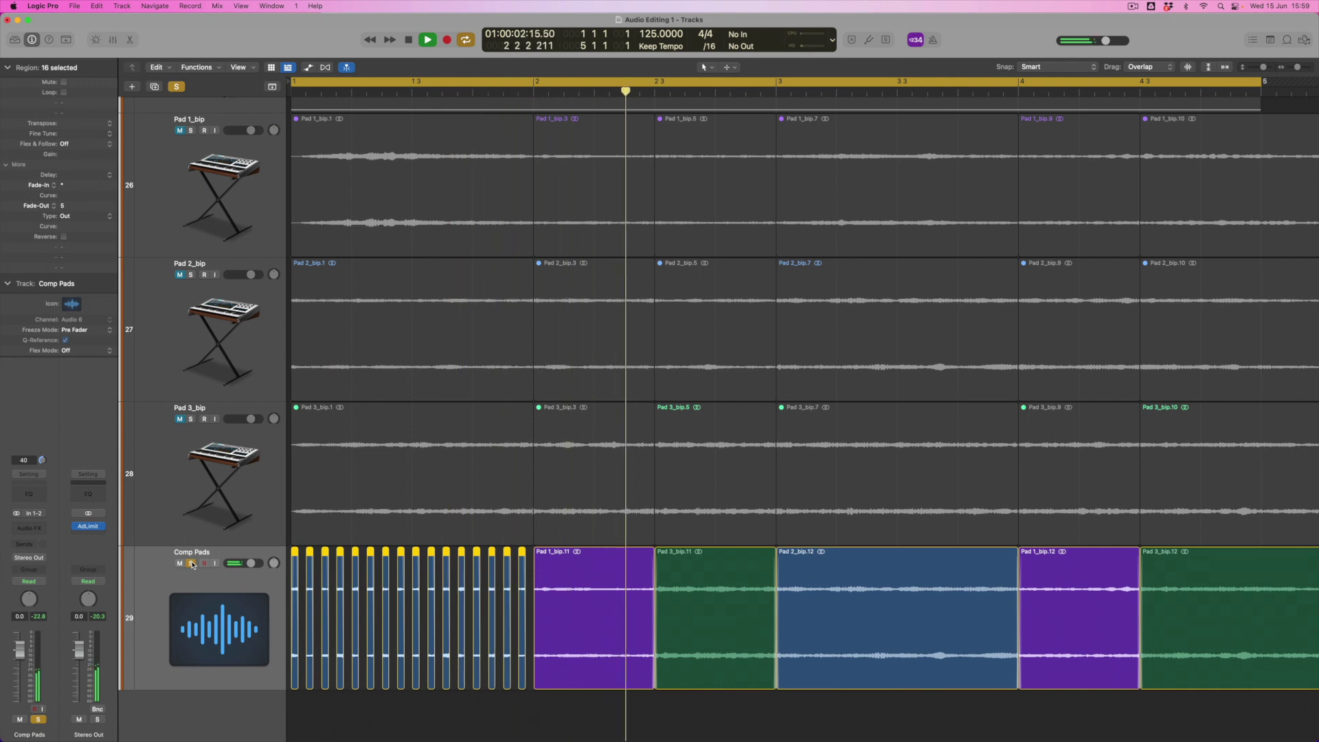
# Set the fade-in of the 16 stutter slices to 10
pyautogui.press('space')
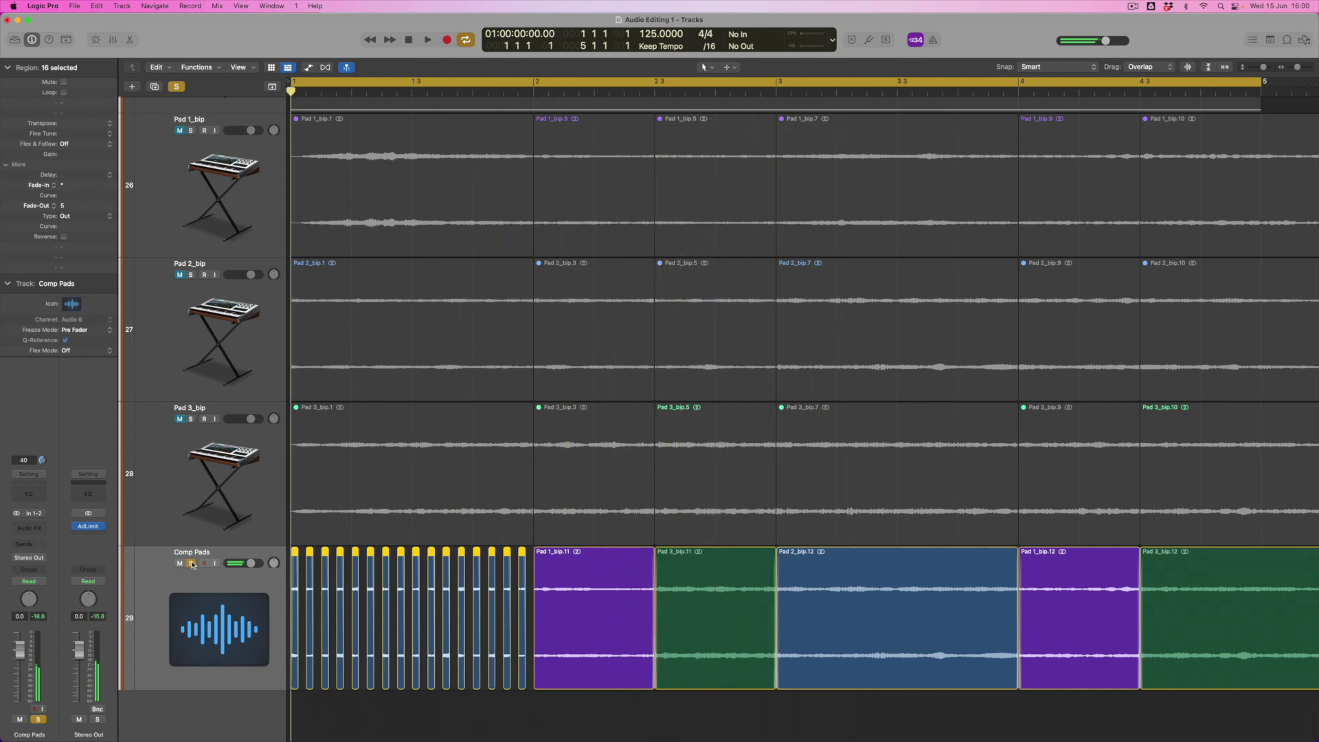
pyautogui.moveTo(522, 703); pyautogui.dragTo(293, 629)
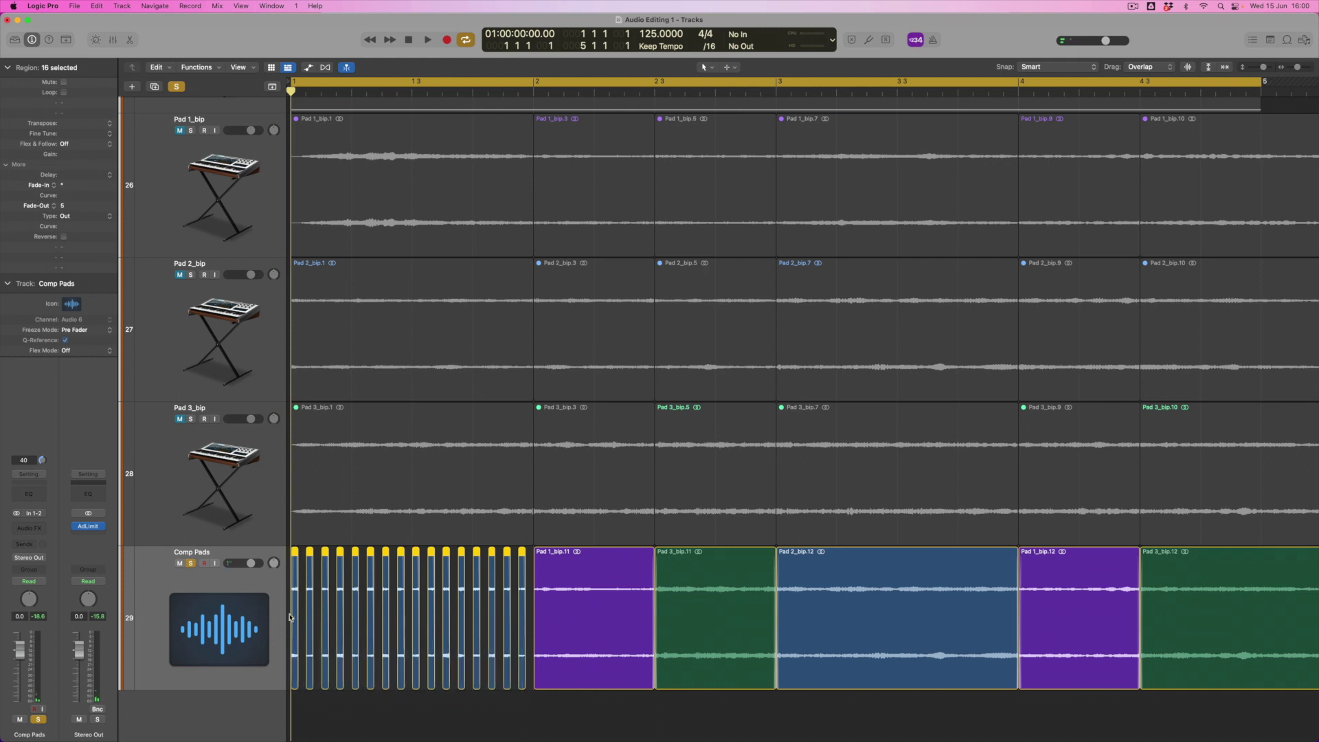
pyautogui.doubleClick(72, 185)
pyautogui.write('10')
pyautogui.press('Return')
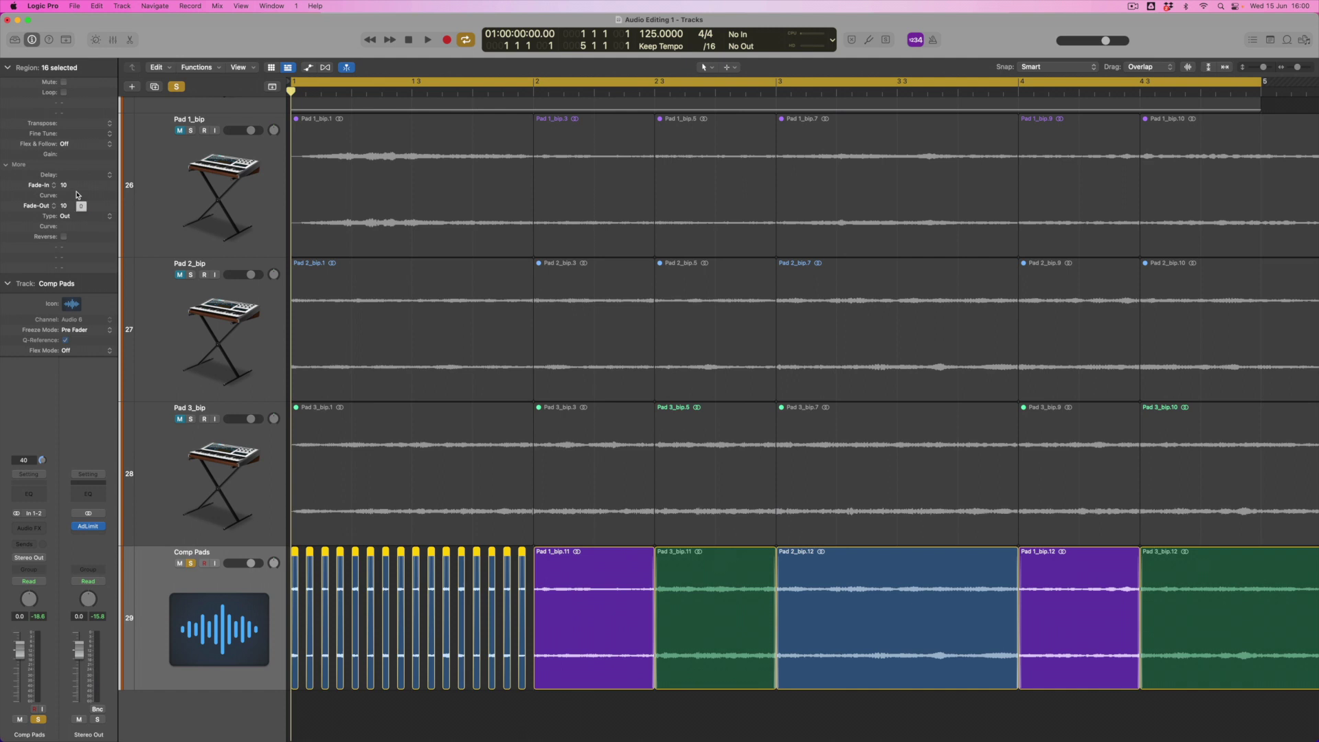
# Audition the longer fade-ins, return to the start, and select Pad 1_bip.11
pyautogui.press('space')
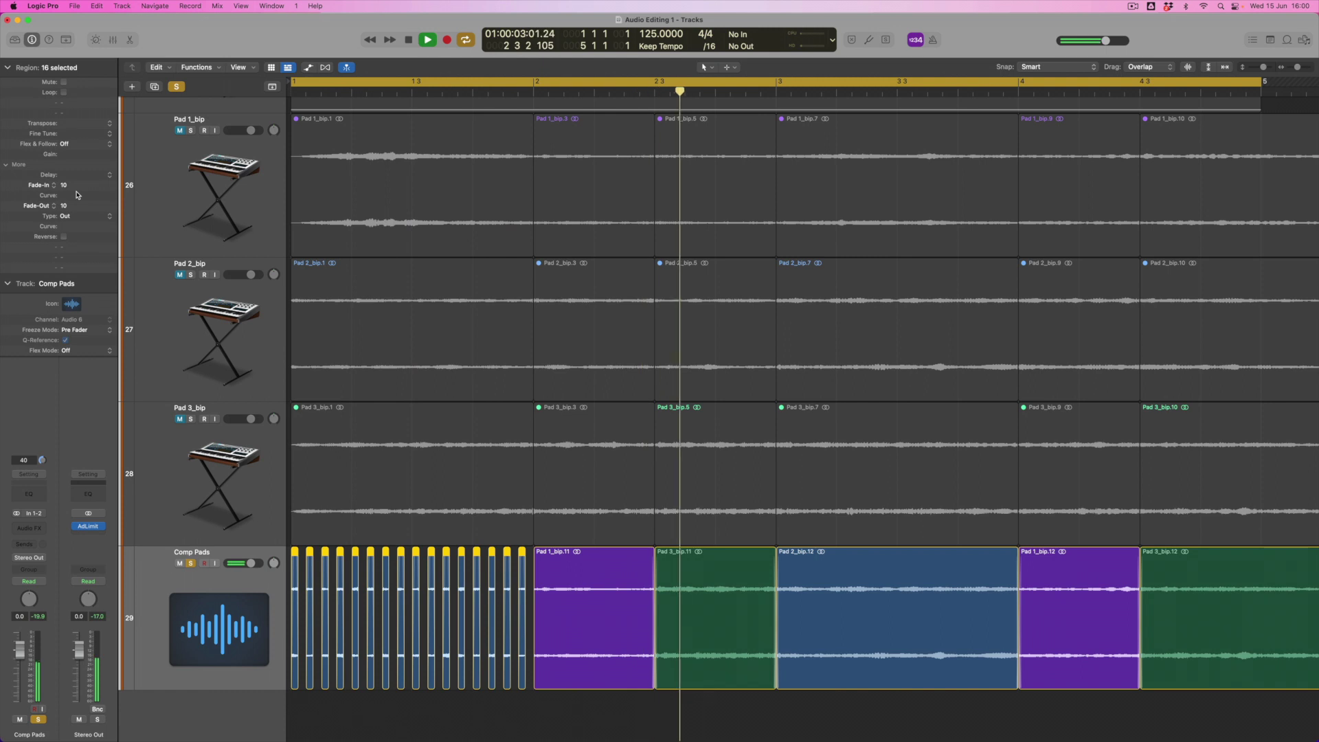
pyautogui.press('space')
pyautogui.press('Return')
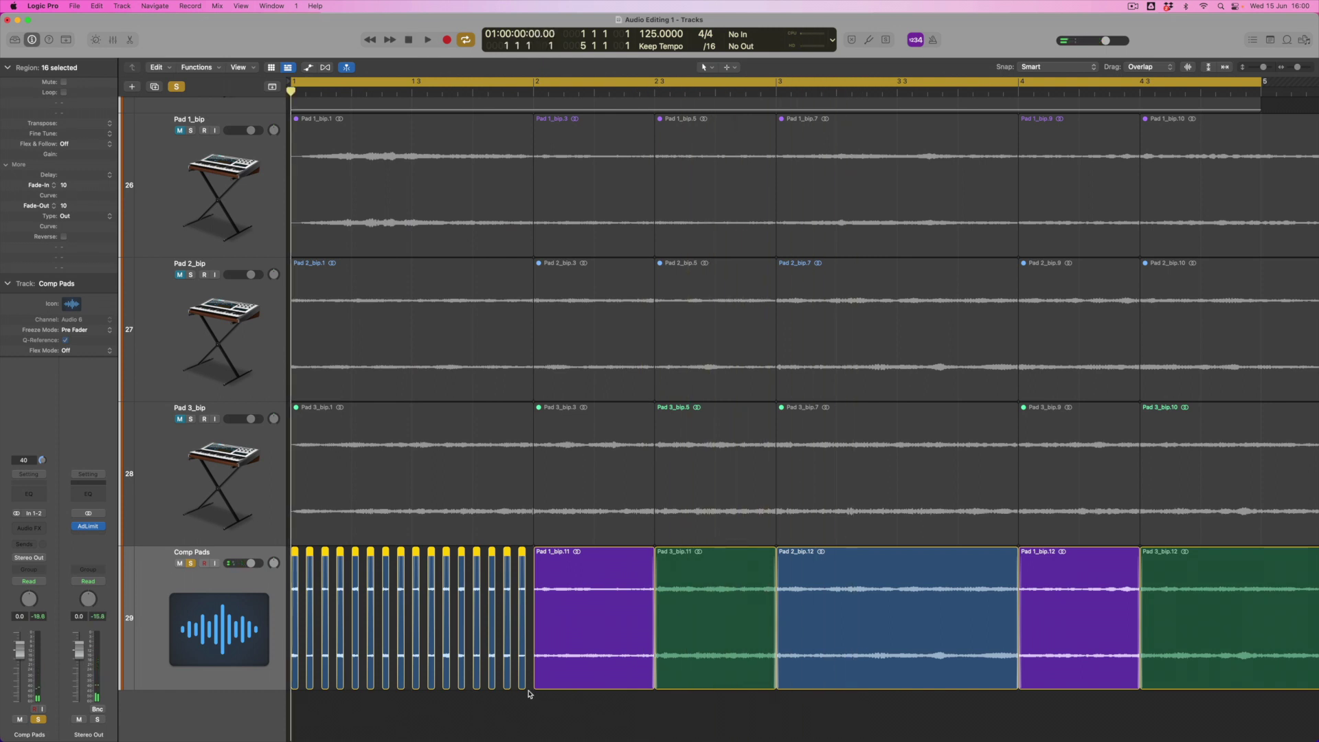
pyautogui.click(566, 654)
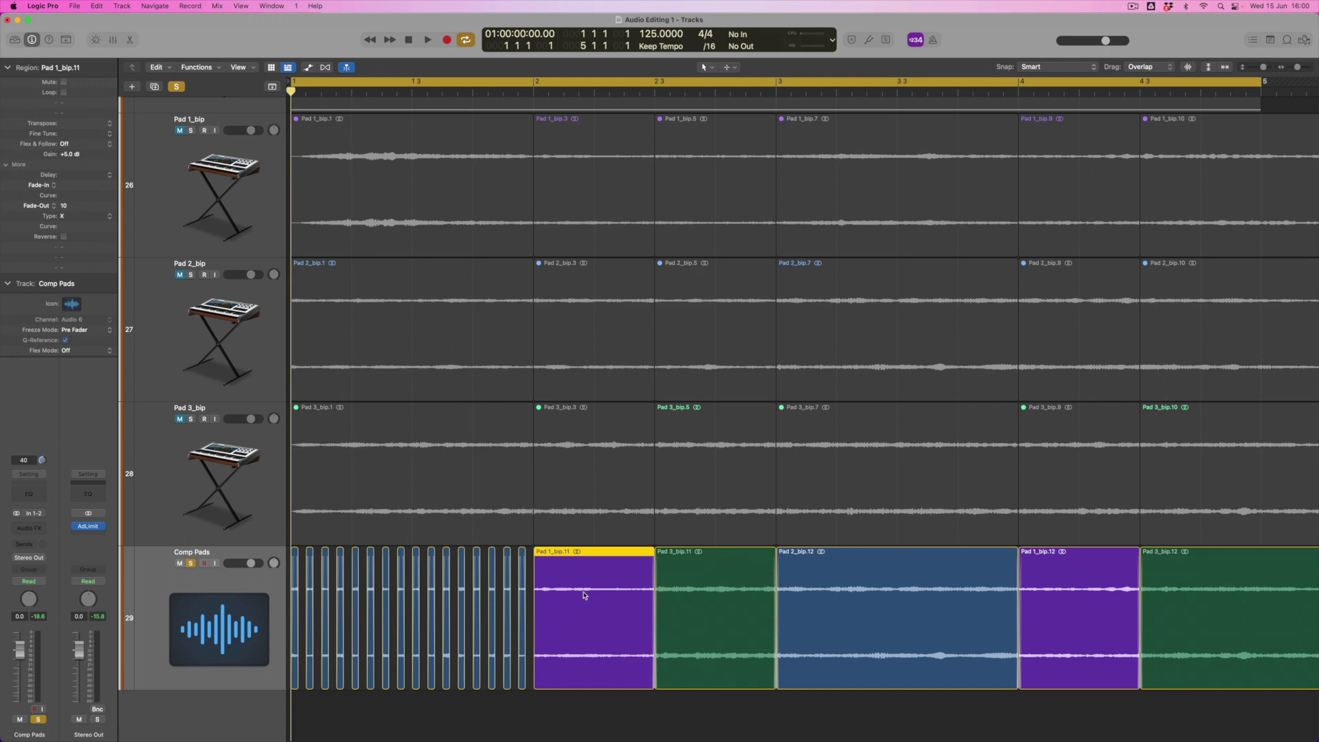
# Set the fade-in of the Pad 1_bip.11 region to 10
pyautogui.doubleClick(74, 186)
pyautogui.write('10')
pyautogui.press('Return')
# Delete Pad 2_bip.12 and copy the 16 stutter slices into the bar-3 gap
pyautogui.click(881, 608)
pyautogui.press('Delete')
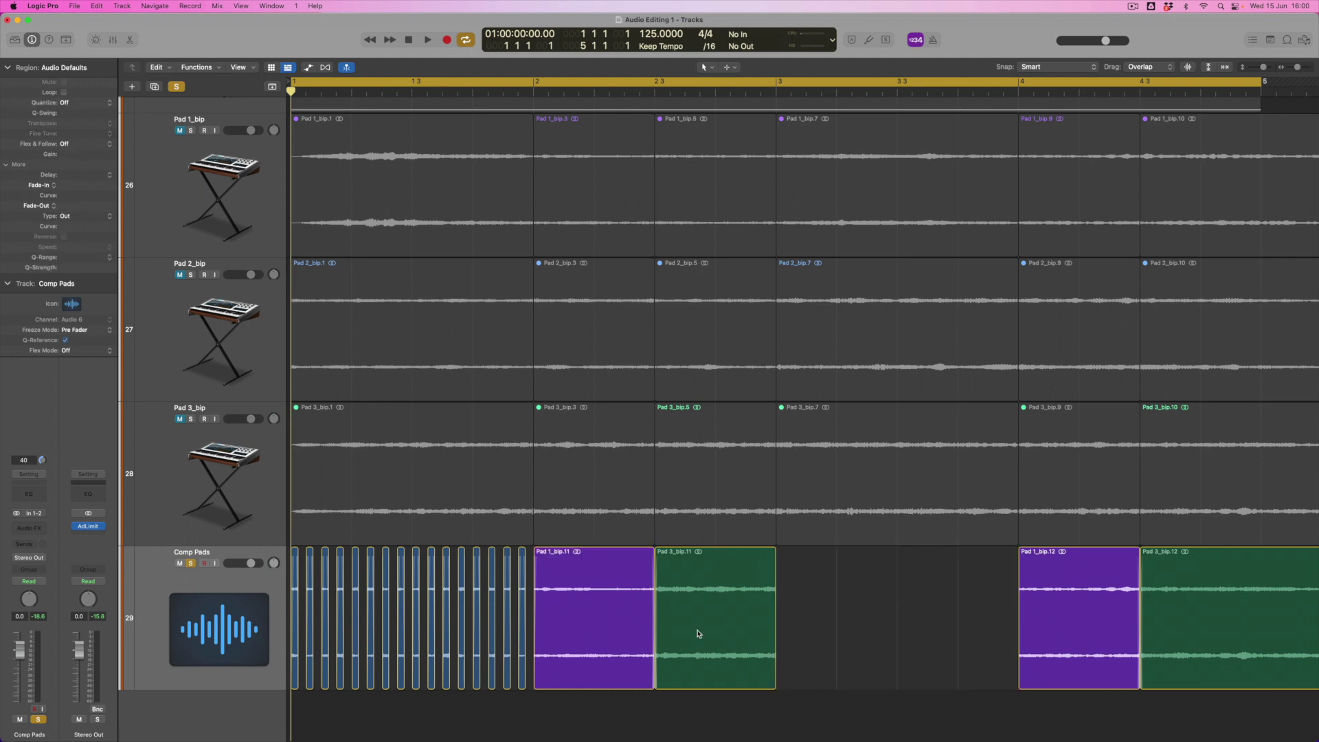
pyautogui.moveTo(526, 701); pyautogui.dragTo(780, 654)
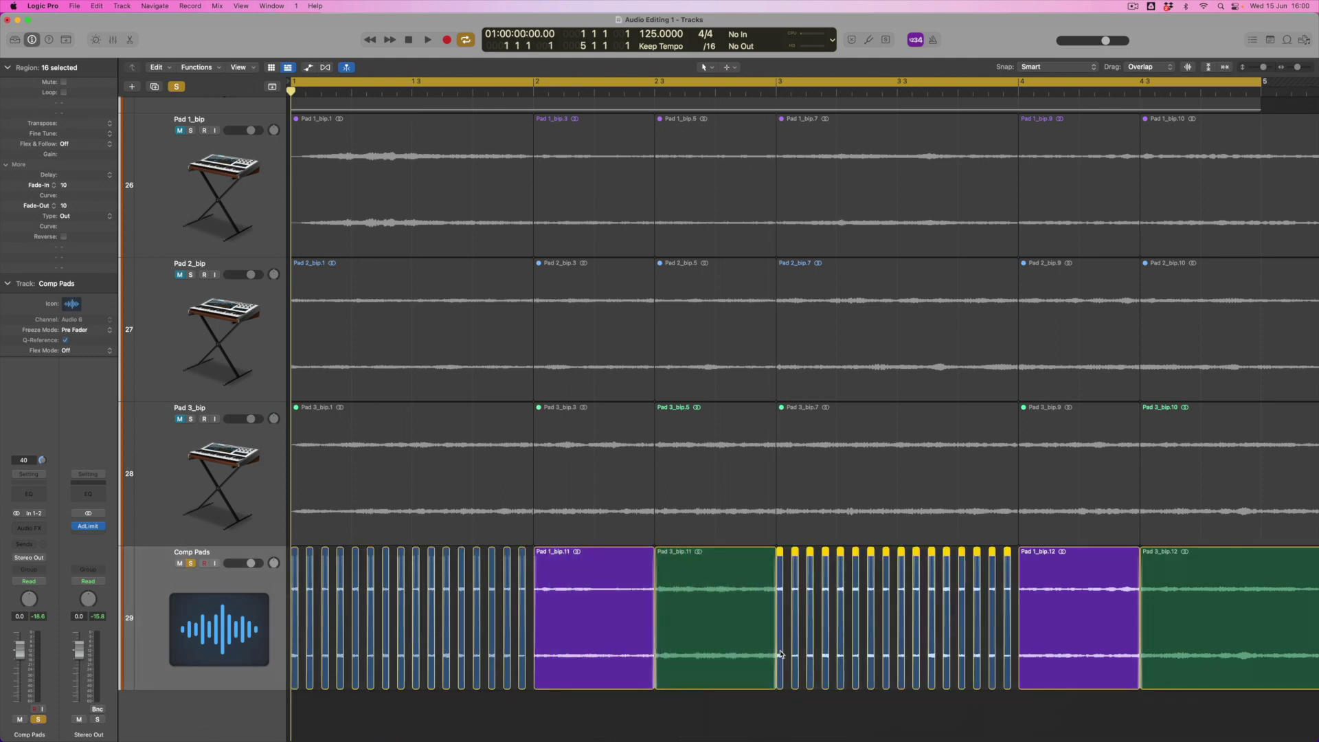
# Boost the gain of all 32 stutter slices to +4 dB and audition them
pyautogui.moveTo(530, 712); pyautogui.dragTo(289, 633)
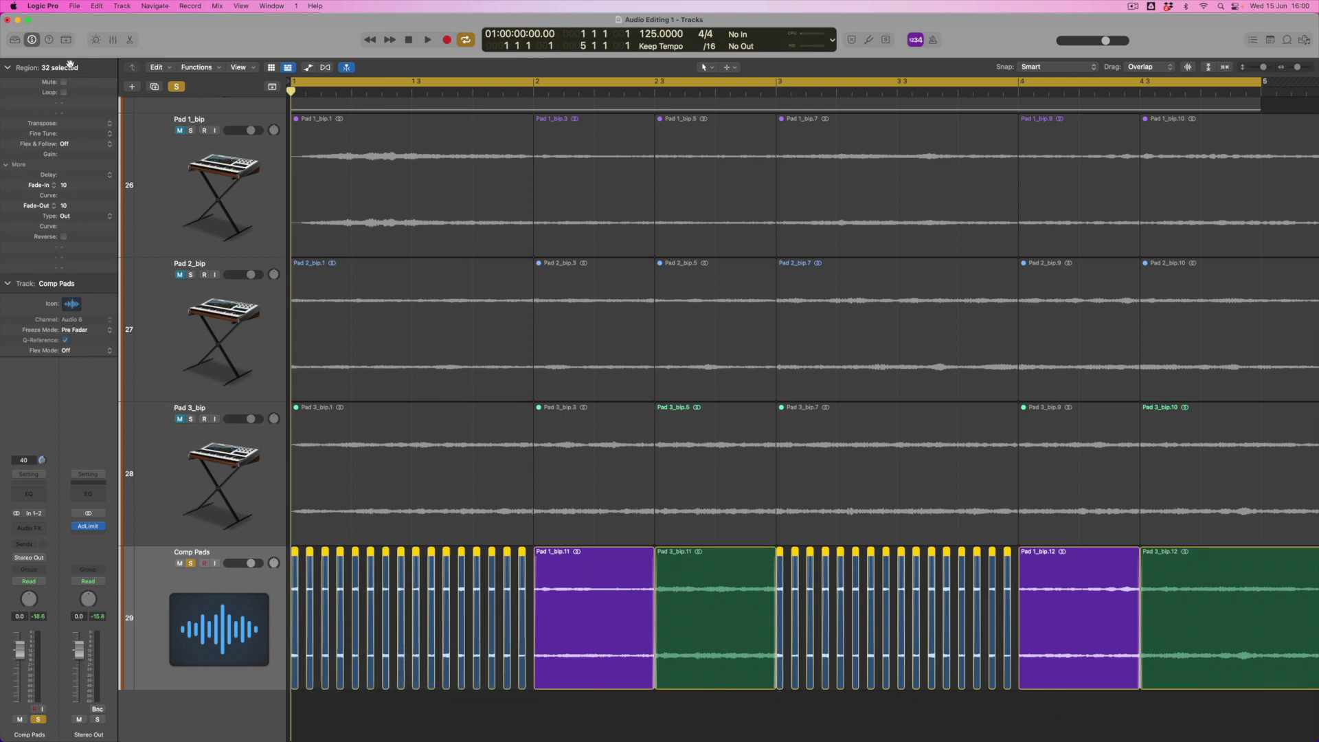
pyautogui.doubleClick(71, 154)
pyautogui.write('4')
pyautogui.press('Return')
pyautogui.press('space')
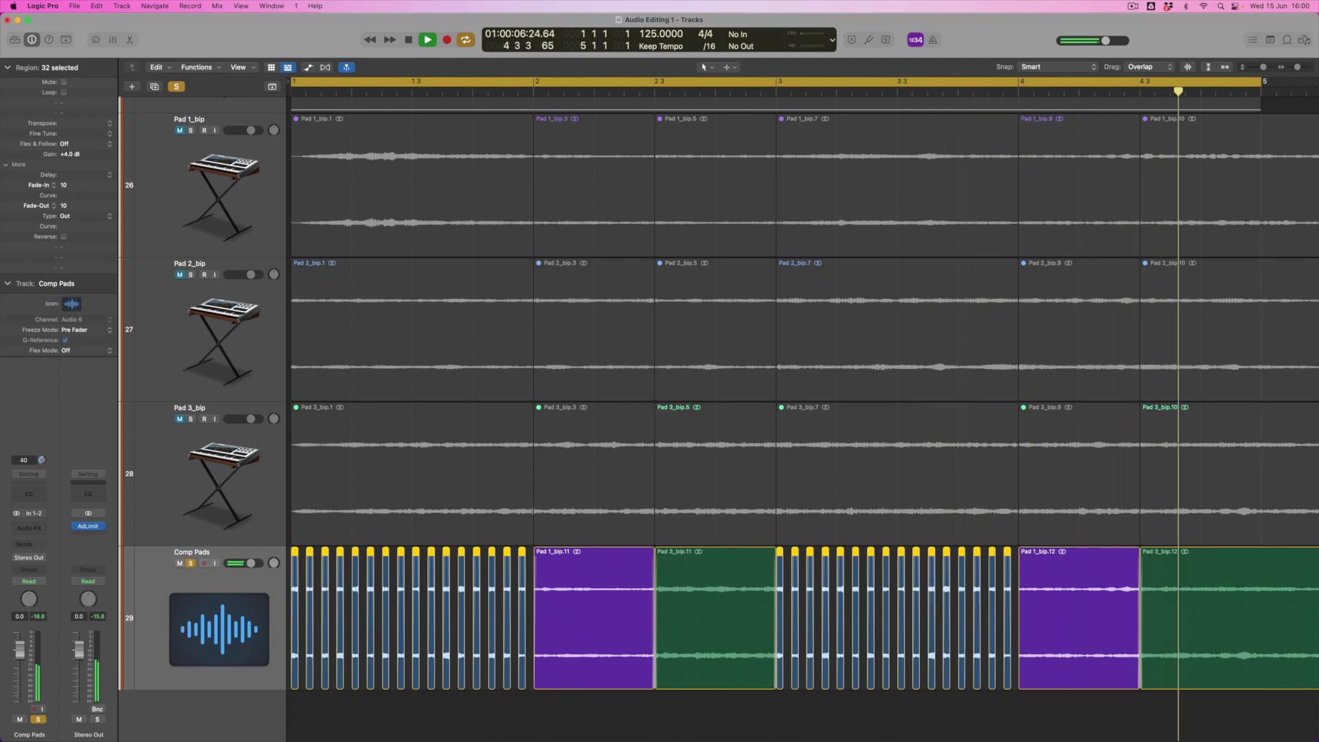
pyautogui.press('space')
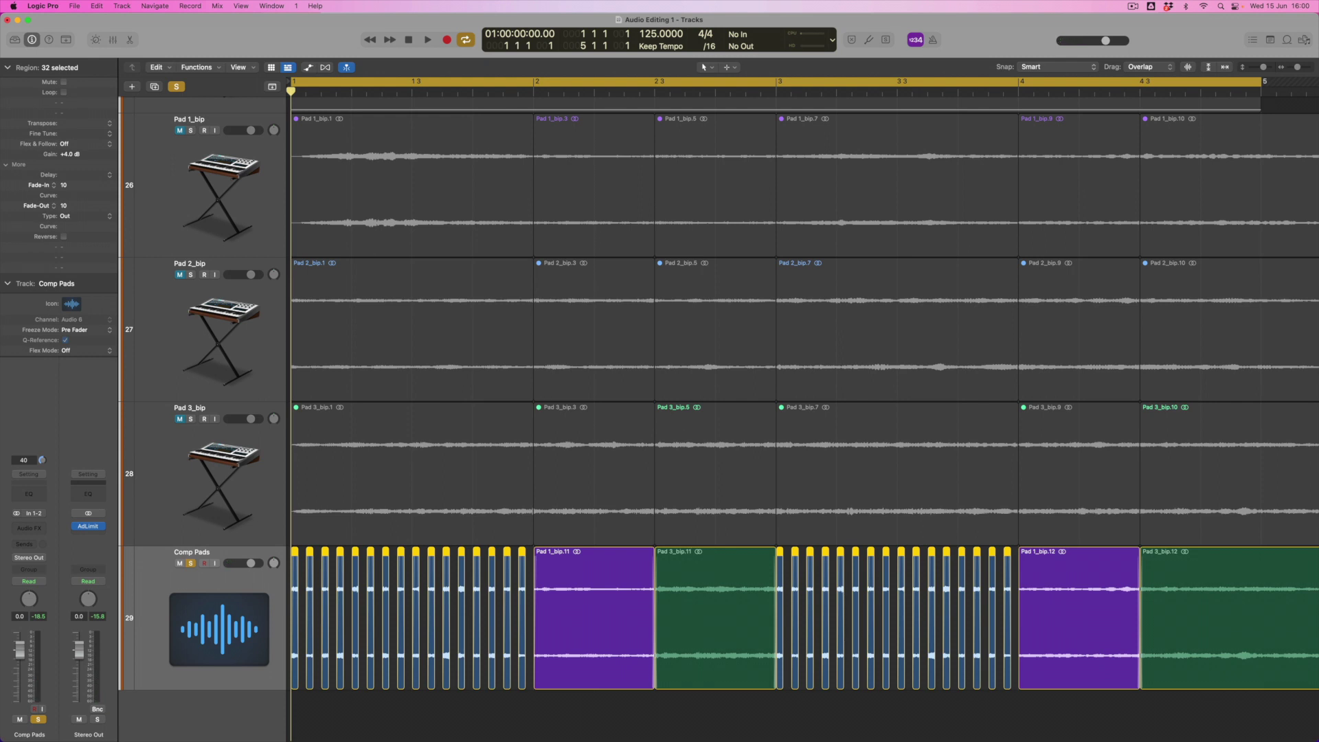
# Unsolo Comp Pads and play the full arrangement
pyautogui.click(191, 567)
pyautogui.press('space')
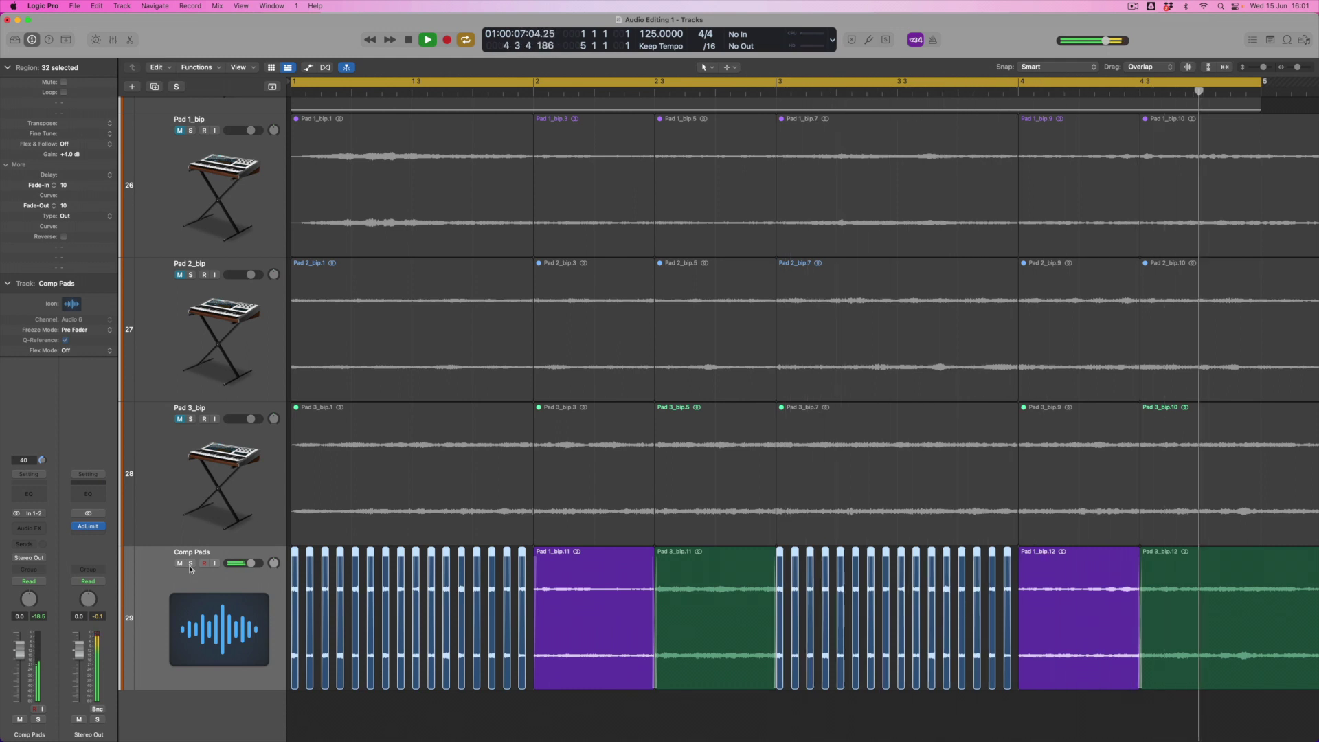
pyautogui.press('space')
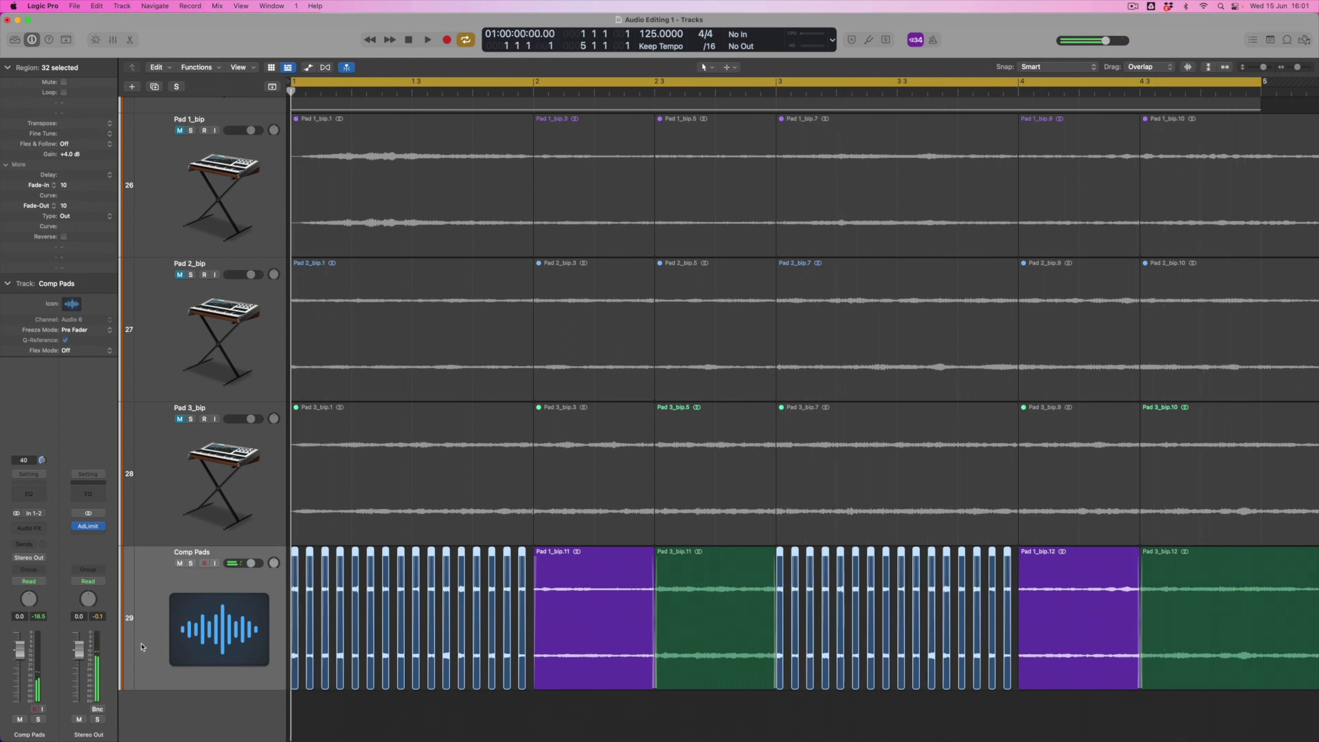
# Lengthen all selected stutter slices slightly, then play them back from the start
pyautogui.press('super+Right')
pyautogui.press('super+Left')
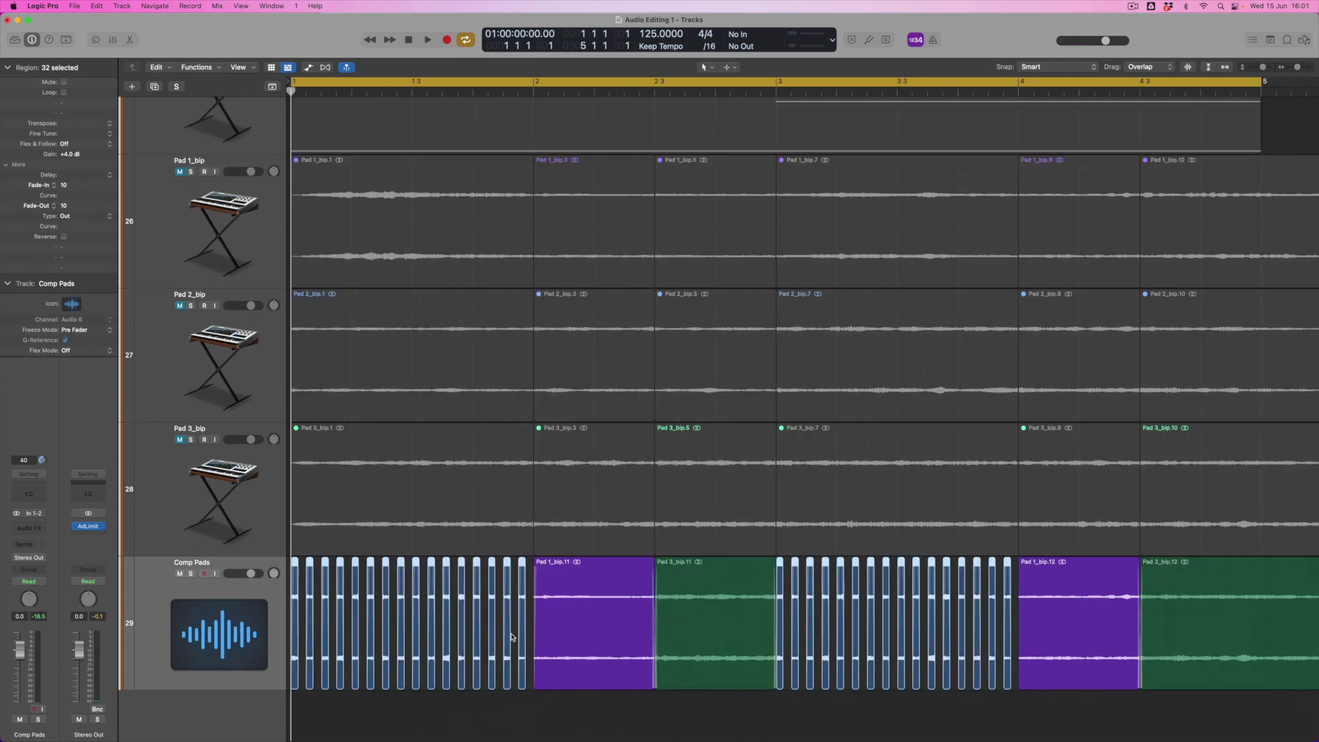
pyautogui.press('super+Right')
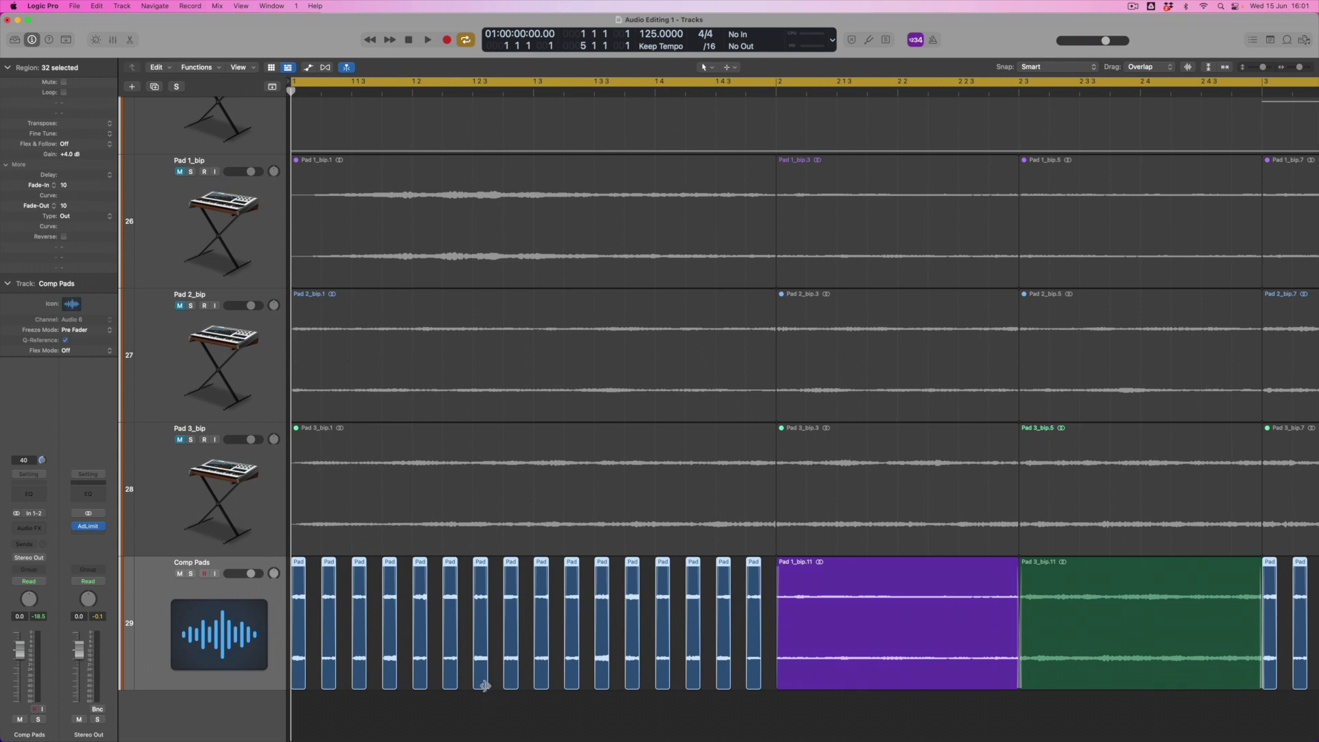
pyautogui.moveTo(485, 686); pyautogui.dragTo(489, 686)
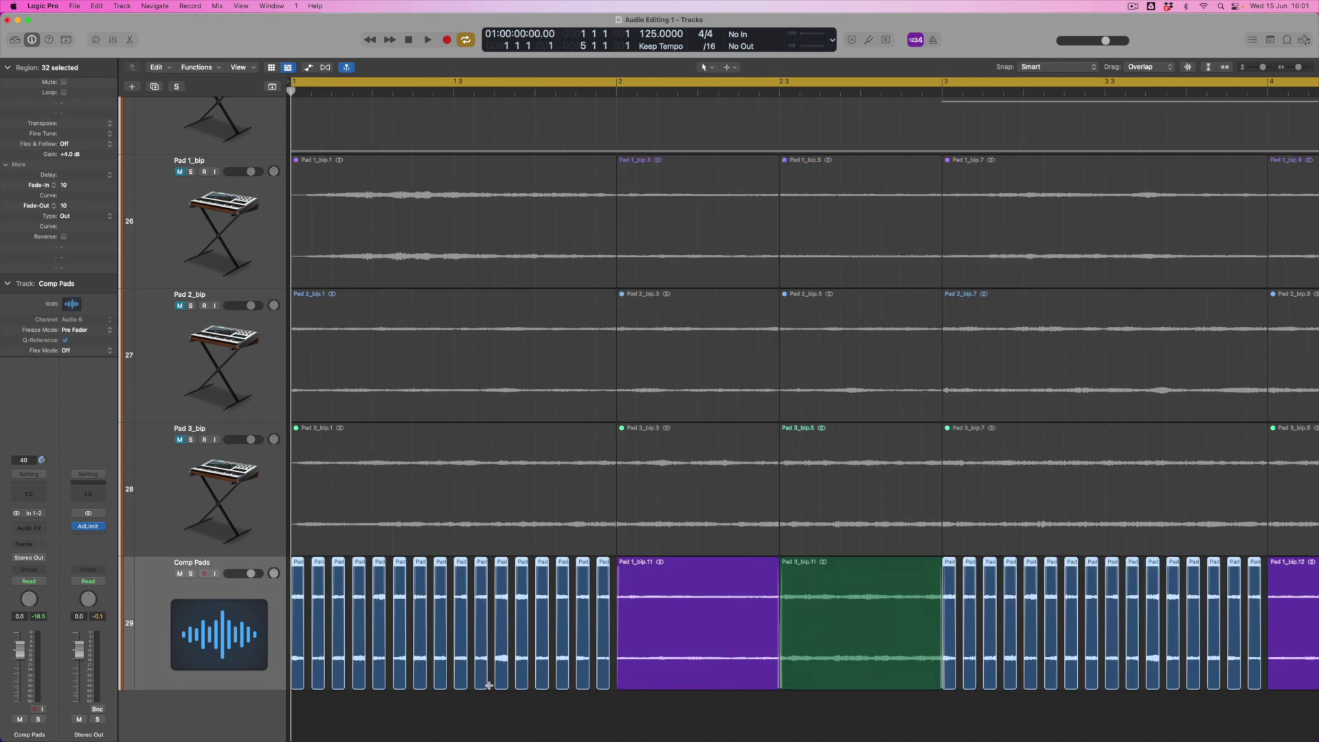
pyautogui.press('z')
pyautogui.press('space')
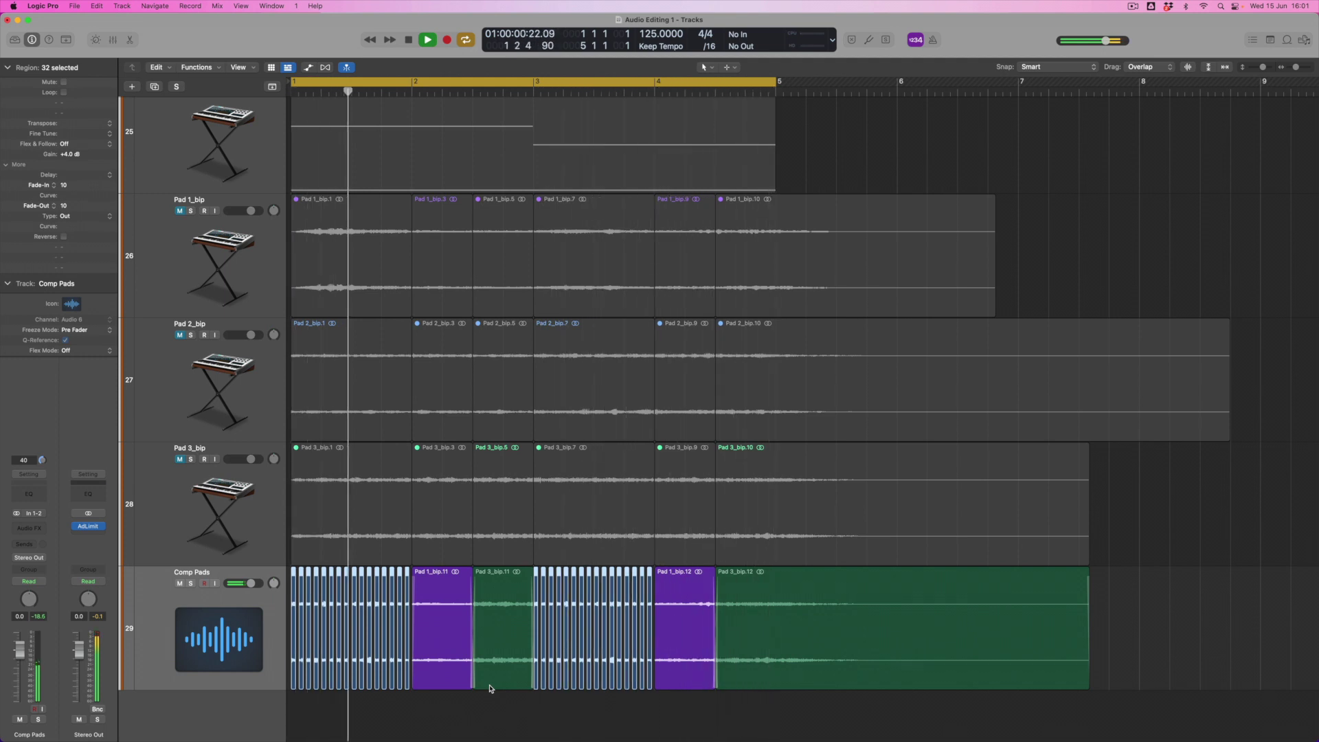
pyautogui.press('space')
pyautogui.press('Return')
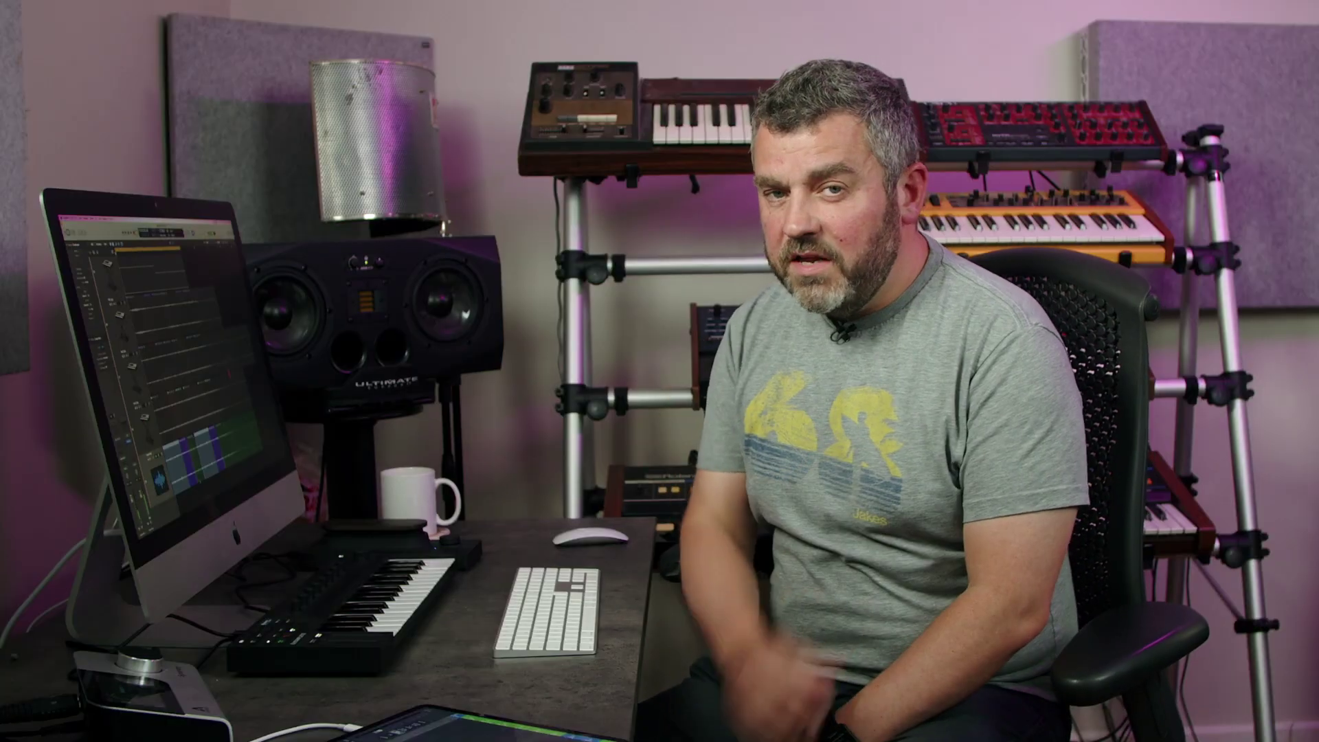